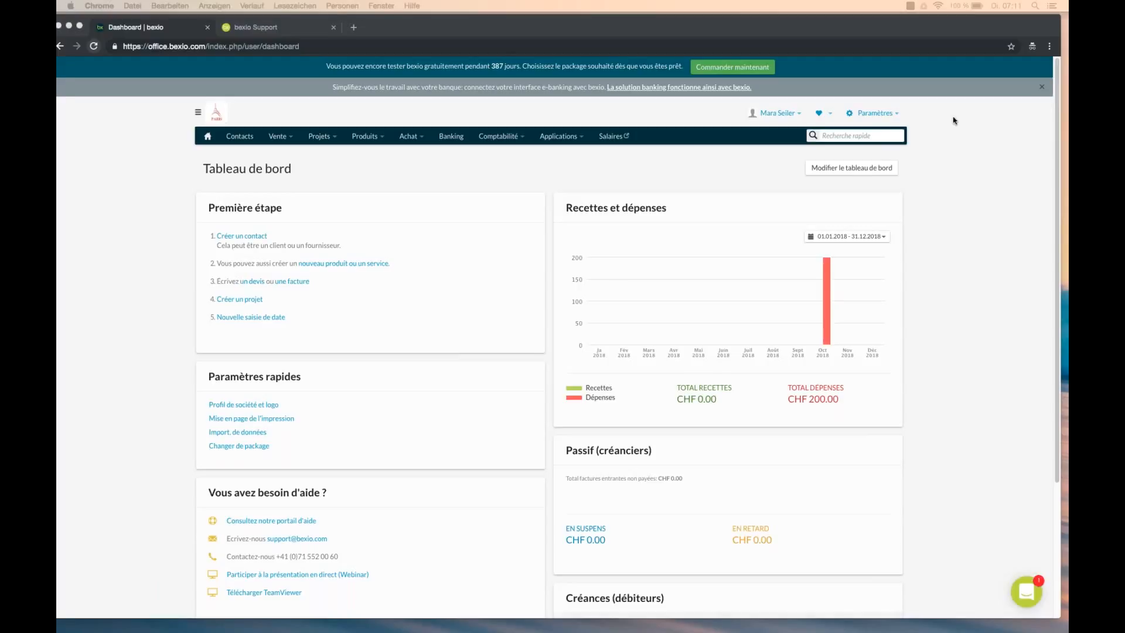
Step: View the subscription ordering page from the packages and users settings to examine the available packages, and return to the dashboard
left_click(881, 114)
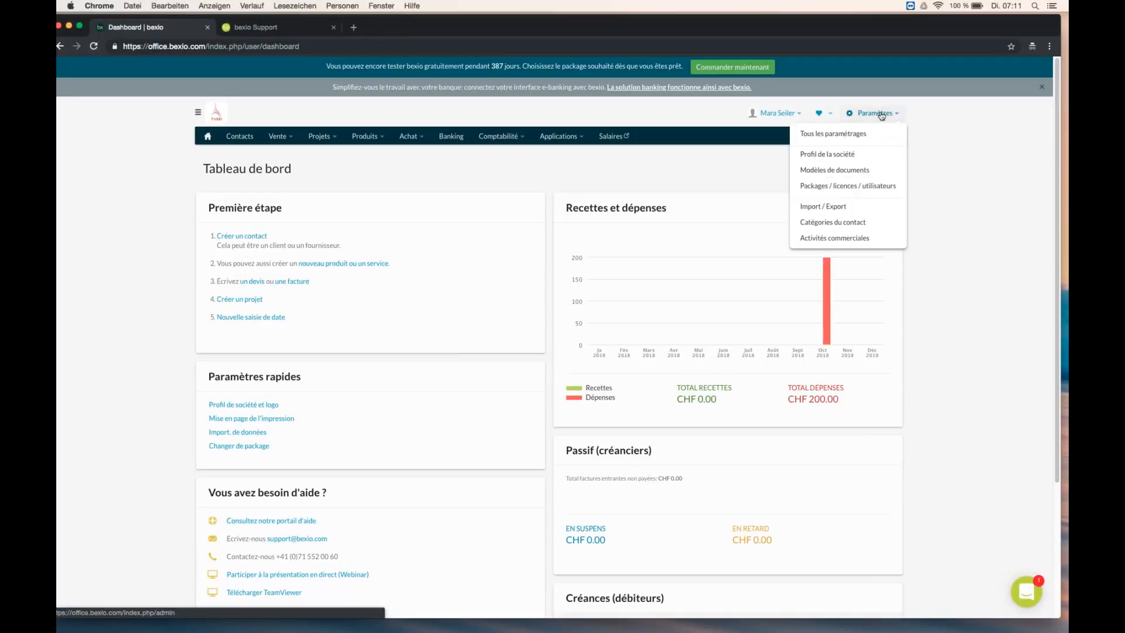
left_click(870, 186)
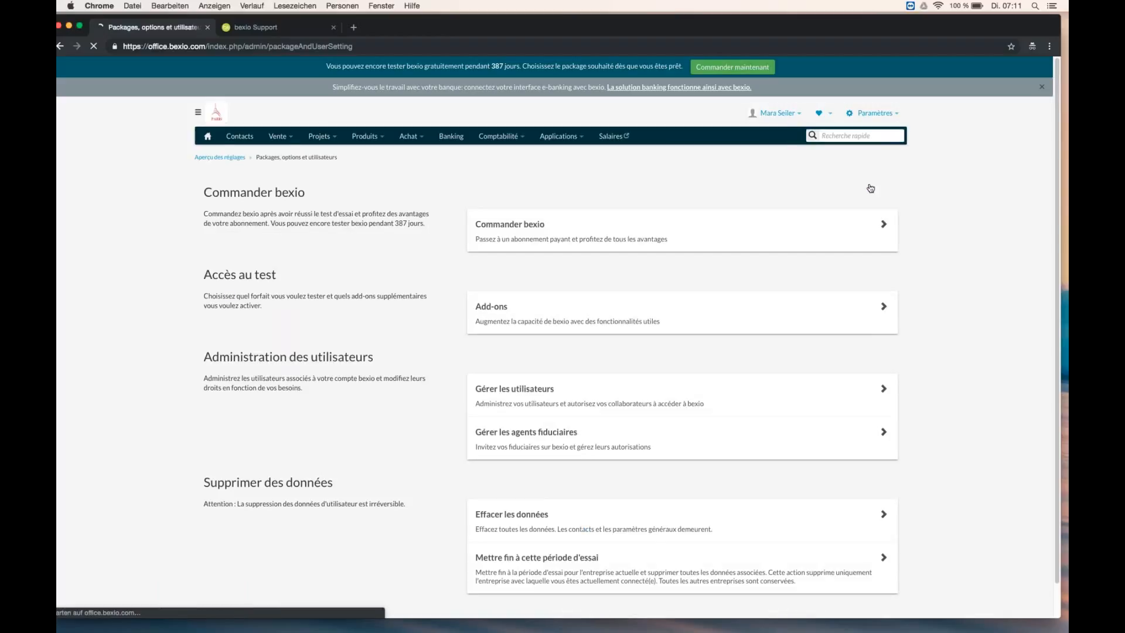
left_click(501, 228)
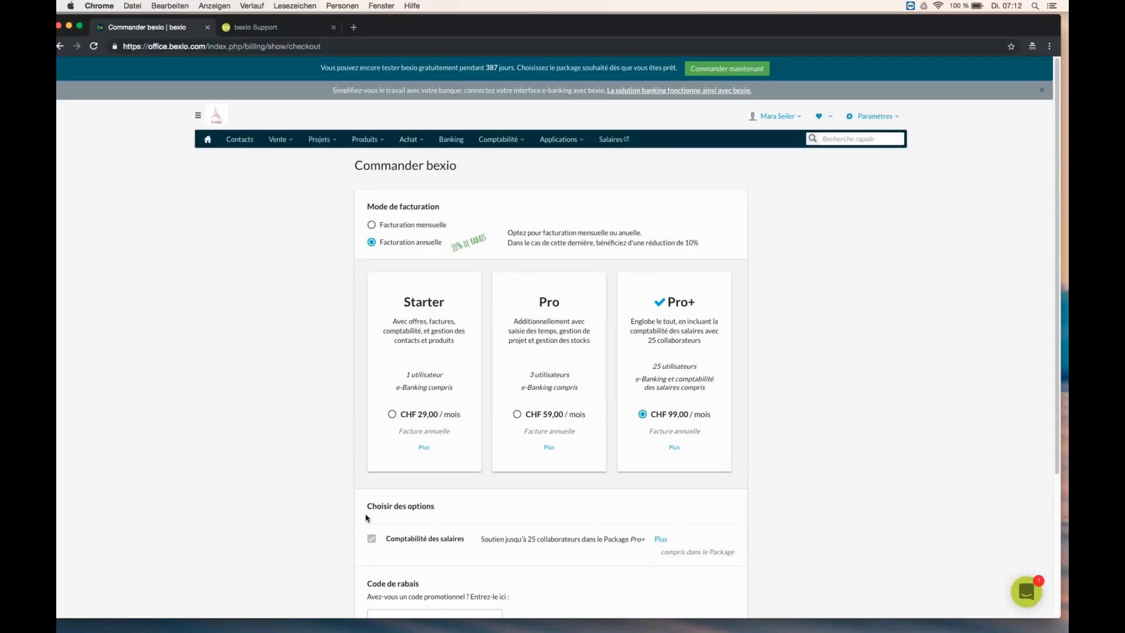
left_click(896, 117)
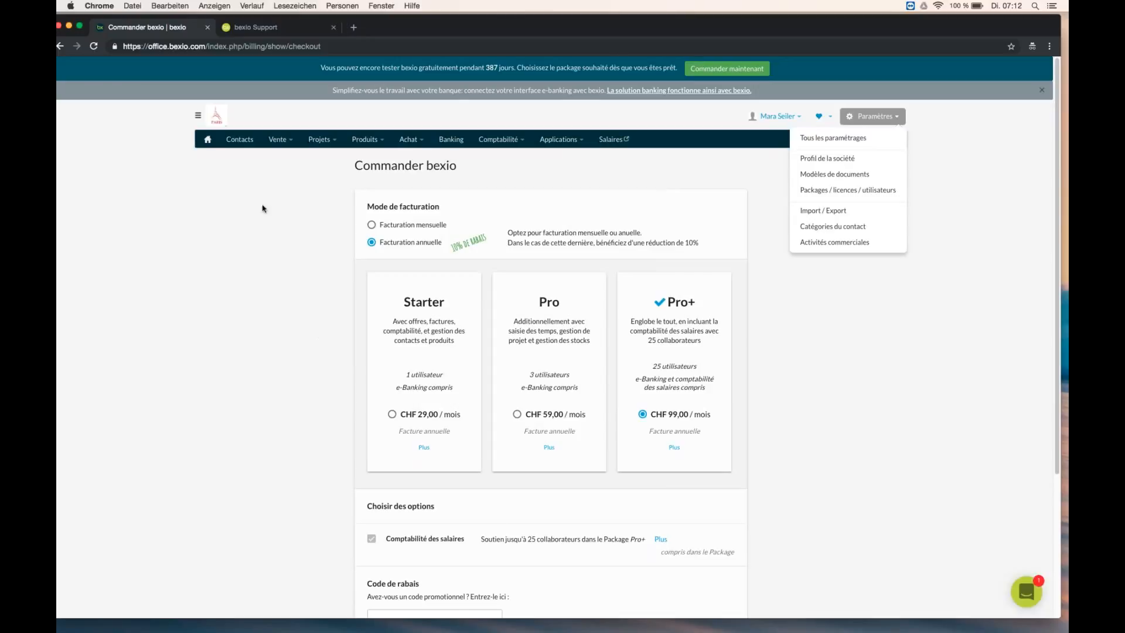
left_click(208, 139)
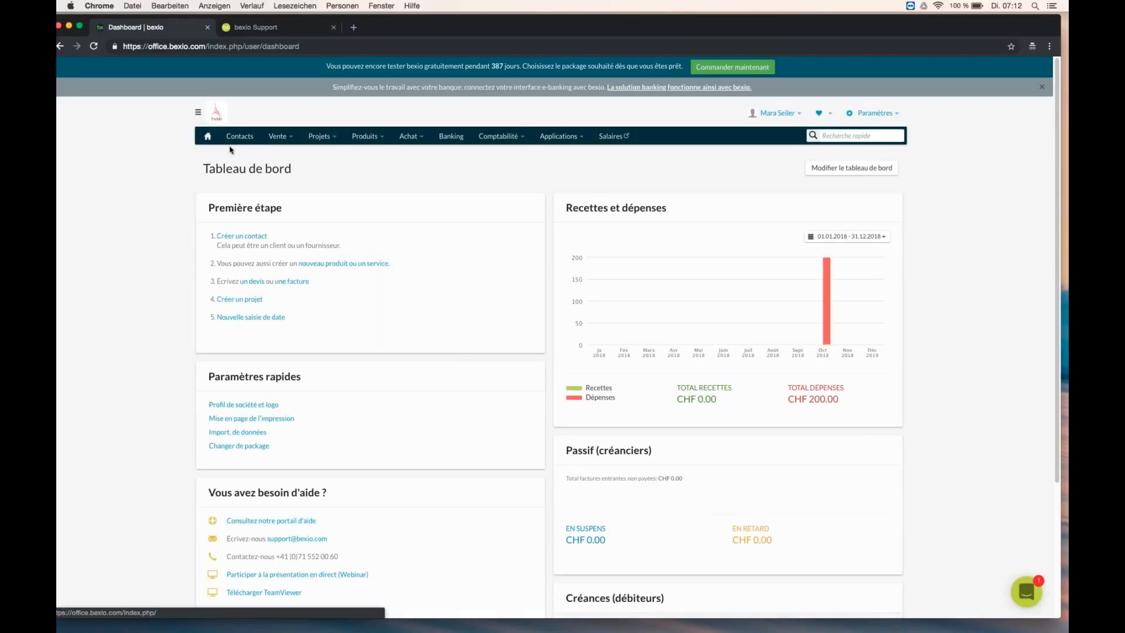
Step: Open the payroll module's company chart of accounts and examine how each account matches the financial accounting, down to account 5008
left_click(616, 137)
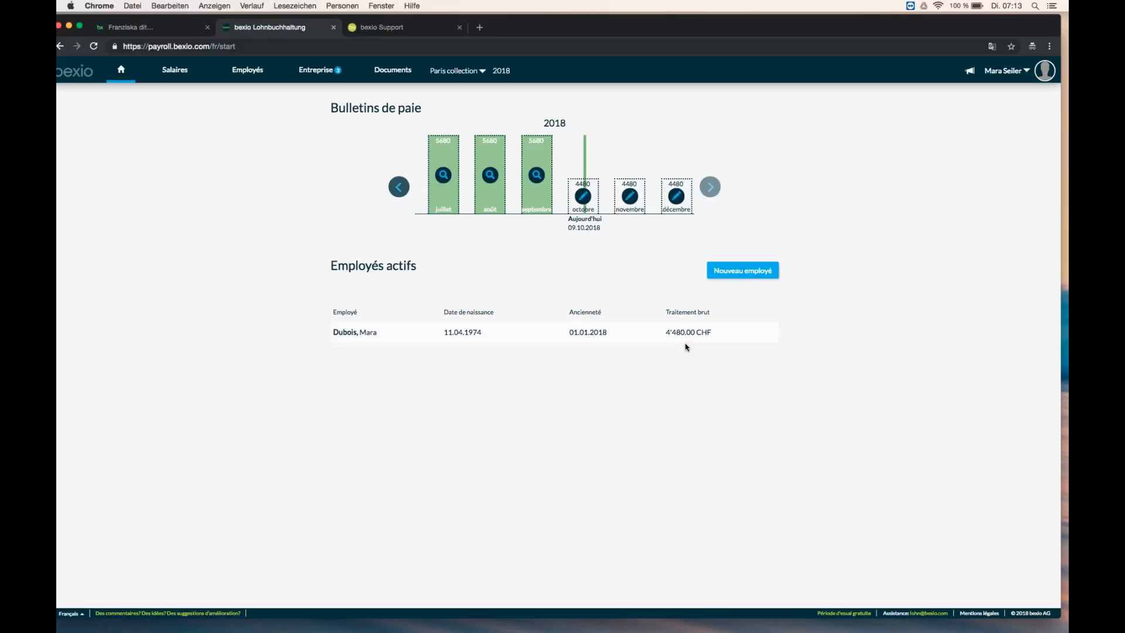
left_click(322, 71)
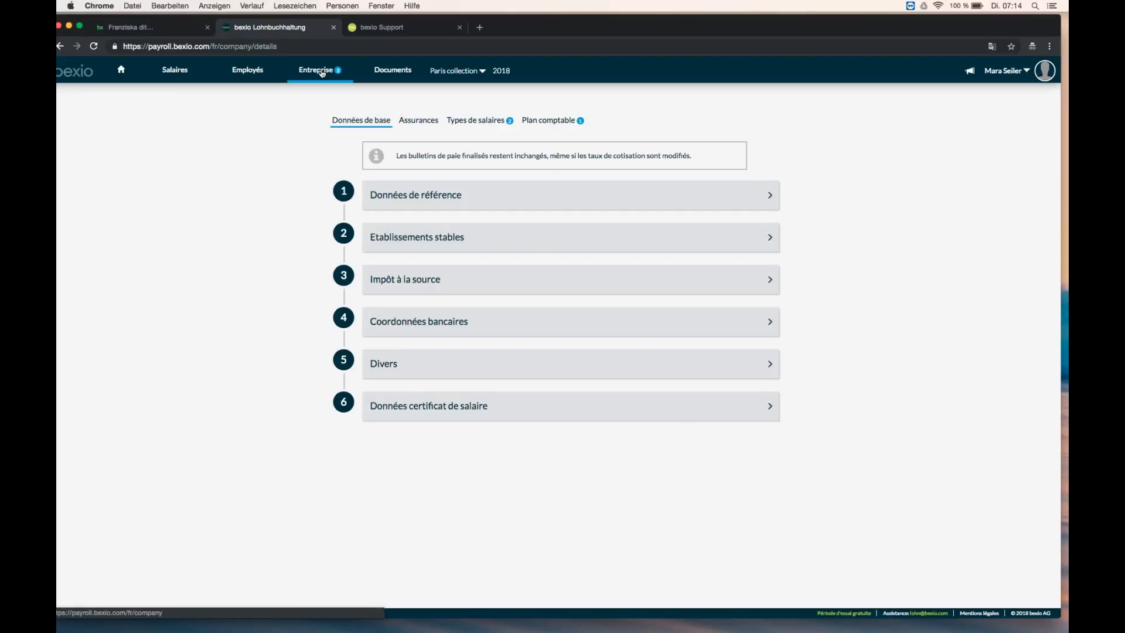
left_click(562, 121)
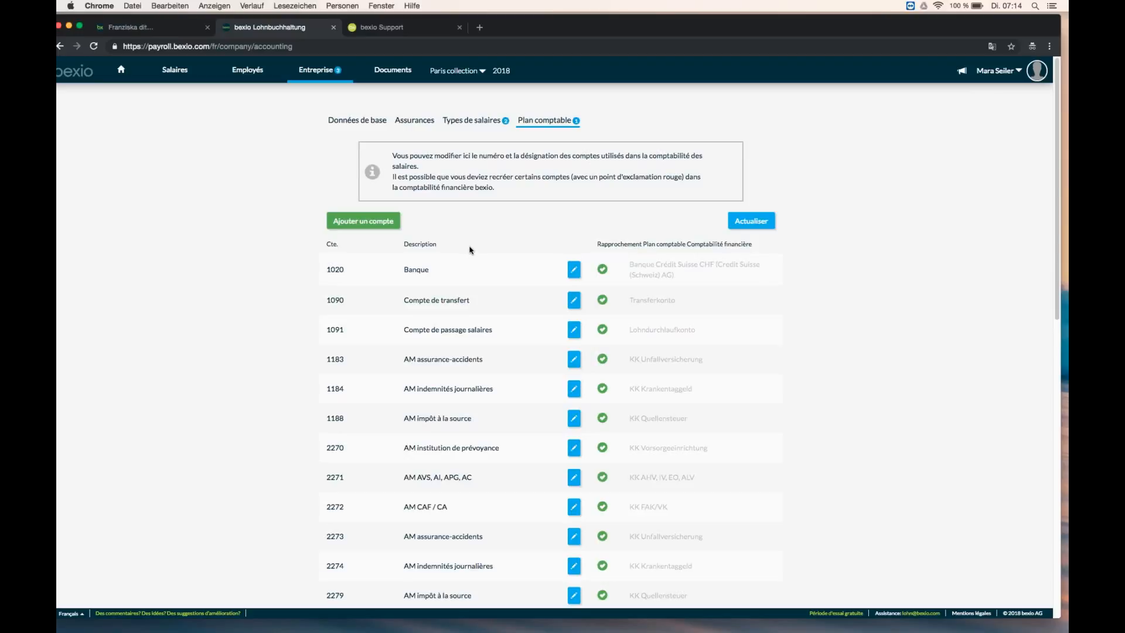
mouse_move(602, 273)
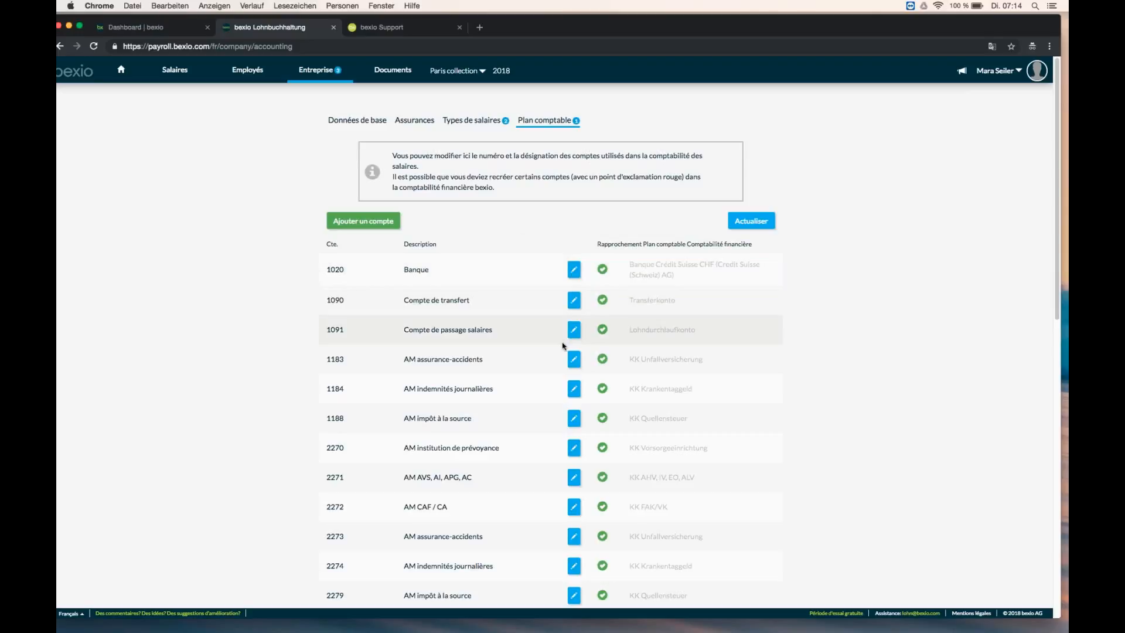
scroll(563, 345, "down", 1)
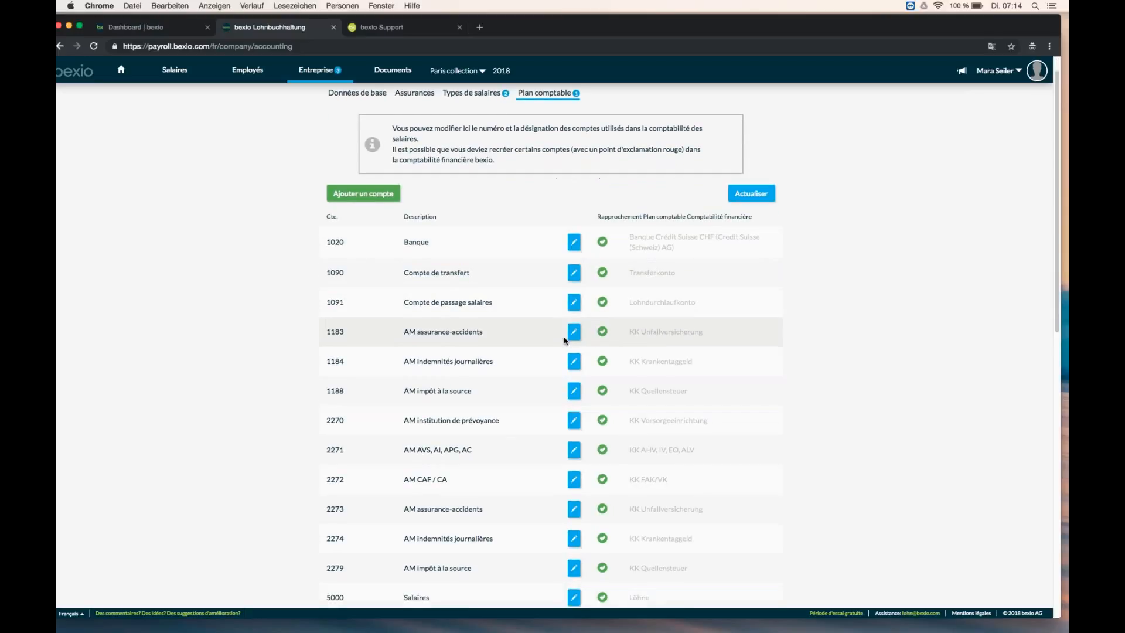
scroll(564, 340, "down", 1)
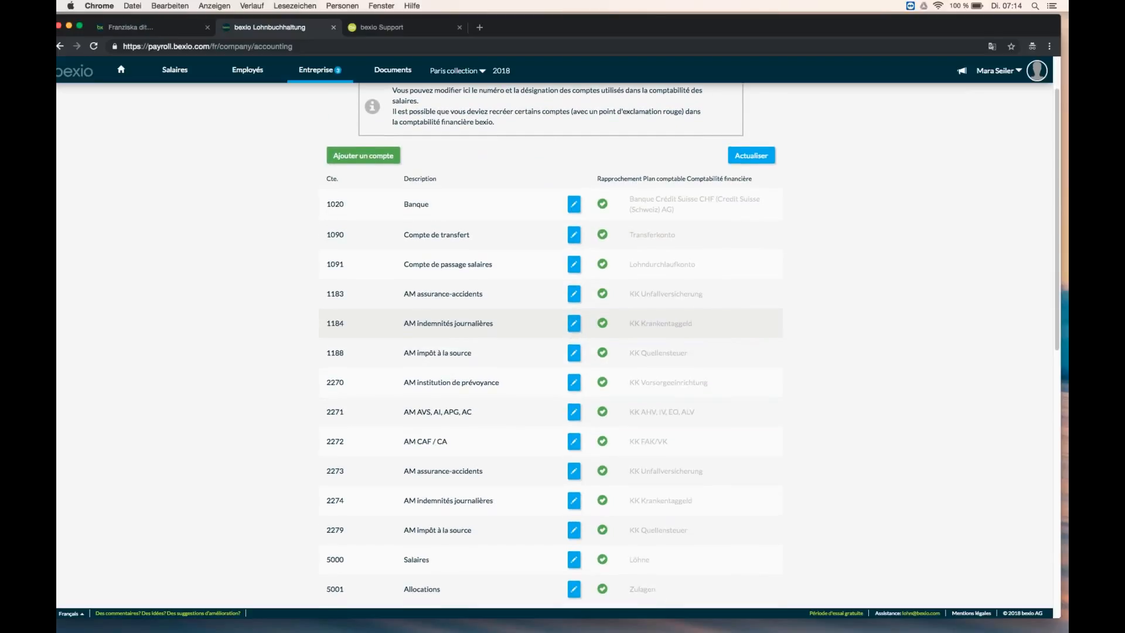
scroll(568, 336, "down", 4)
scroll(567, 336, "down", 1)
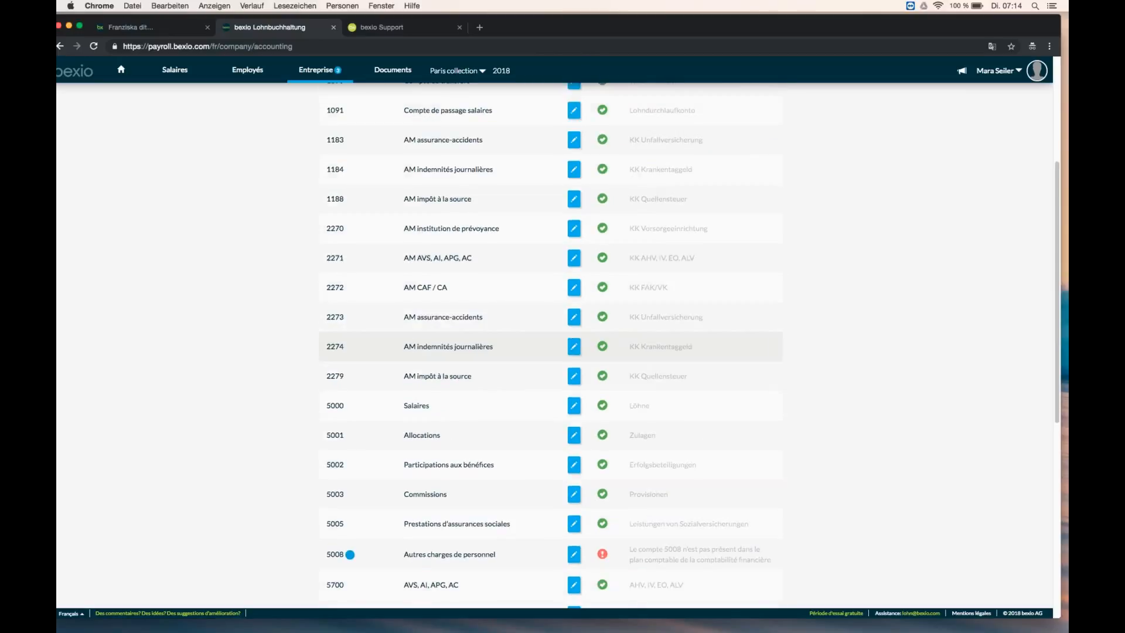
scroll(603, 476, "down", 3)
mouse_move(603, 476)
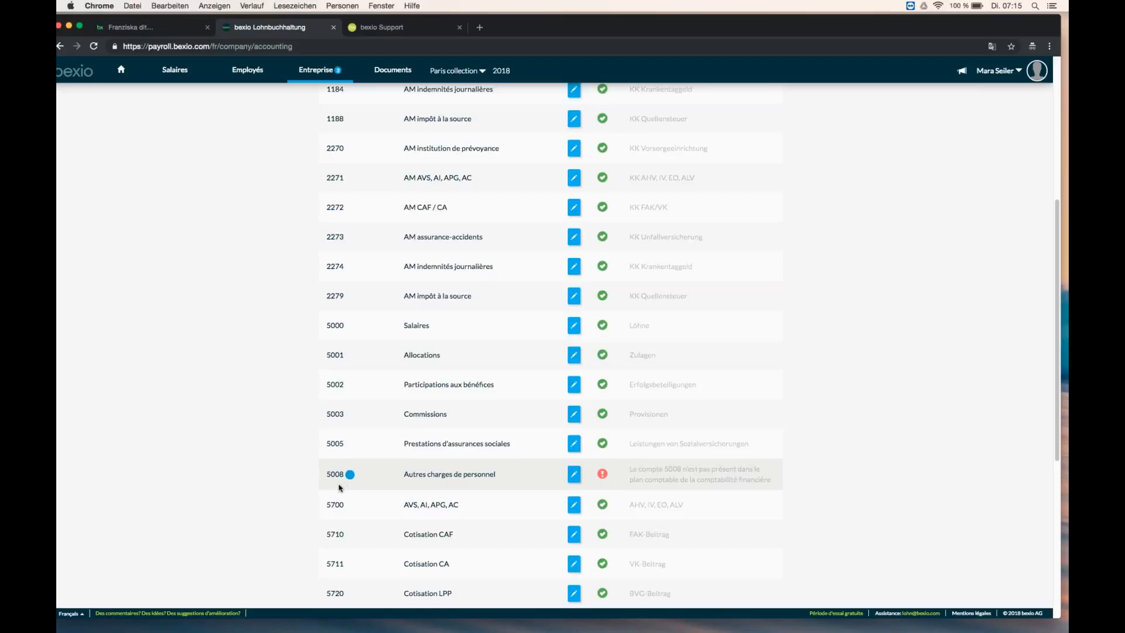
Step: Search the financial accounting chart of accounts in the bexio settings for account 5008, and clear the search
left_click(165, 30)
left_click(872, 113)
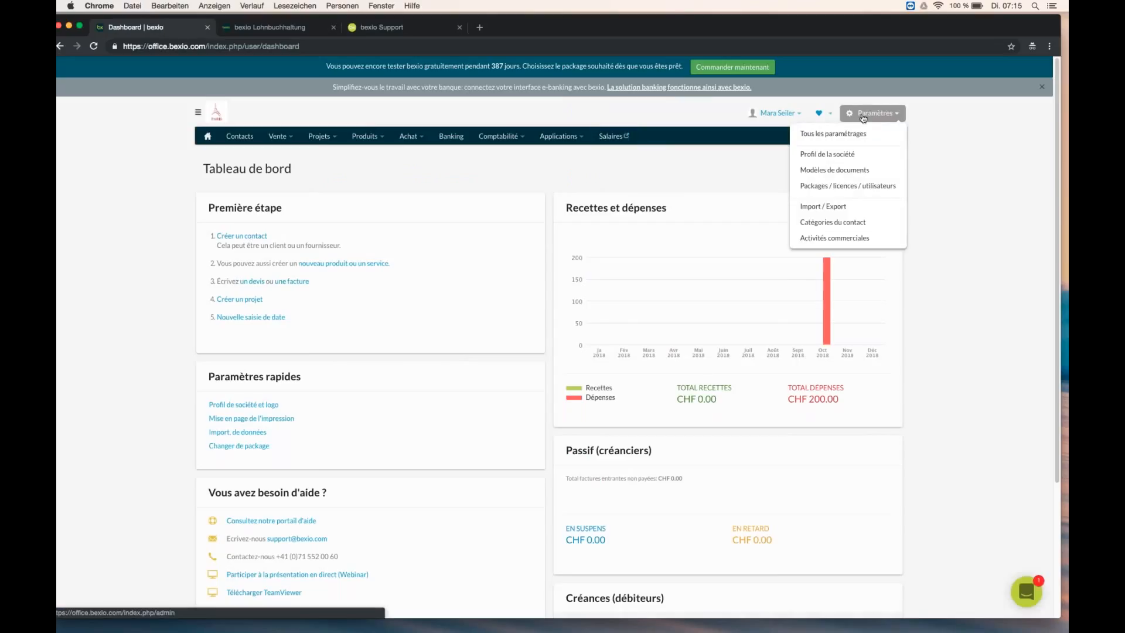
left_click(849, 135)
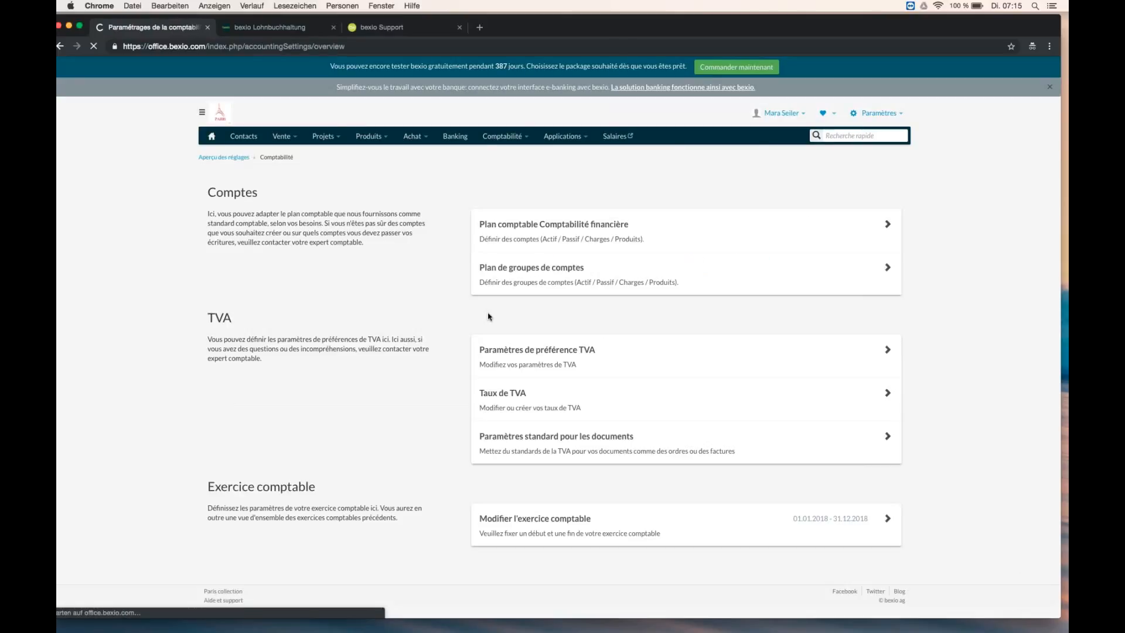
left_click(518, 228)
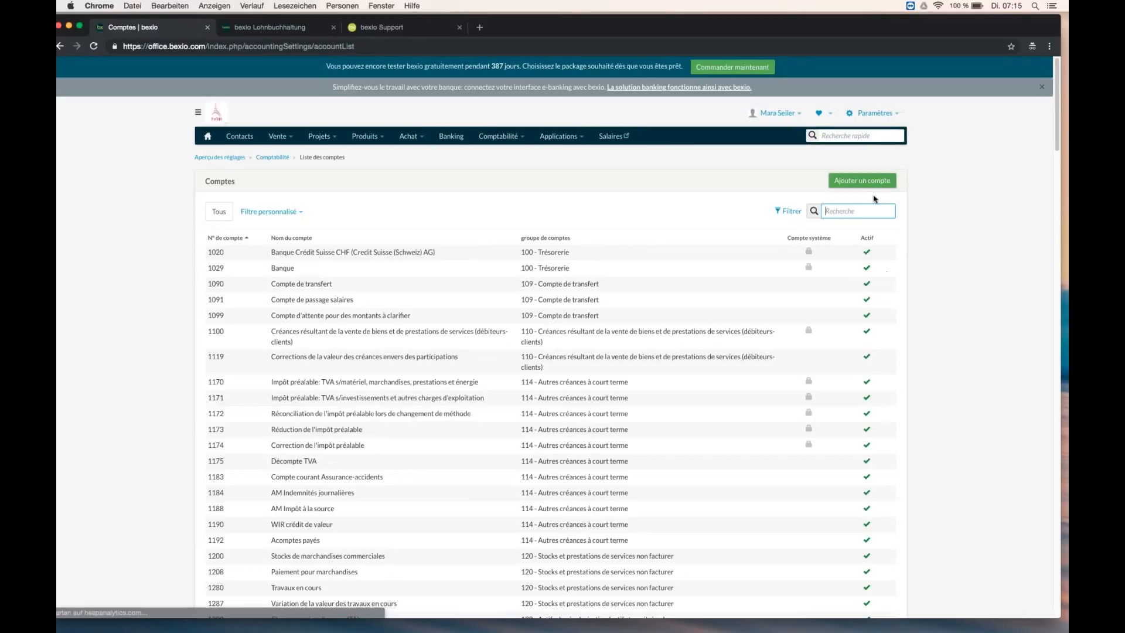
type("5008")
key("Return")
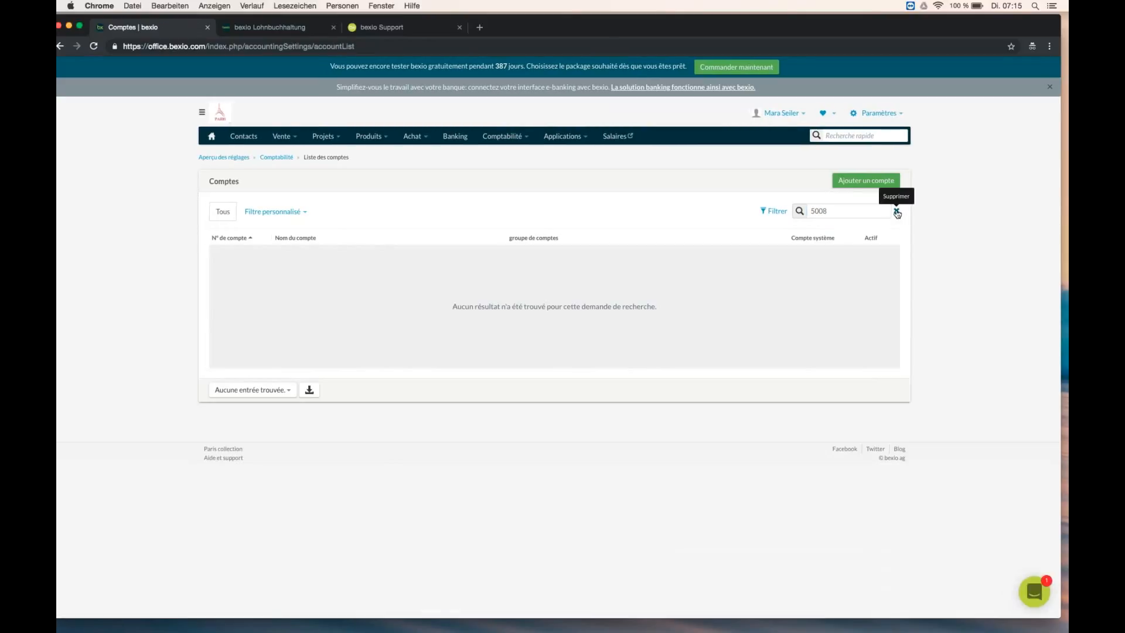
left_click(897, 212)
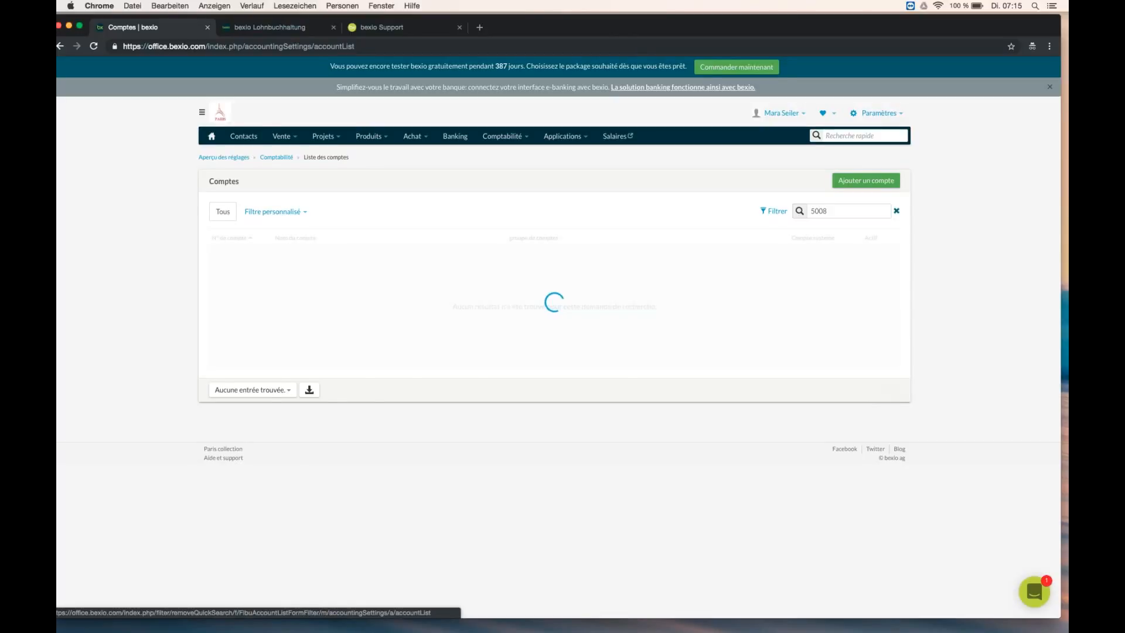
Step: Start a new financial account with number 5008 and name it "Autres charges de personel", based on its payroll description
left_click(856, 183)
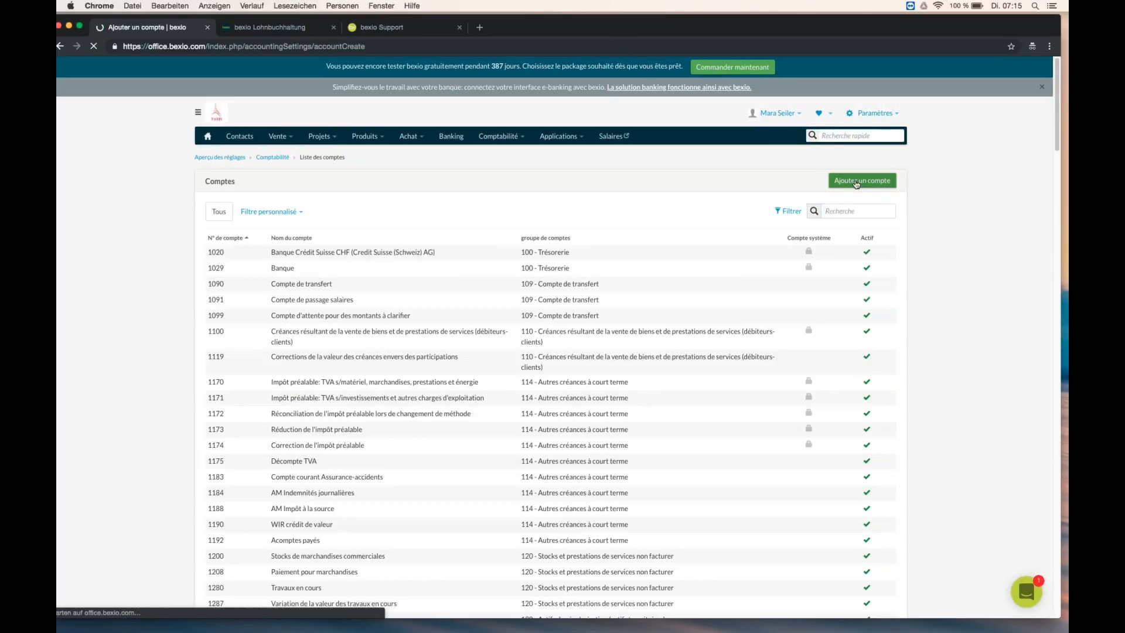
left_click(237, 225)
type("5008")
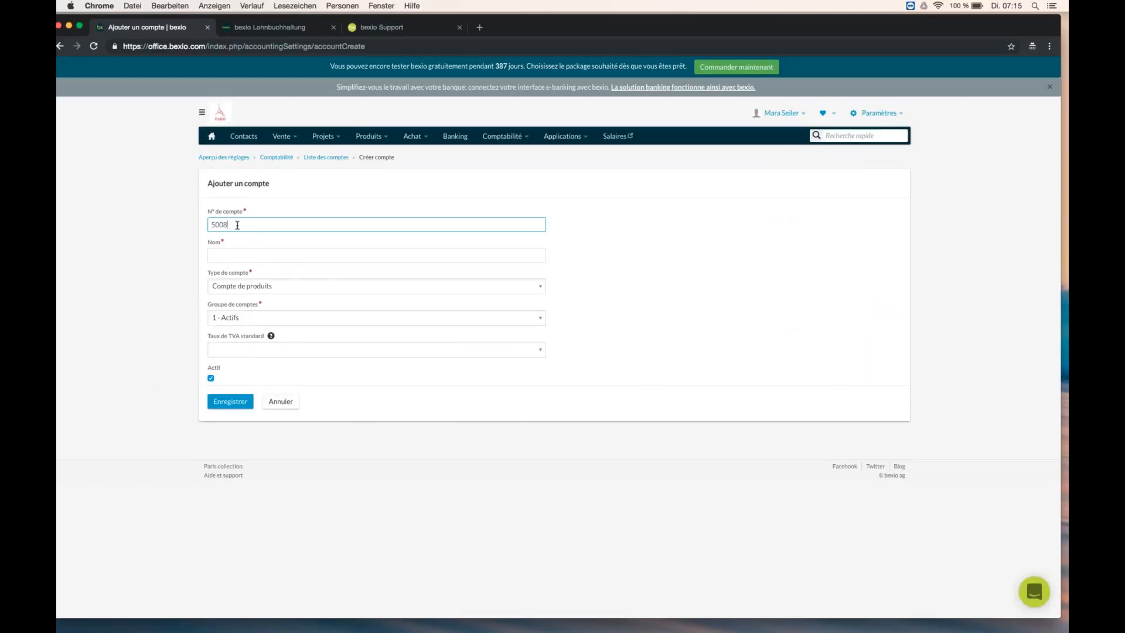
key("Tab")
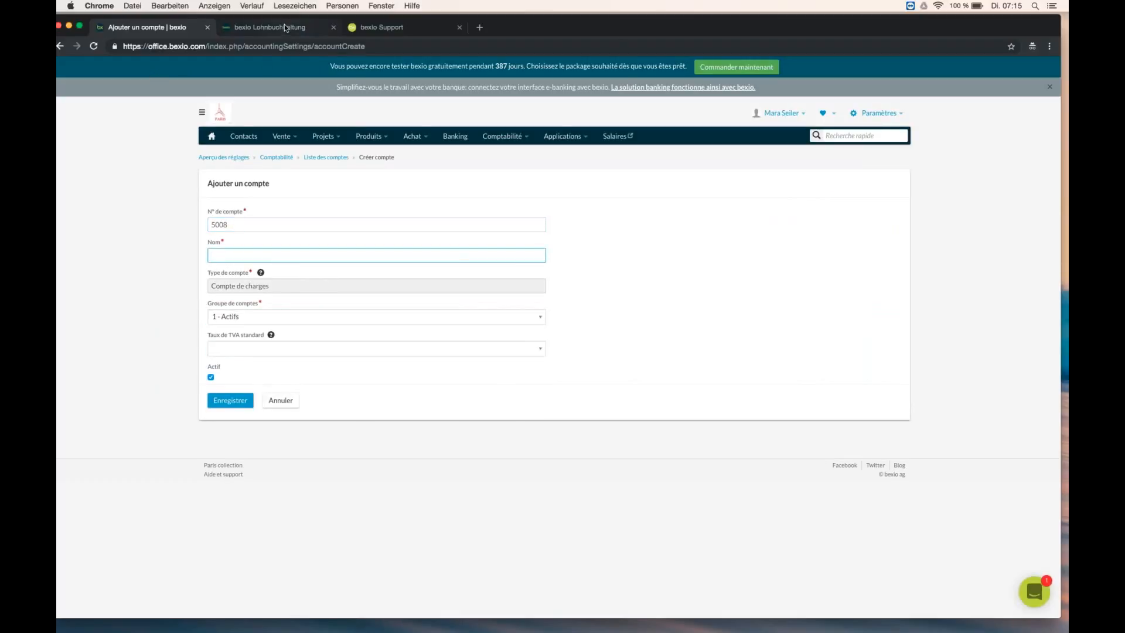
left_click(286, 27)
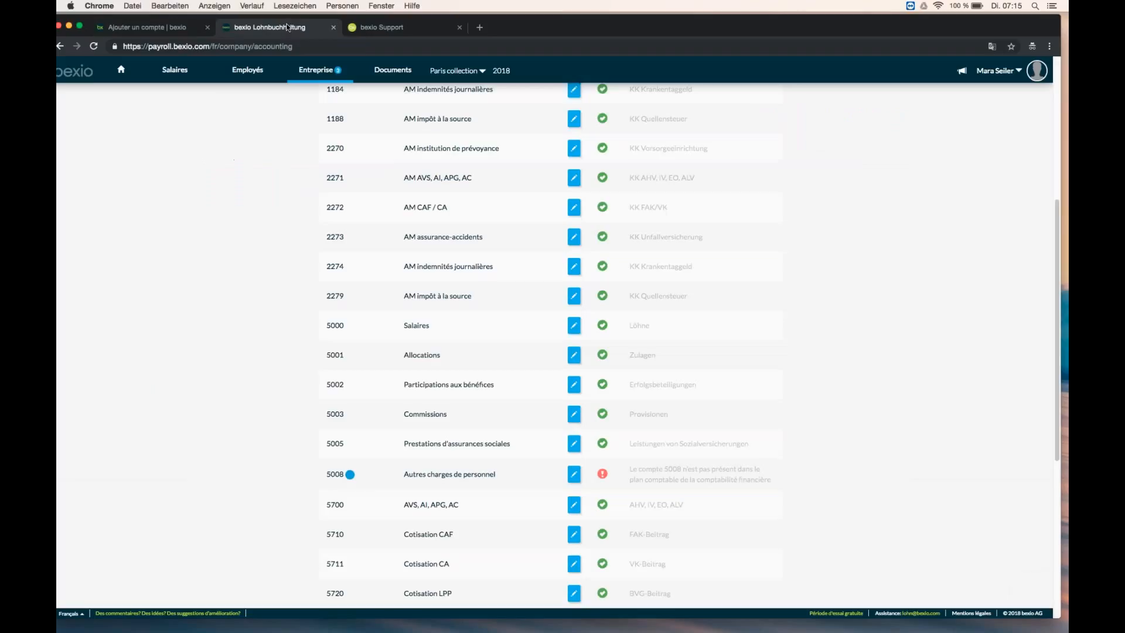
left_click(157, 26)
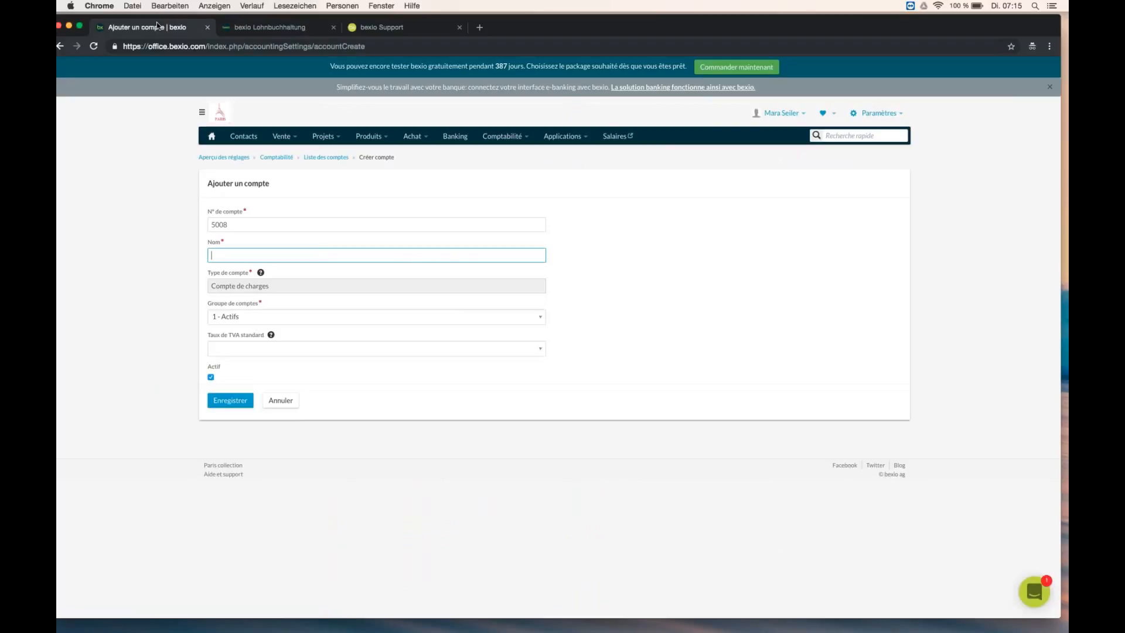
mouse_move(296, 155)
type("Autres charges de persone")
key("Tab")
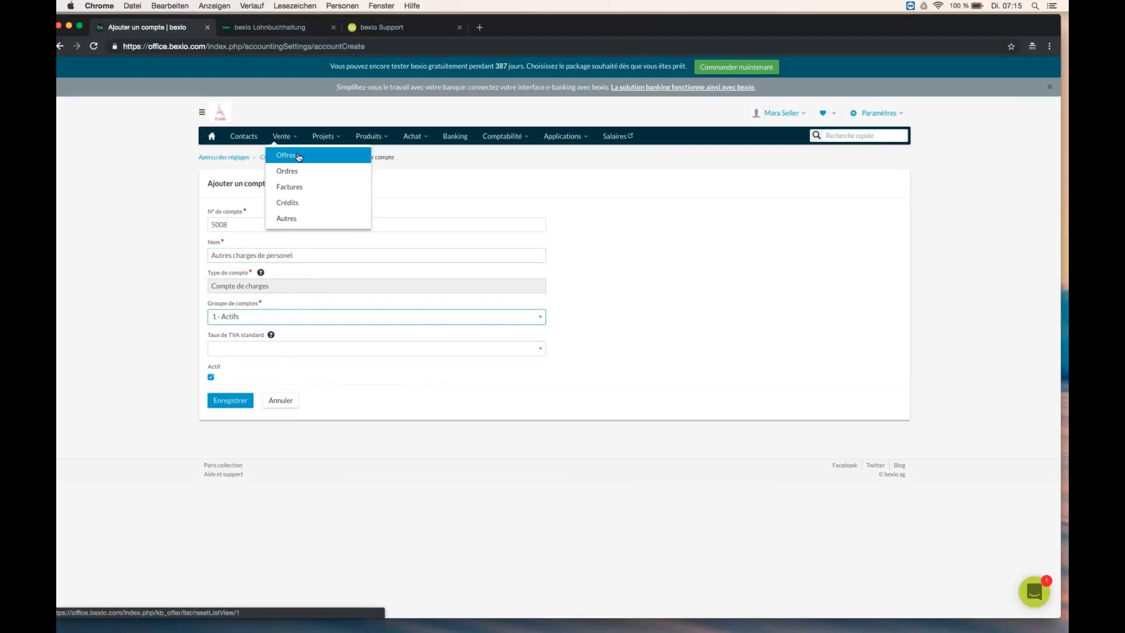
Step: Assign the new account to the group "57 - Charges sociales" and save it
left_click(264, 317)
type("5")
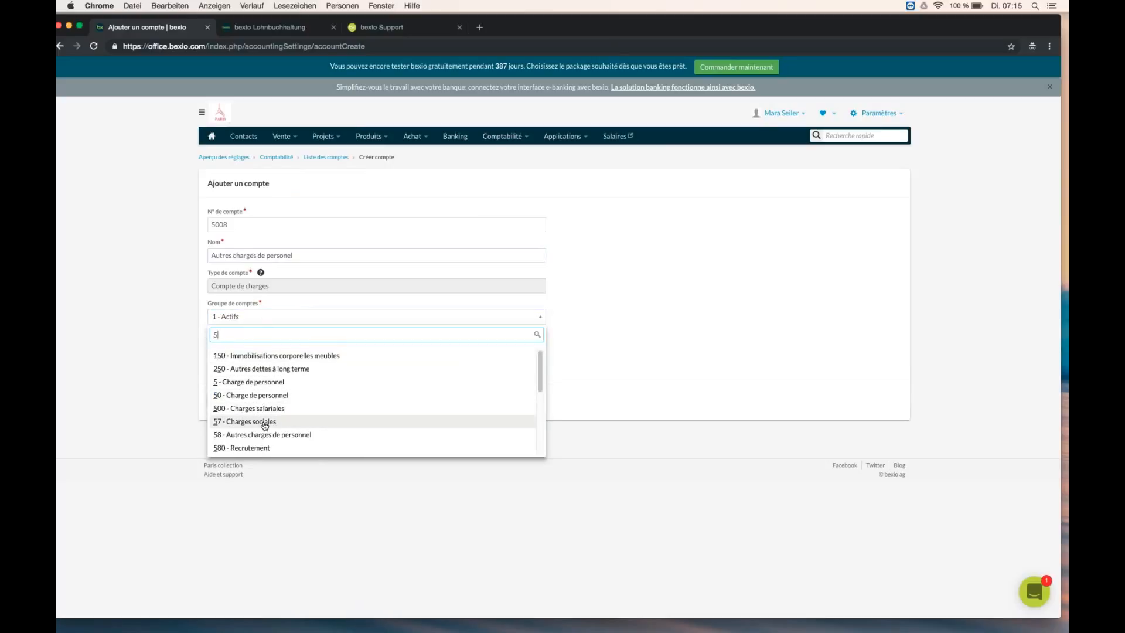
left_click(265, 424)
left_click(239, 401)
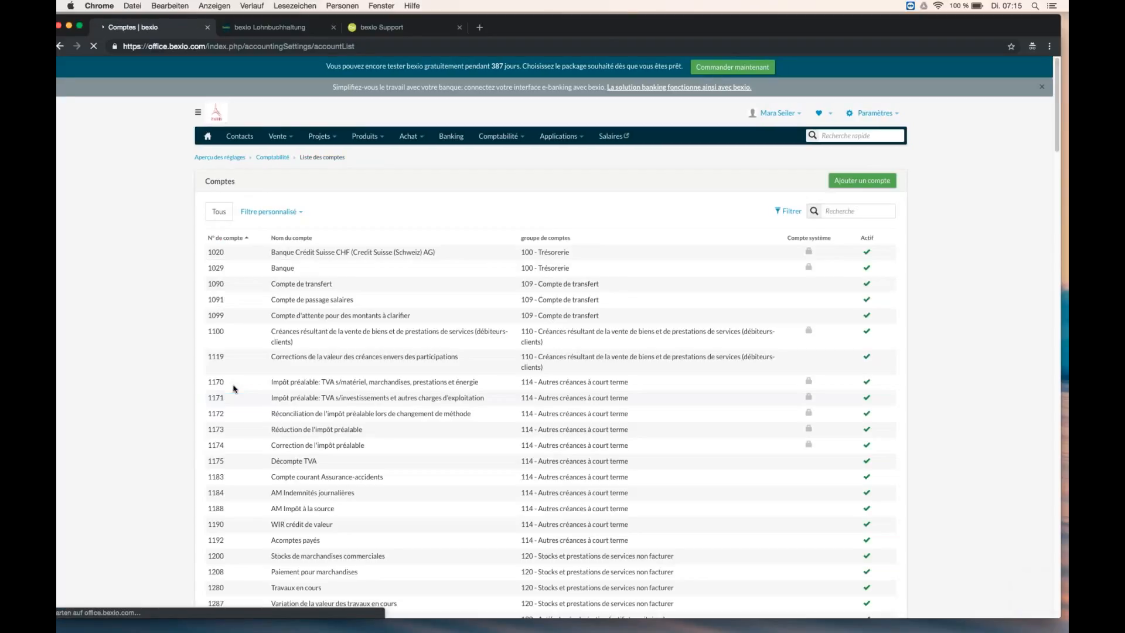
Step: Refresh the account reconciliation in the payroll chart of accounts and check the match for account 5008
left_click(287, 29)
scroll(894, 311, "up", 1)
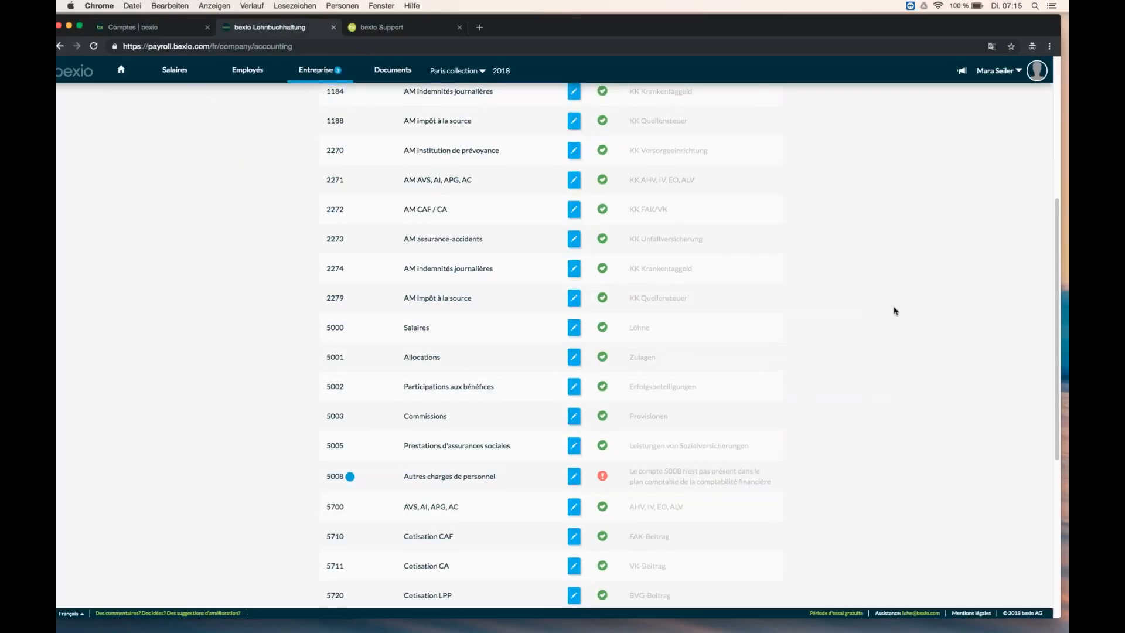
scroll(894, 311, "up", 5)
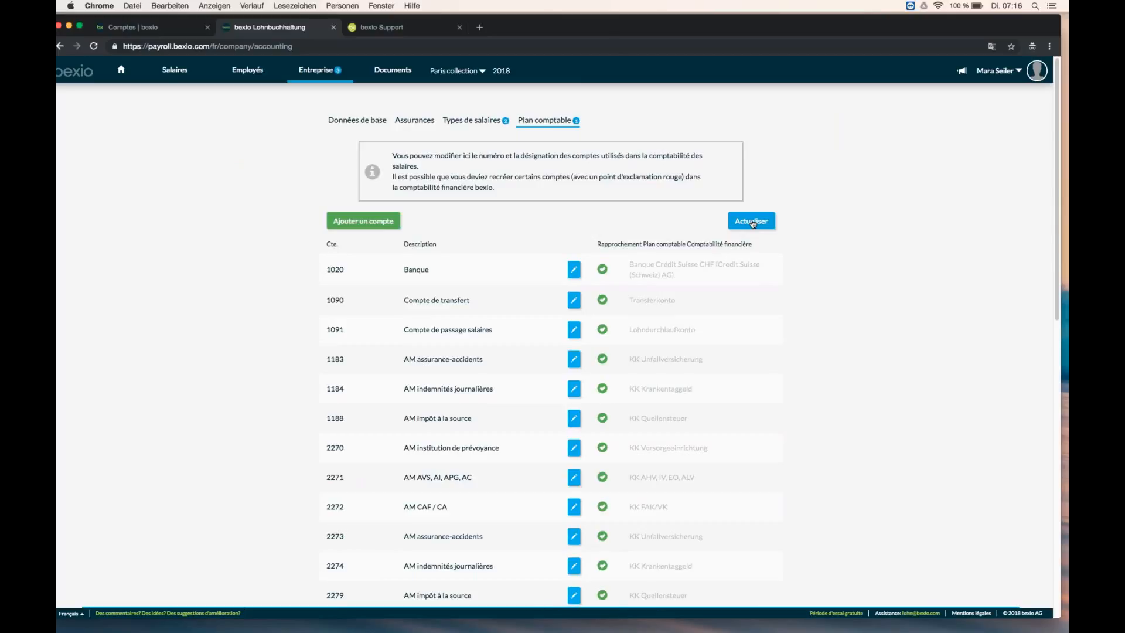
scroll(744, 234, "down", 20)
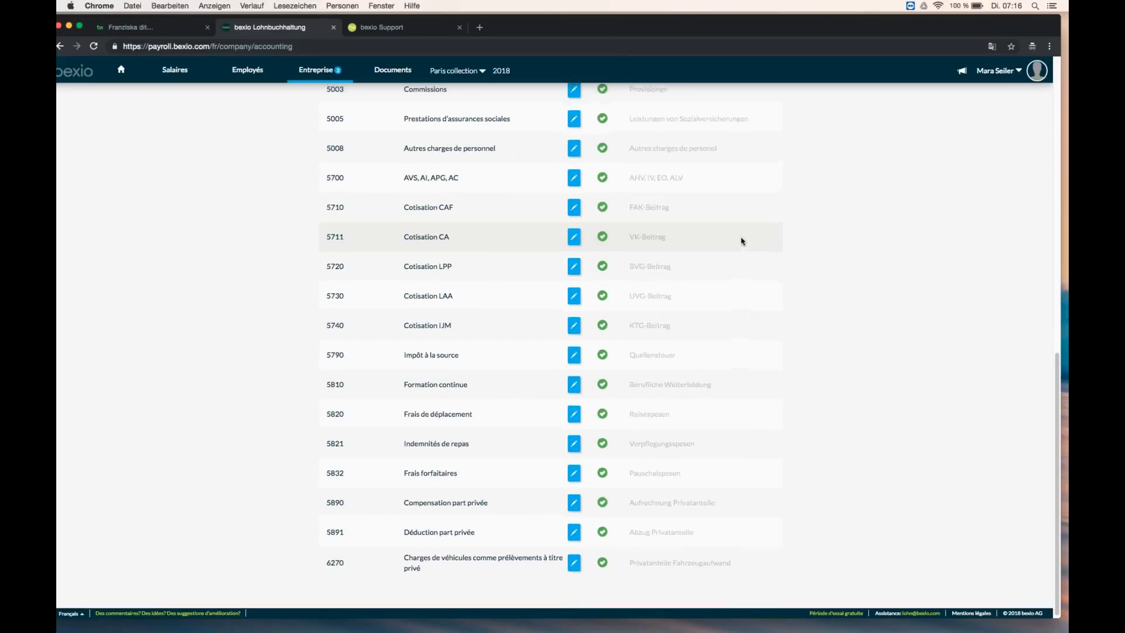
scroll(644, 293, "up", 4)
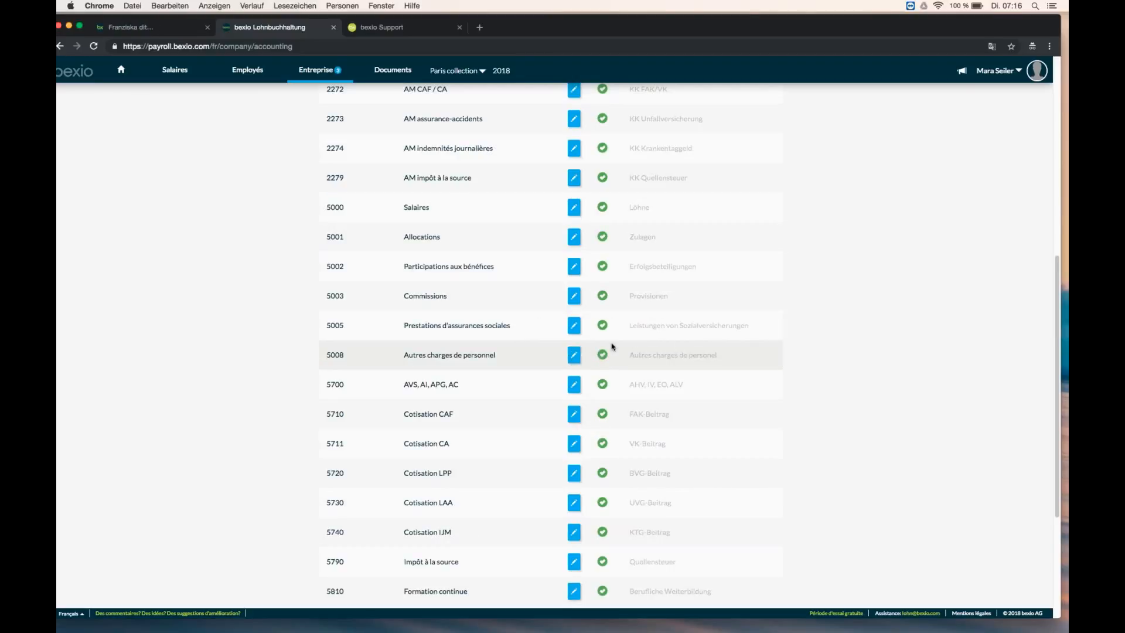
scroll(612, 346, "up", 8)
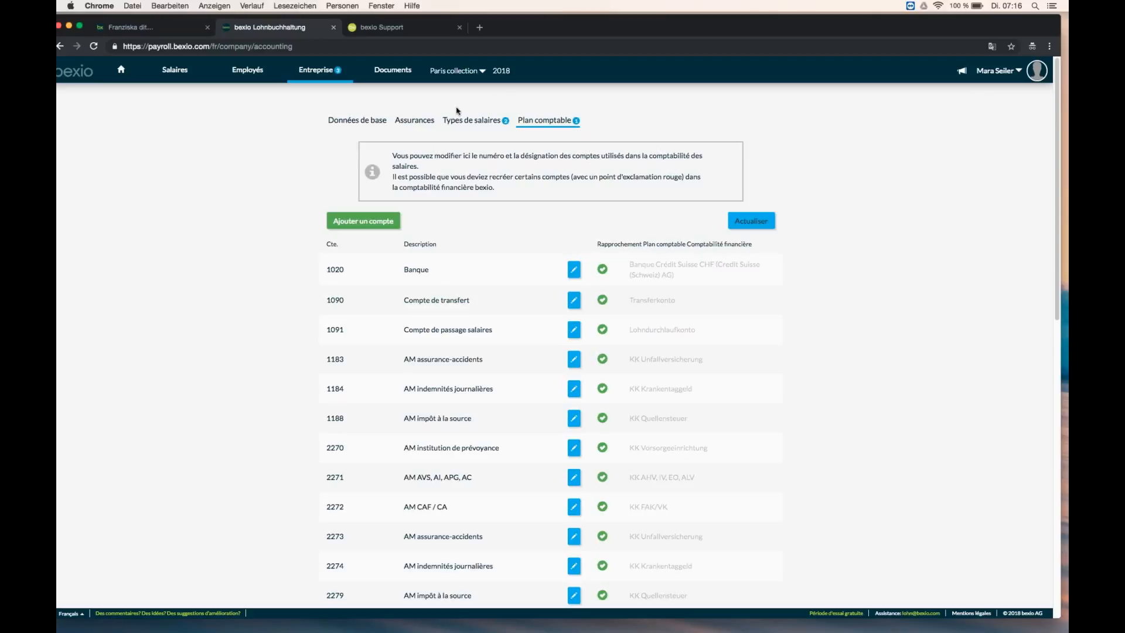
Step: Open the wage types overview and examine the debit and credit accounts, looking for wage types whose accounts are missing
left_click(481, 122)
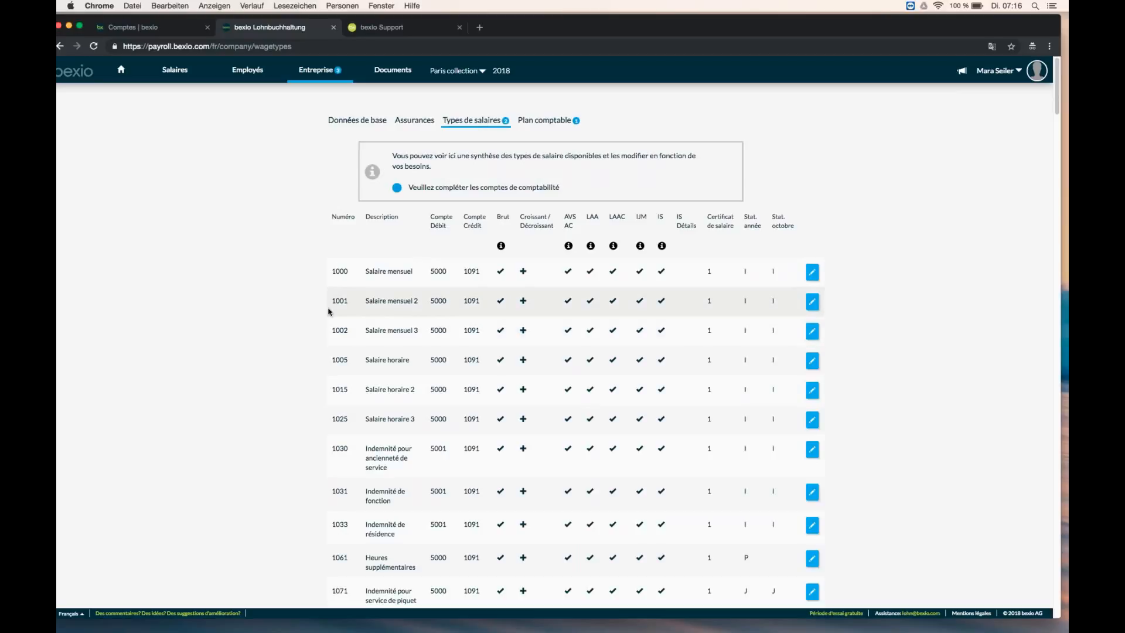
scroll(327, 311, "down", 1)
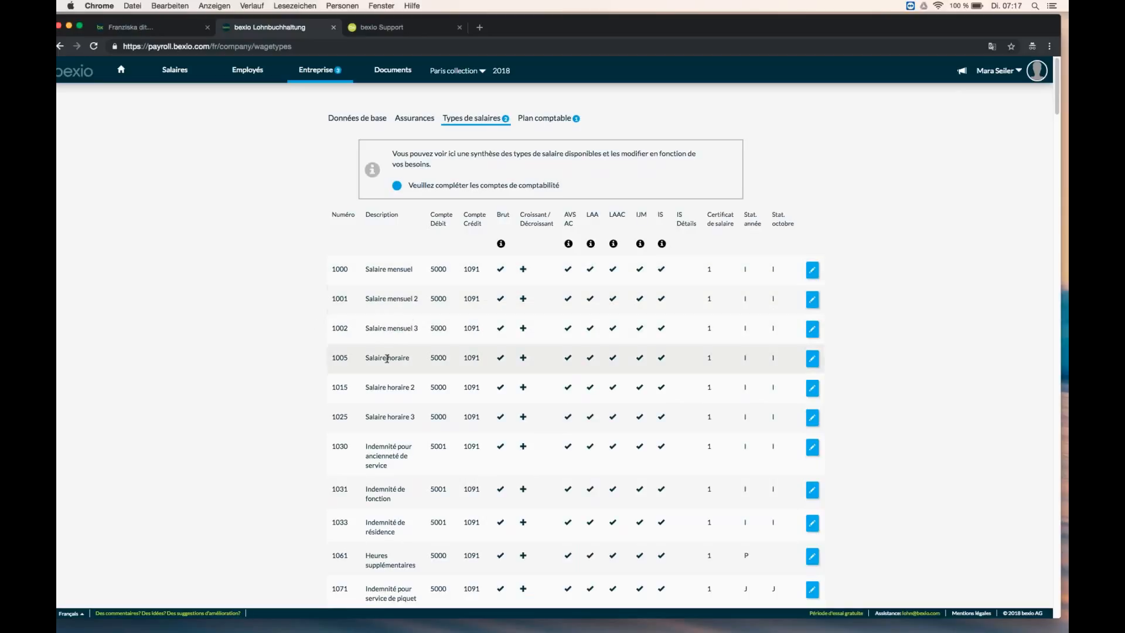
scroll(386, 360, "down", 1)
scroll(357, 433, "down", 2)
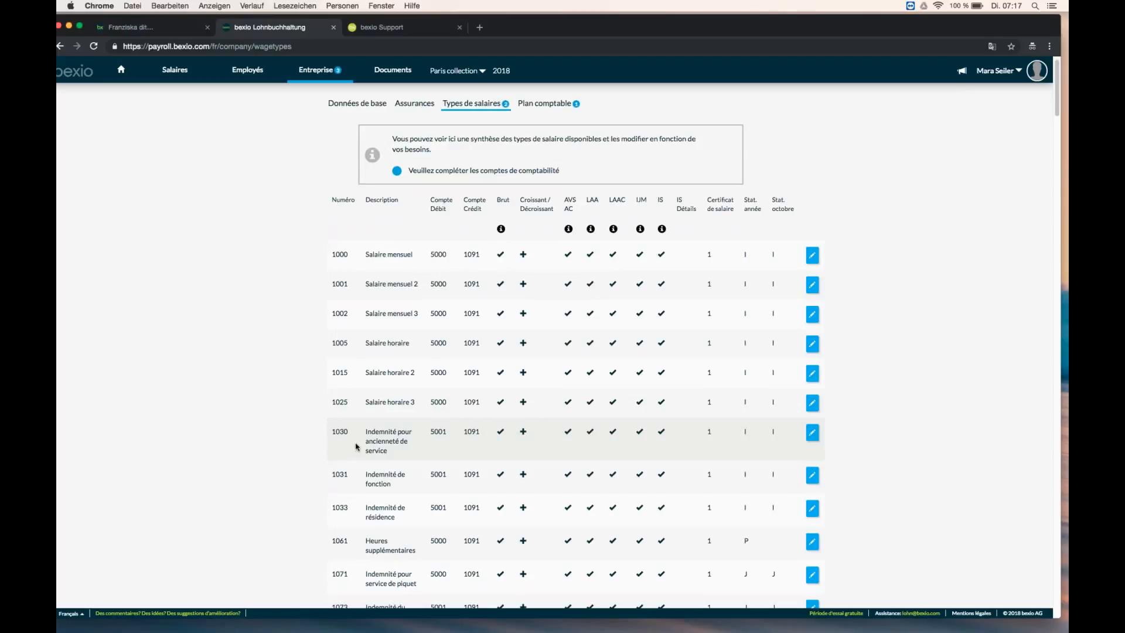
scroll(357, 447, "down", 1)
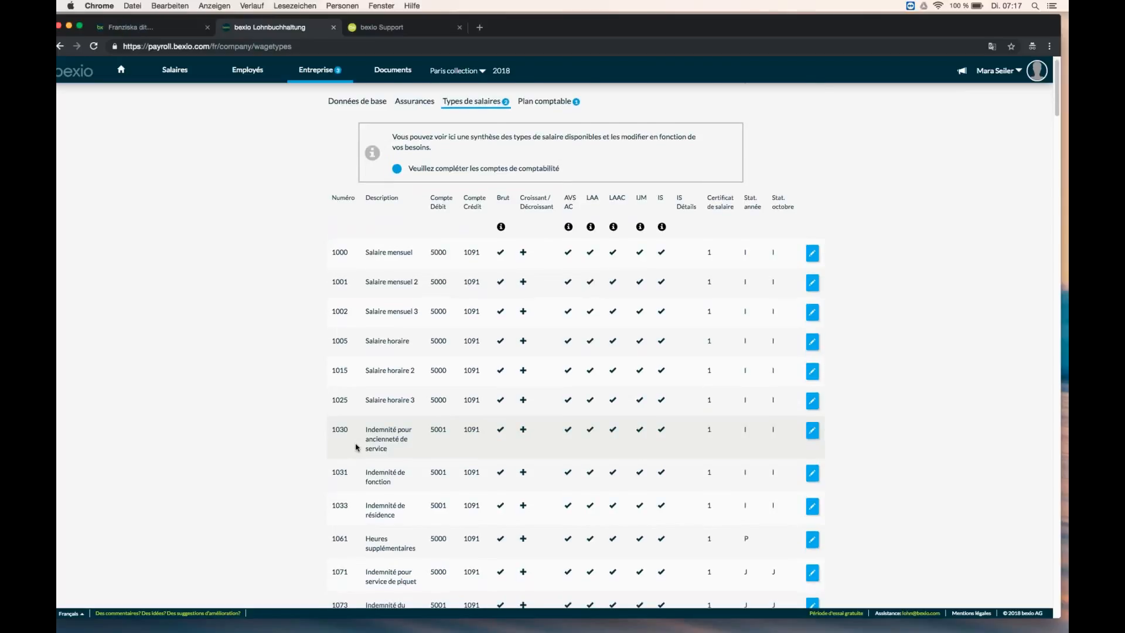
scroll(357, 433, "down", 5)
scroll(360, 415, "down", 4)
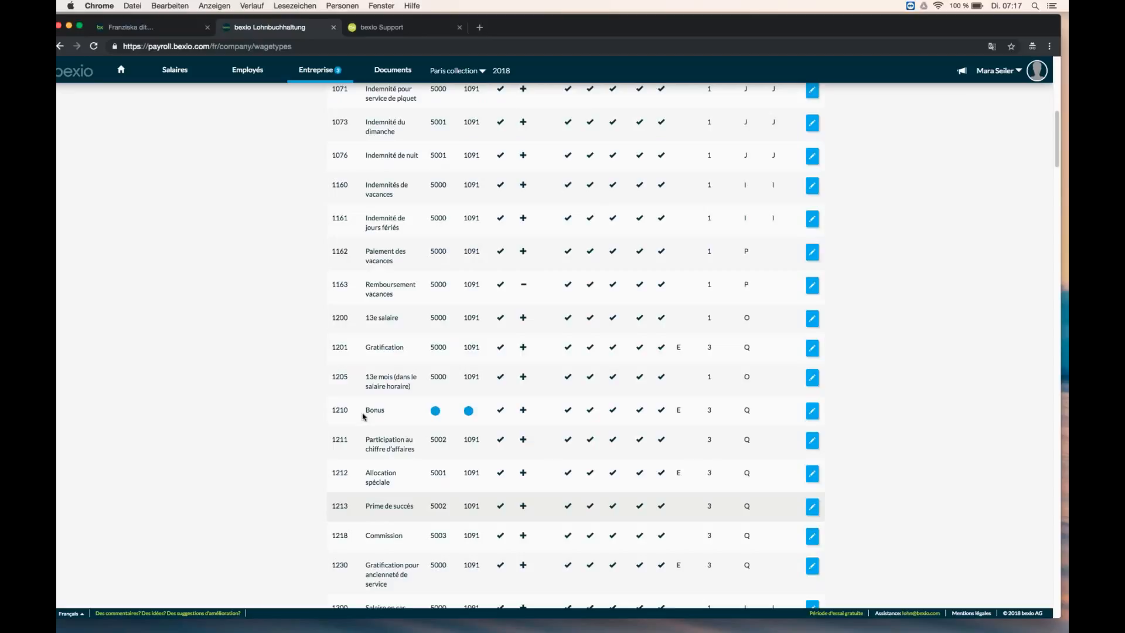
scroll(375, 398, "up", 10)
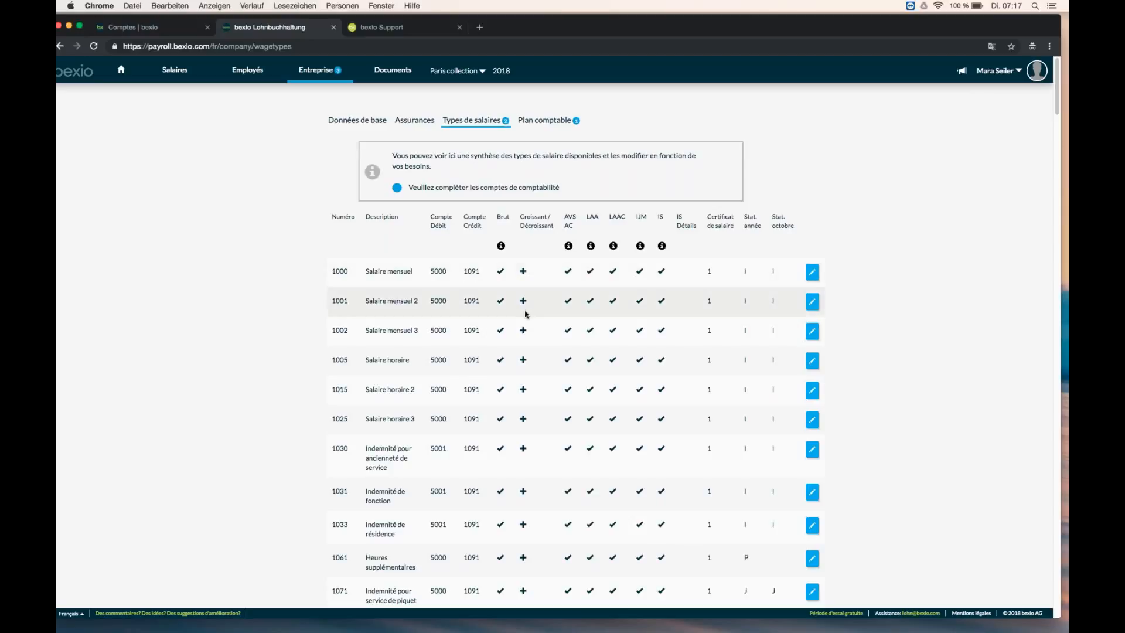
Step: Examine the wage types' gross salary and AVS column explanations and the contribution obligations marked for each wage type
mouse_move(496, 251)
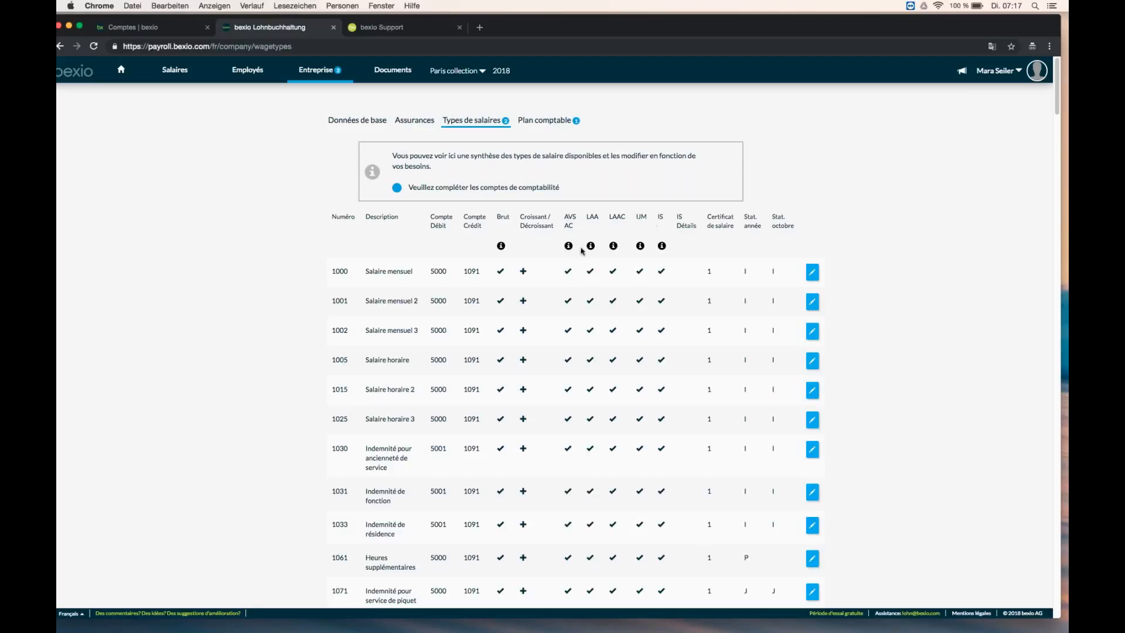
mouse_move(568, 246)
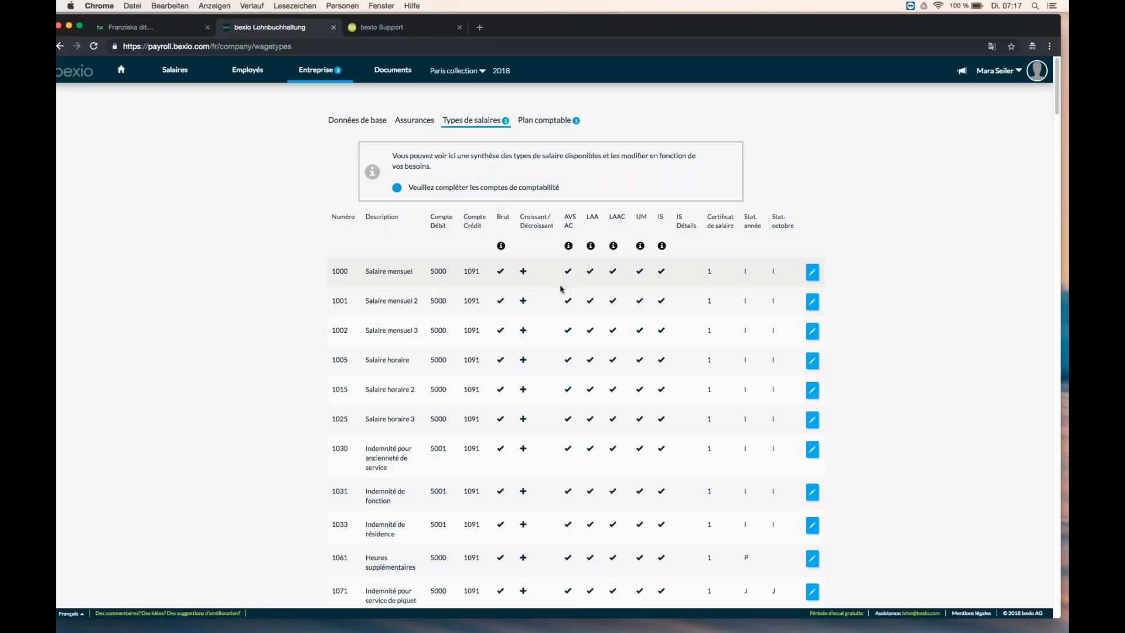
scroll(573, 312, "down", 1)
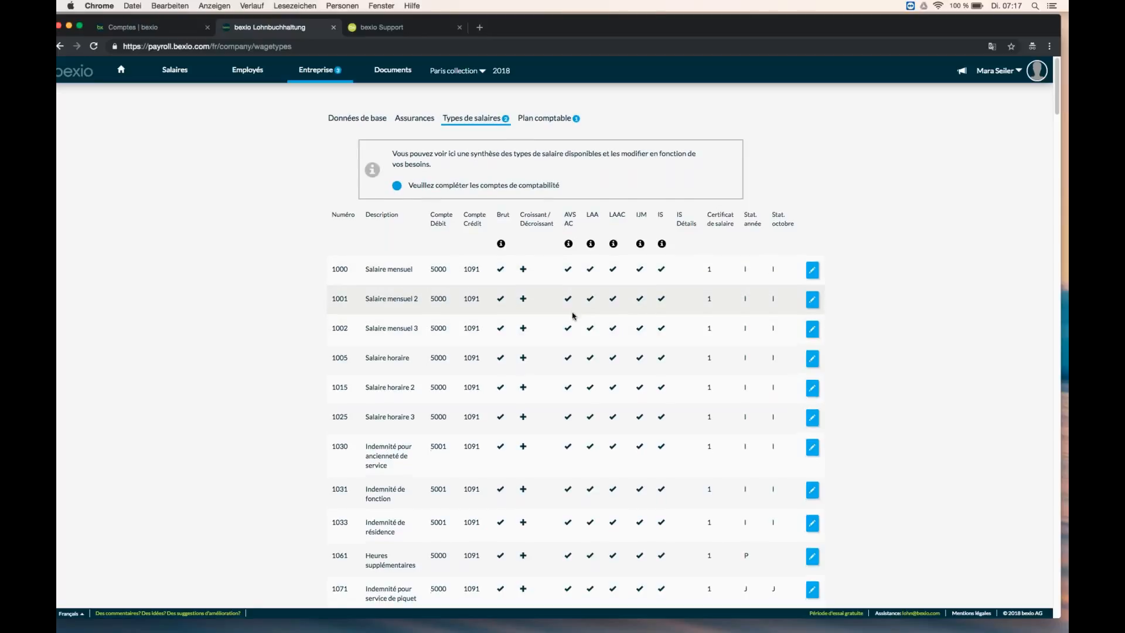
scroll(572, 316, "down", 2)
scroll(572, 316, "down", 5)
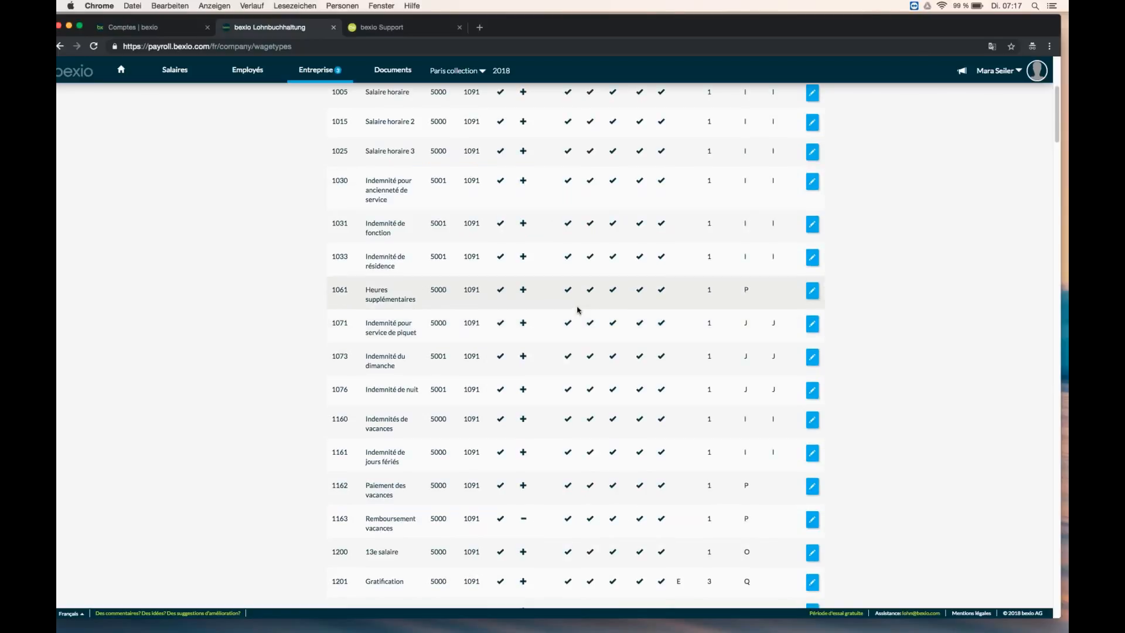
scroll(577, 310, "up", 1)
scroll(577, 310, "up", 5)
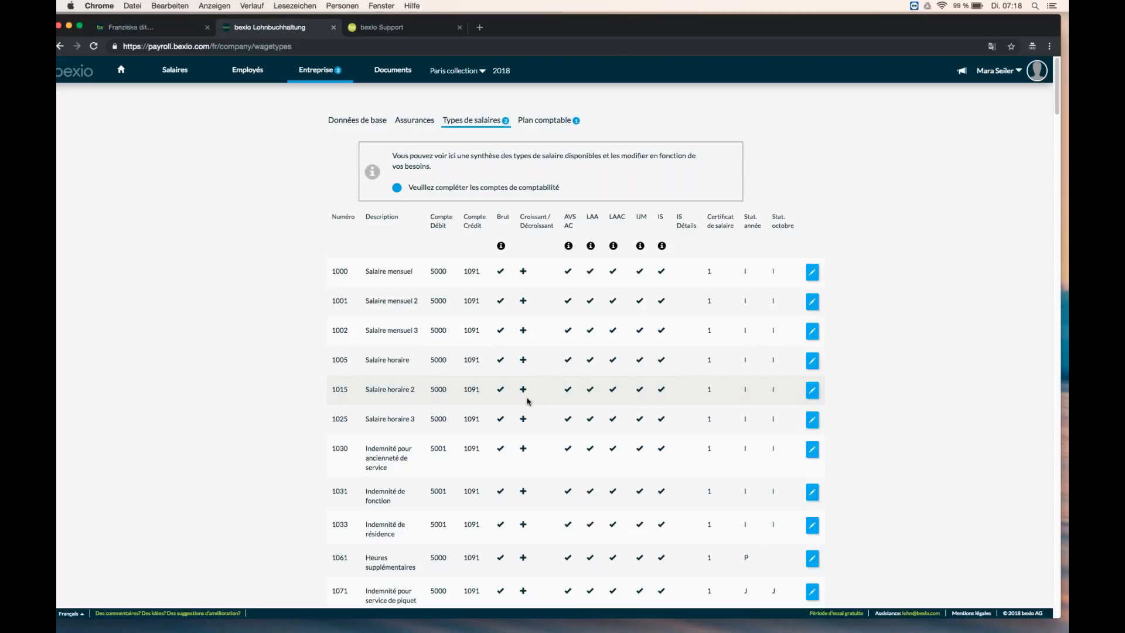
Step: Review the AVS, APG, AI, AC social insurance settings in the extended and simple views, including the administrative costs explanation
left_click(416, 123)
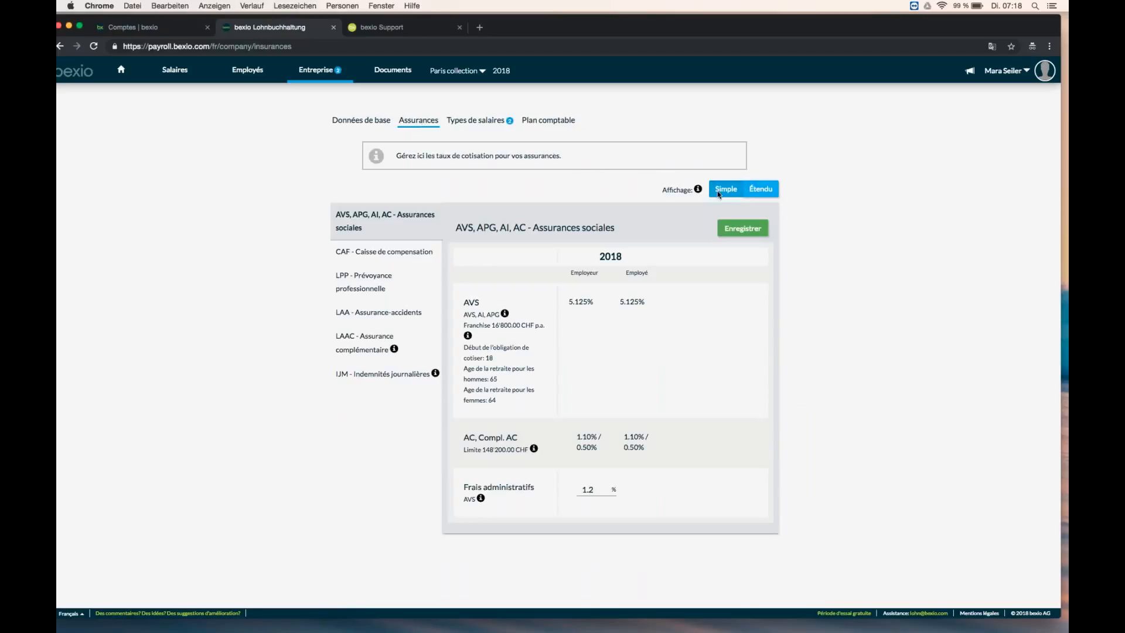
left_click(761, 190)
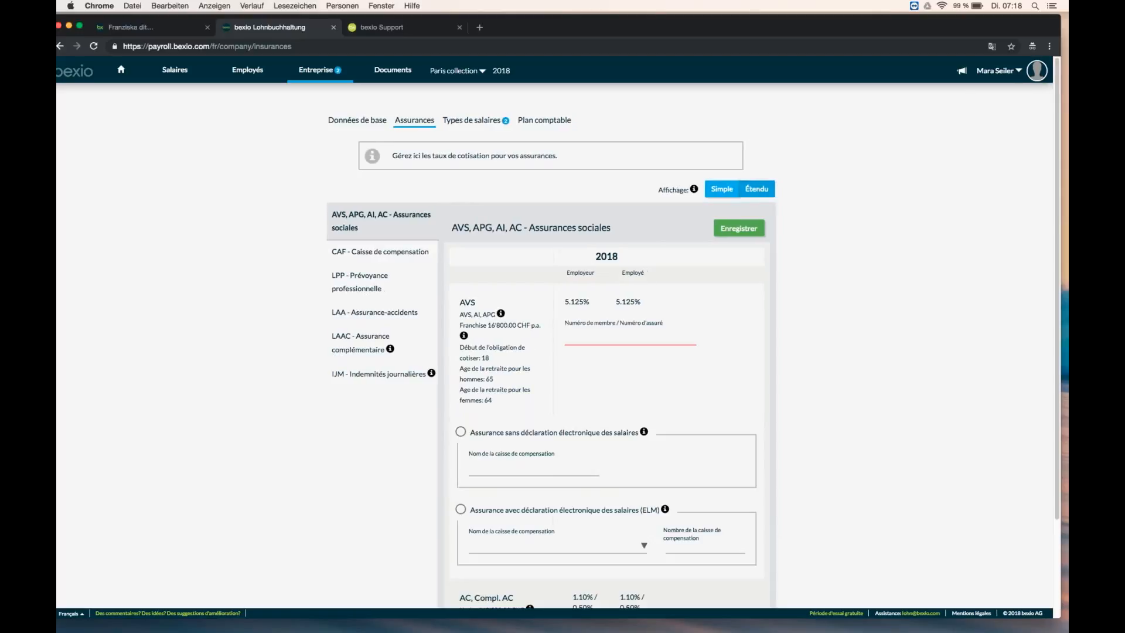
left_click(724, 190)
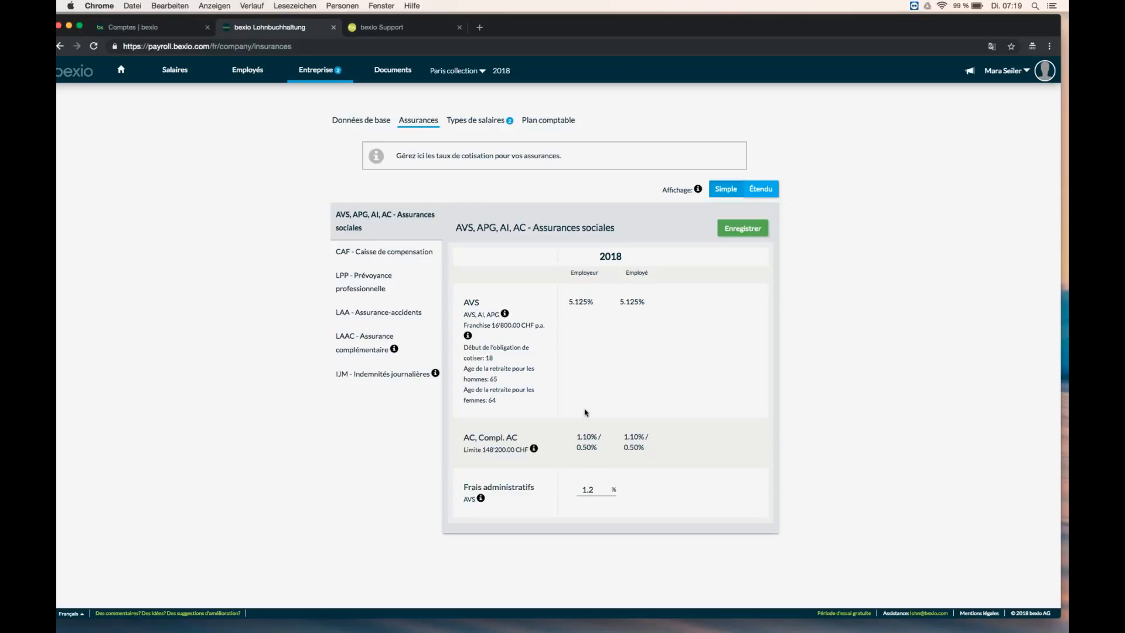
mouse_move(480, 499)
Step: Review the contribution settings of the CAF, LPP, LAA, LAAC and IJM insurances one after another
left_click(407, 253)
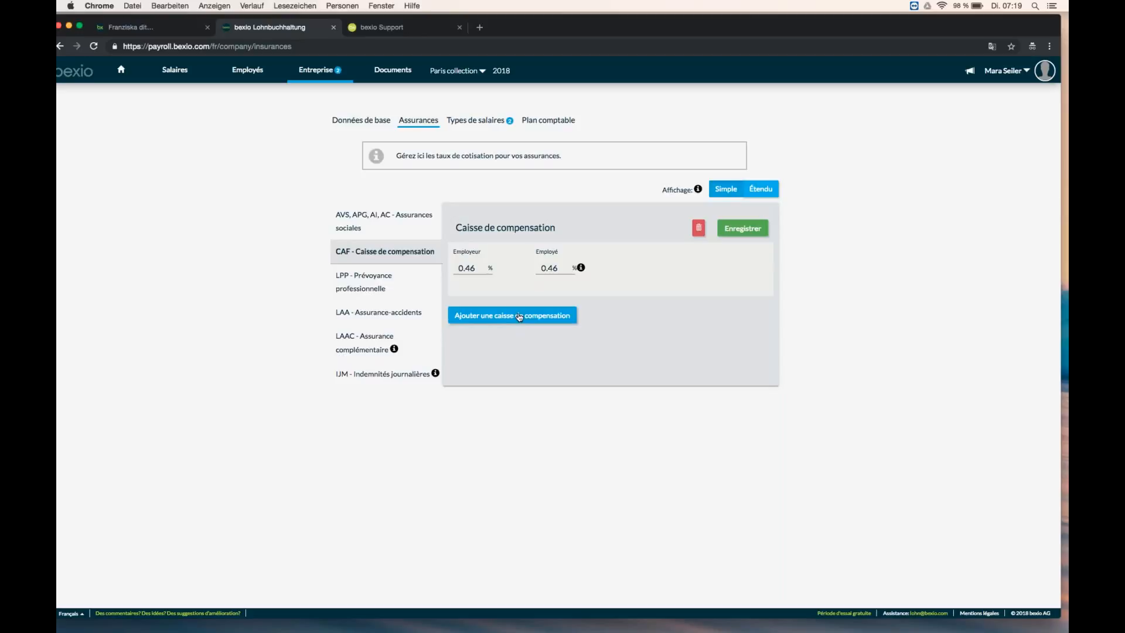
left_click(369, 281)
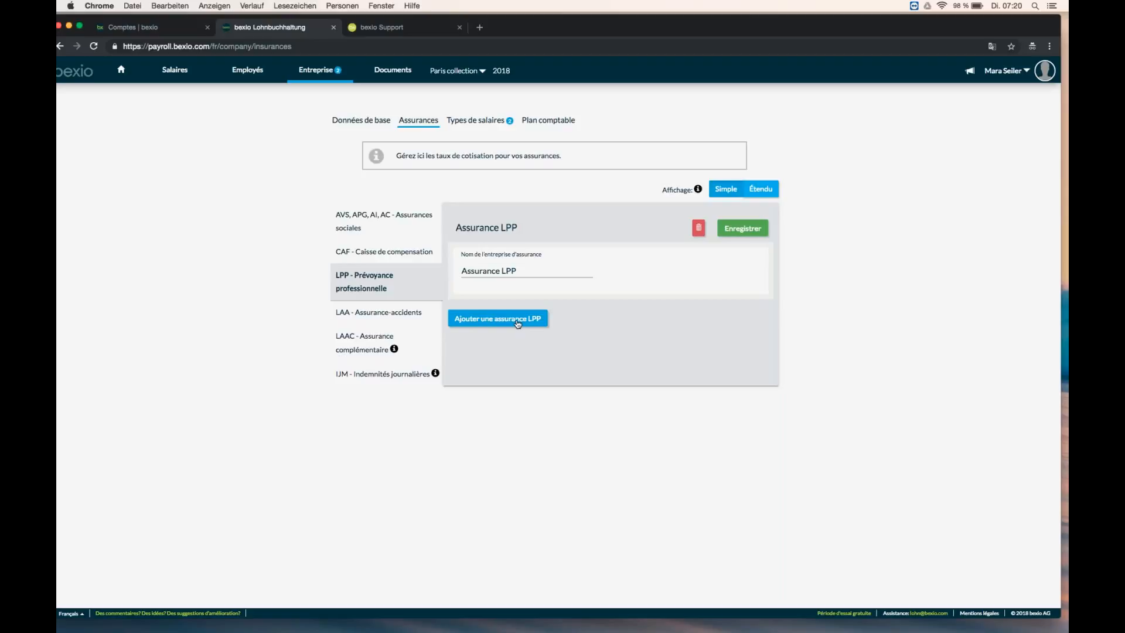
left_click(393, 313)
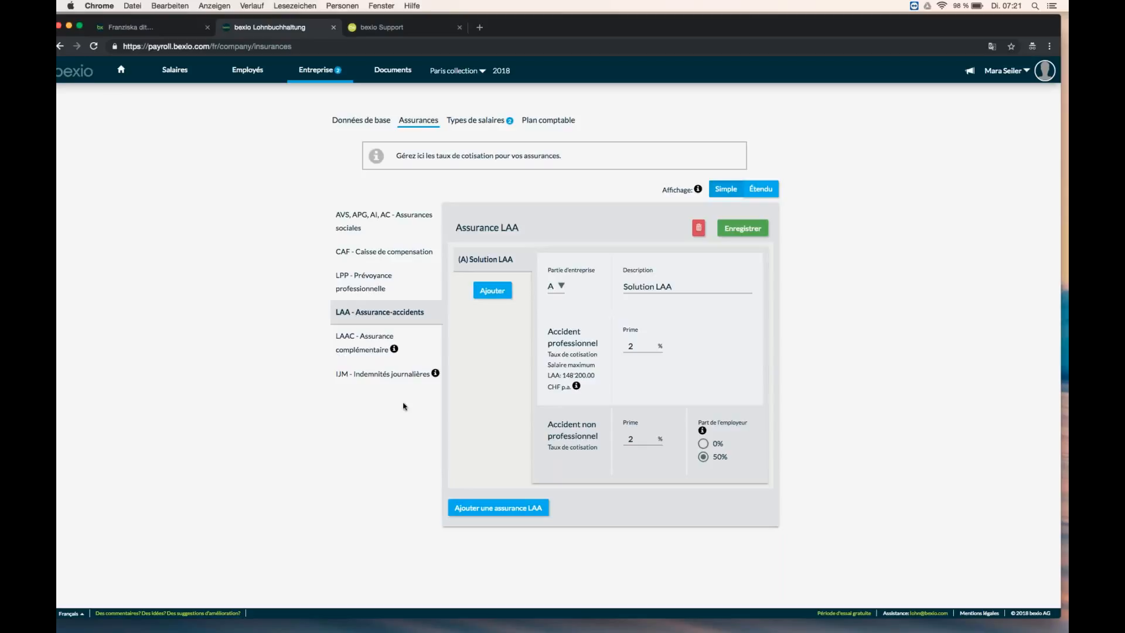
left_click(376, 340)
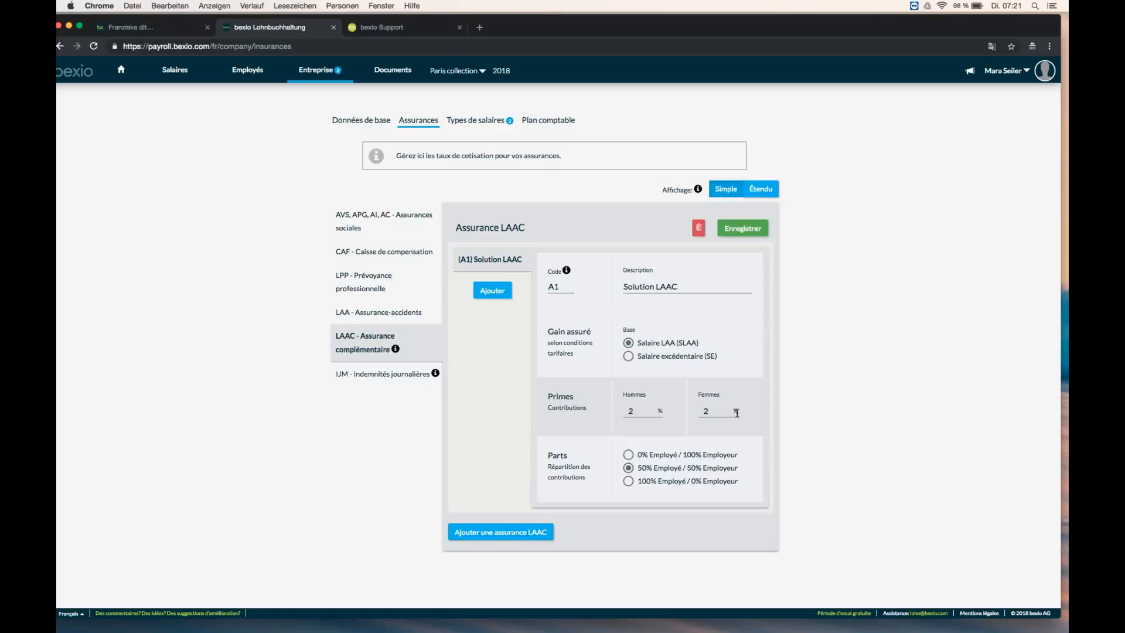
left_click(382, 376)
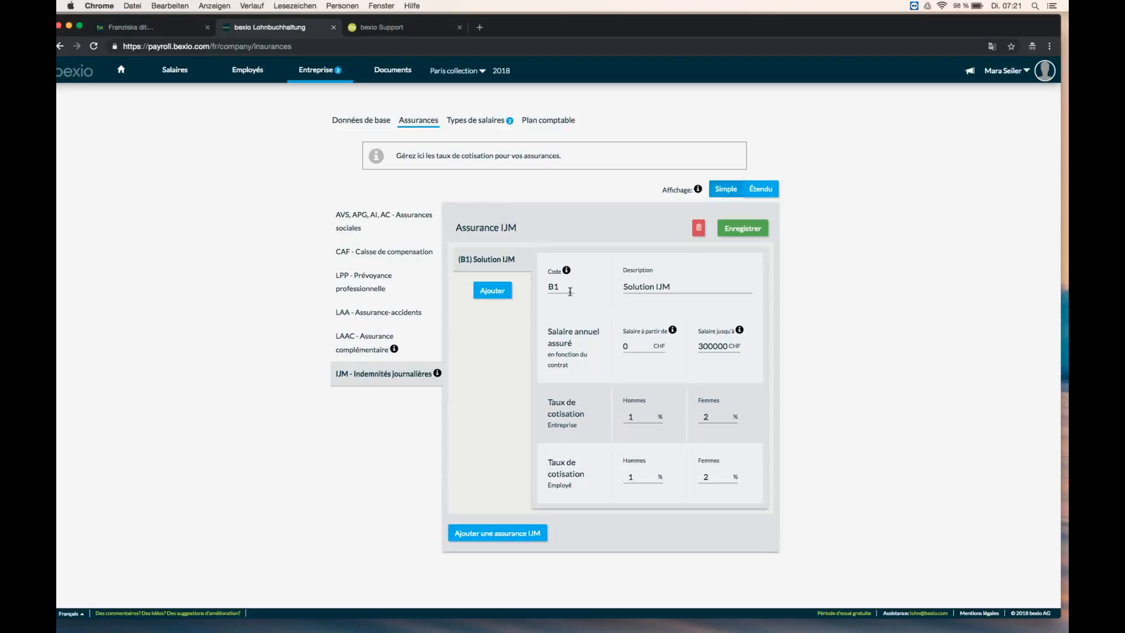
Step: Review the company's reference data in the base data, including the municipality number, IDE and visible years, and close the section
left_click(368, 123)
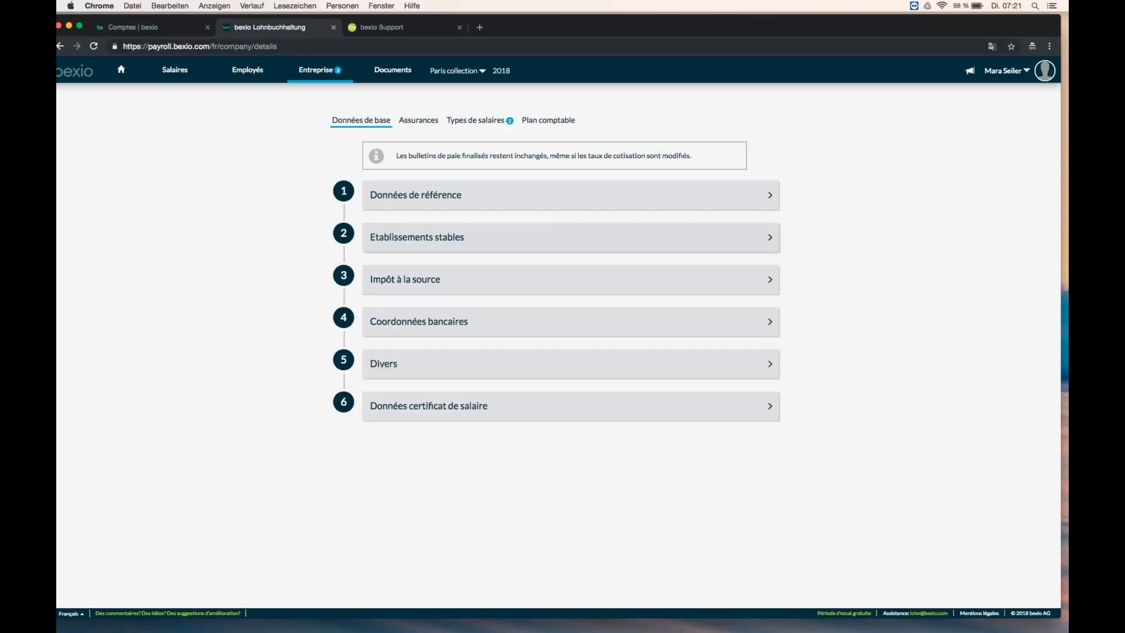
left_click(431, 197)
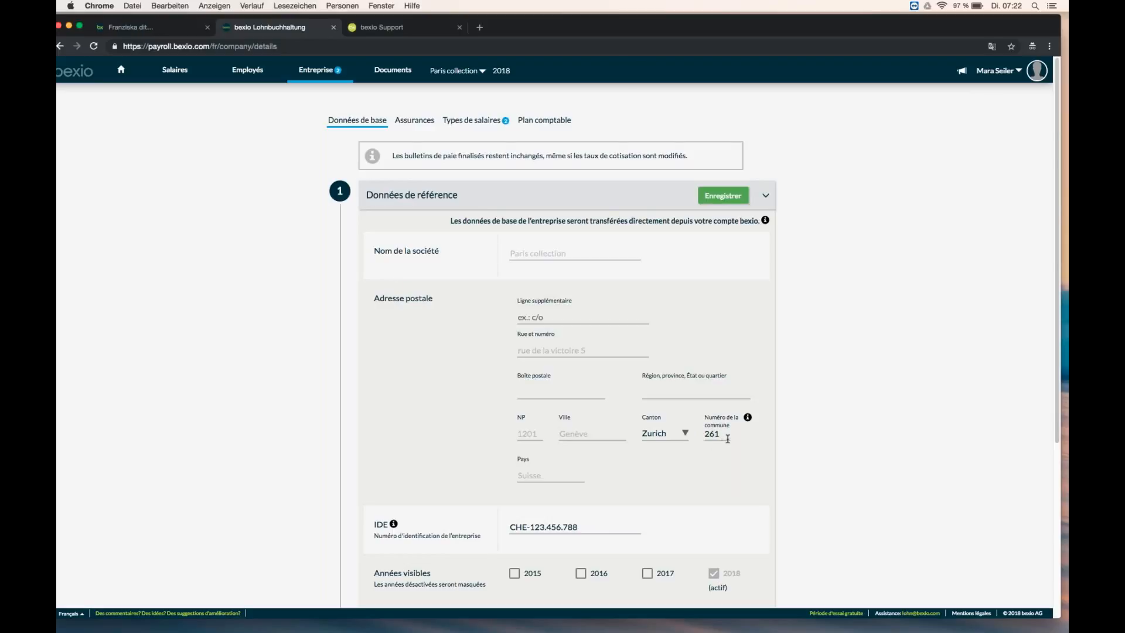
mouse_move(748, 421)
scroll(619, 524, "down", 1)
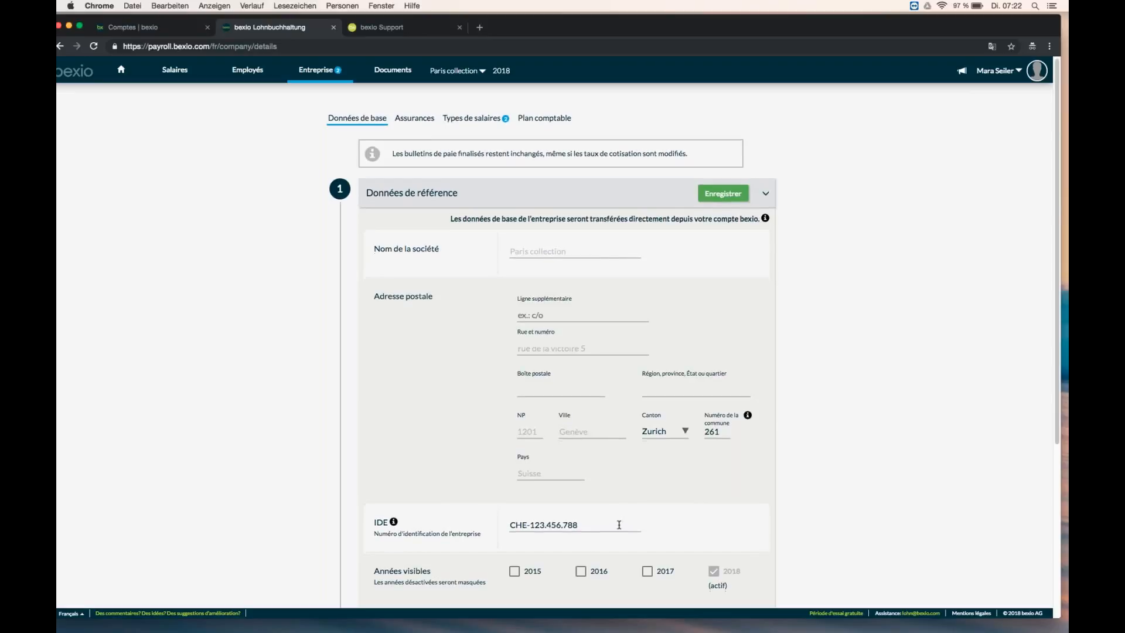
scroll(618, 523, "down", 2)
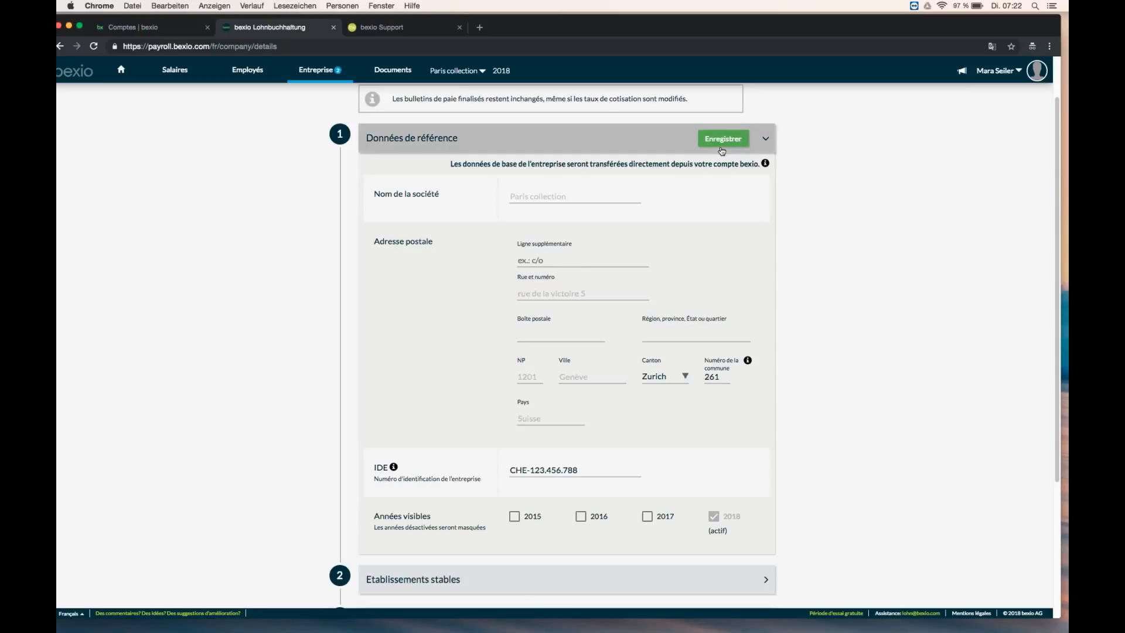
left_click(422, 141)
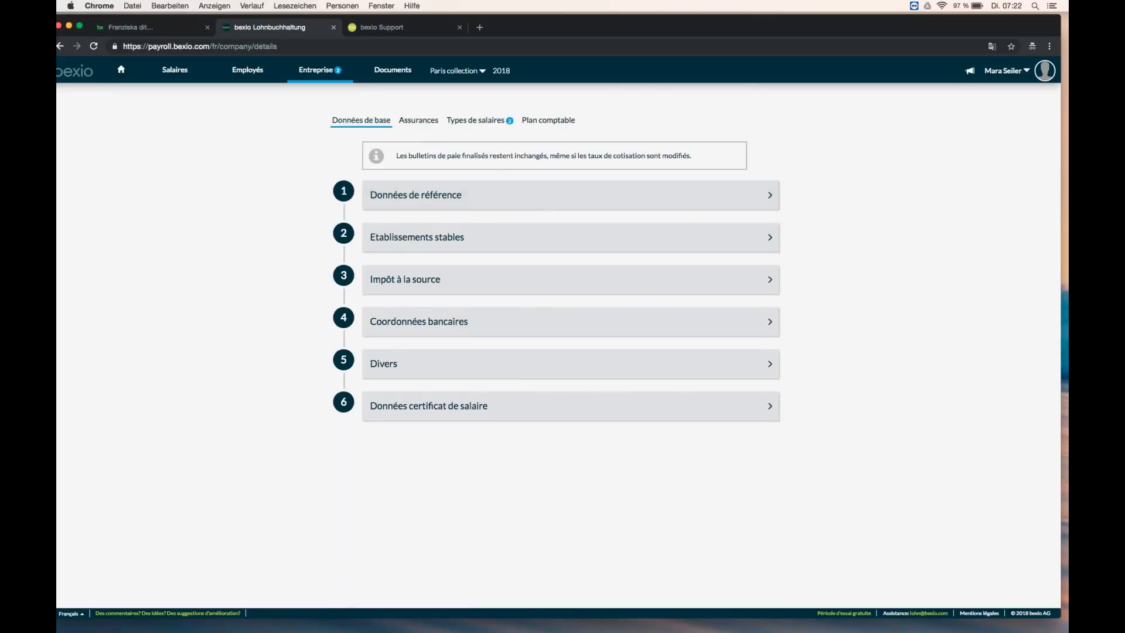
Step: Review the address and weekly hours entries of the "Siège social" and "Succursale" establishments, and close the section
left_click(424, 240)
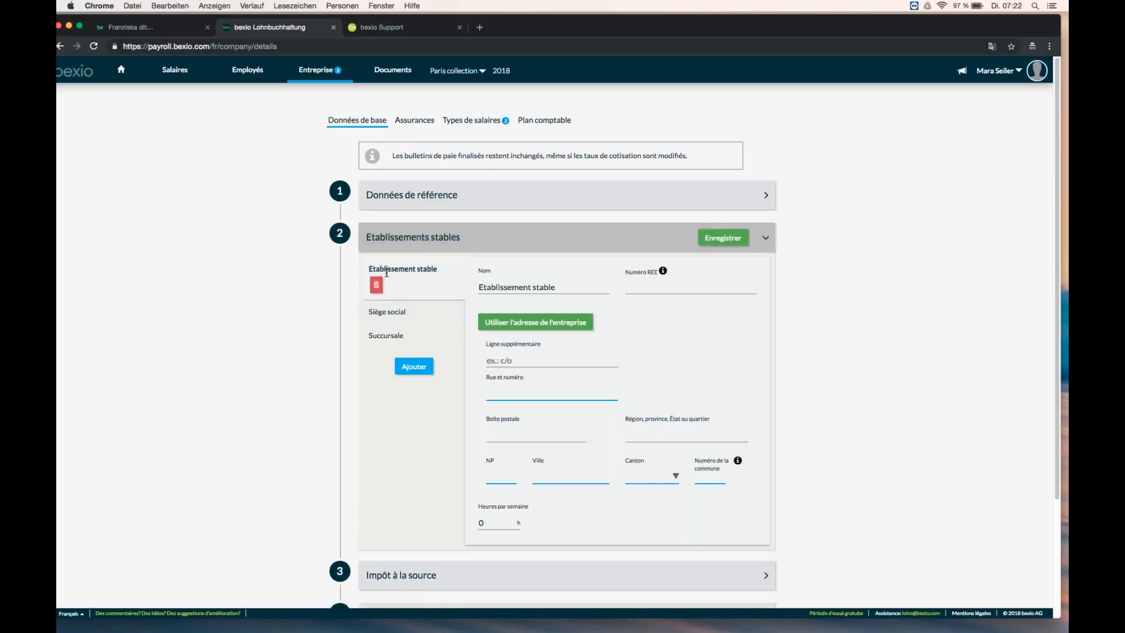
left_click(396, 313)
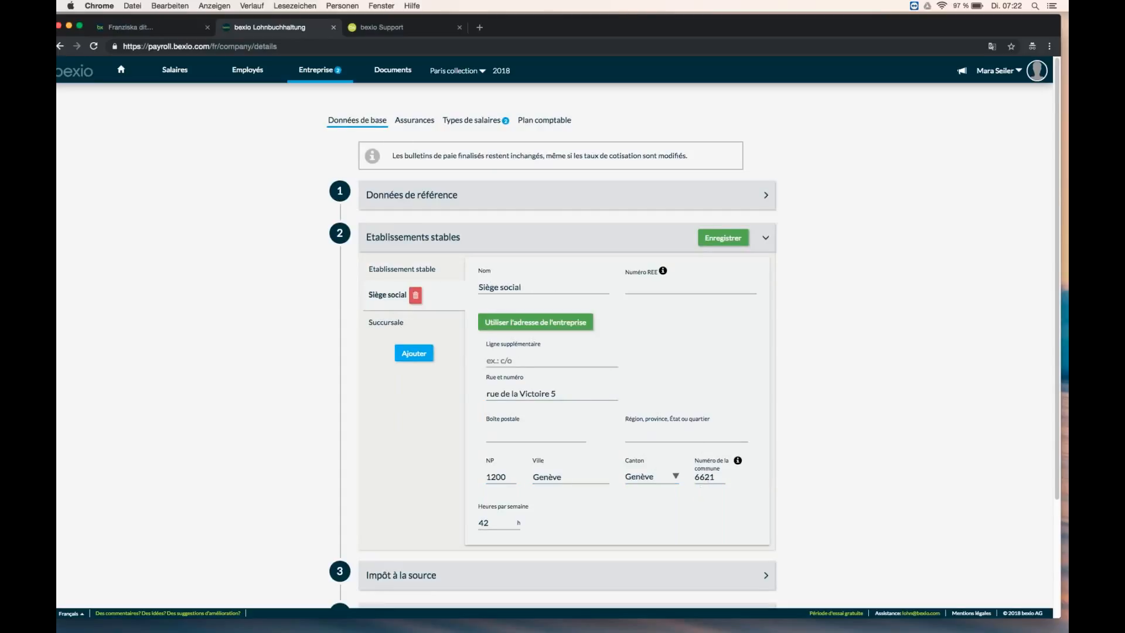
left_click(397, 328)
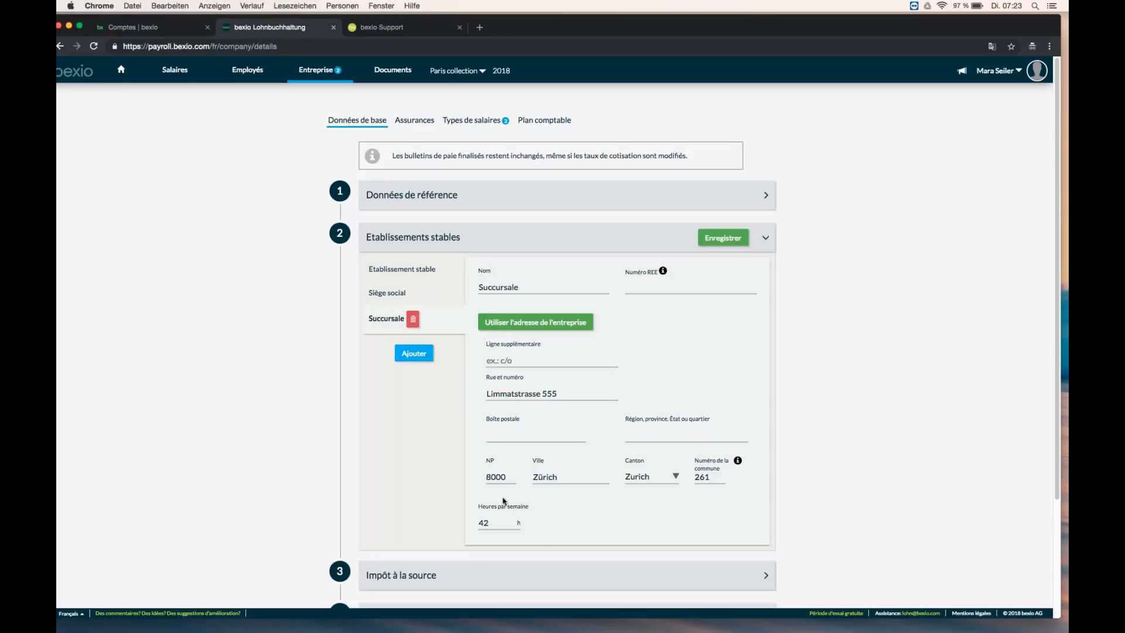
left_click(398, 295)
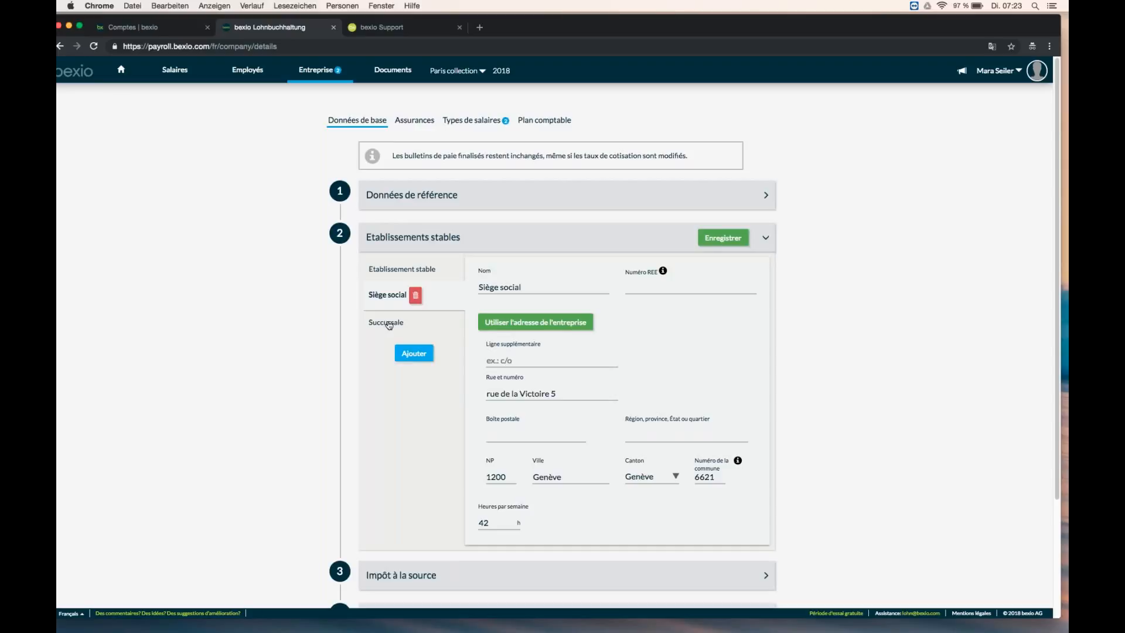
left_click(402, 240)
Step: Examine the withholding tax section's canton choices and accounting entity explanation without adding an entry, and close the section
left_click(407, 280)
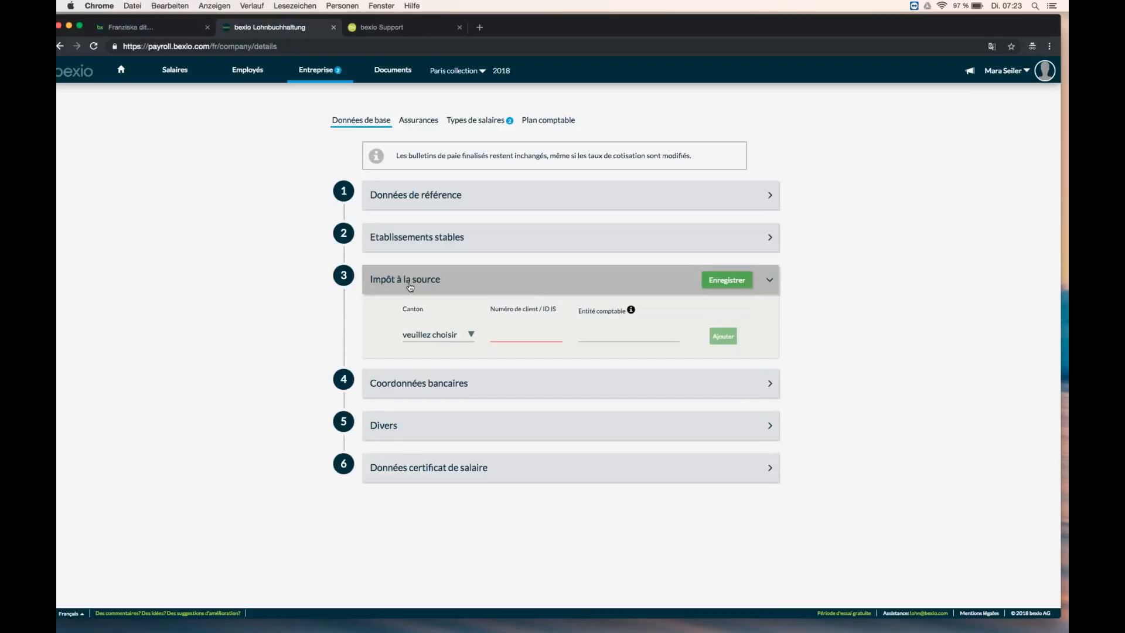
left_click(473, 338)
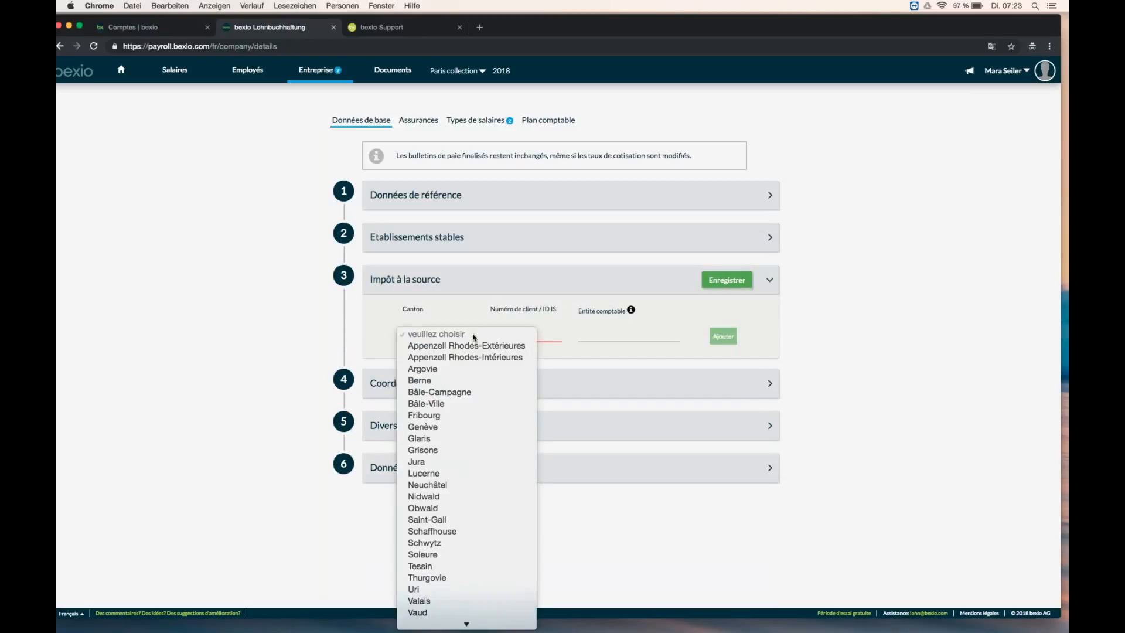
left_click(456, 320)
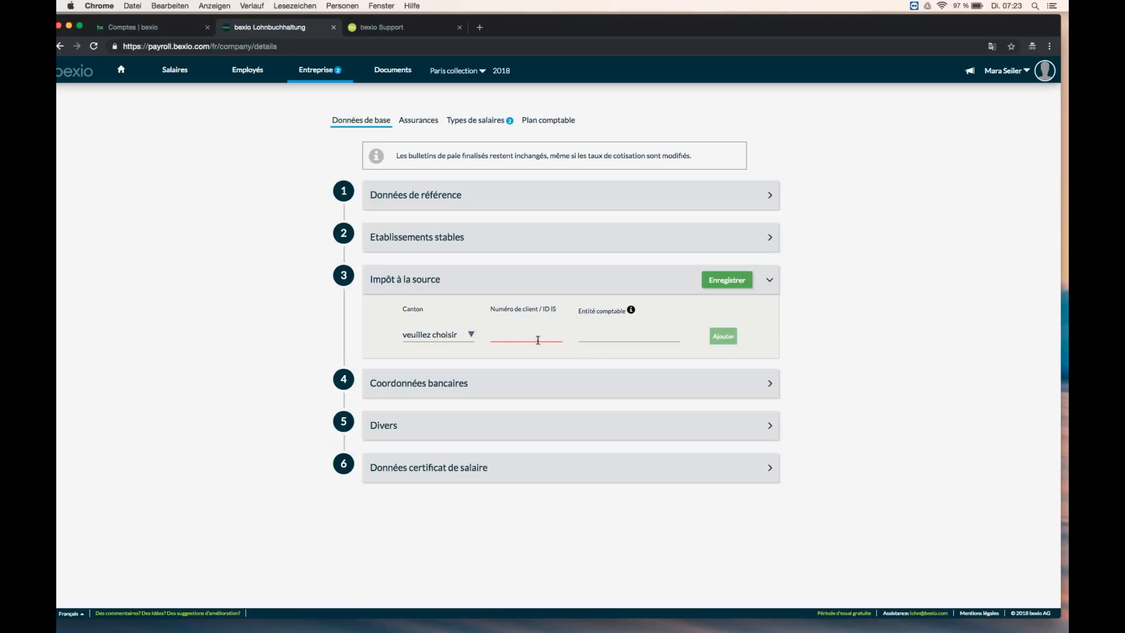
mouse_move(630, 311)
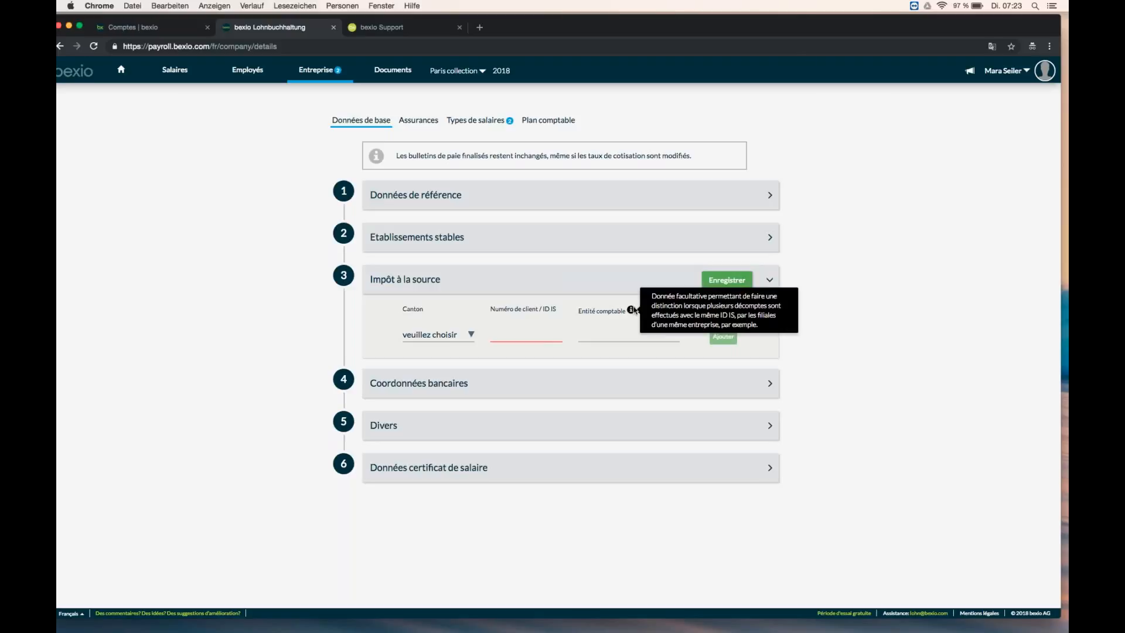
left_click(389, 279)
Step: Check the company's bank details in the base data, and open the "Divers" section
left_click(436, 322)
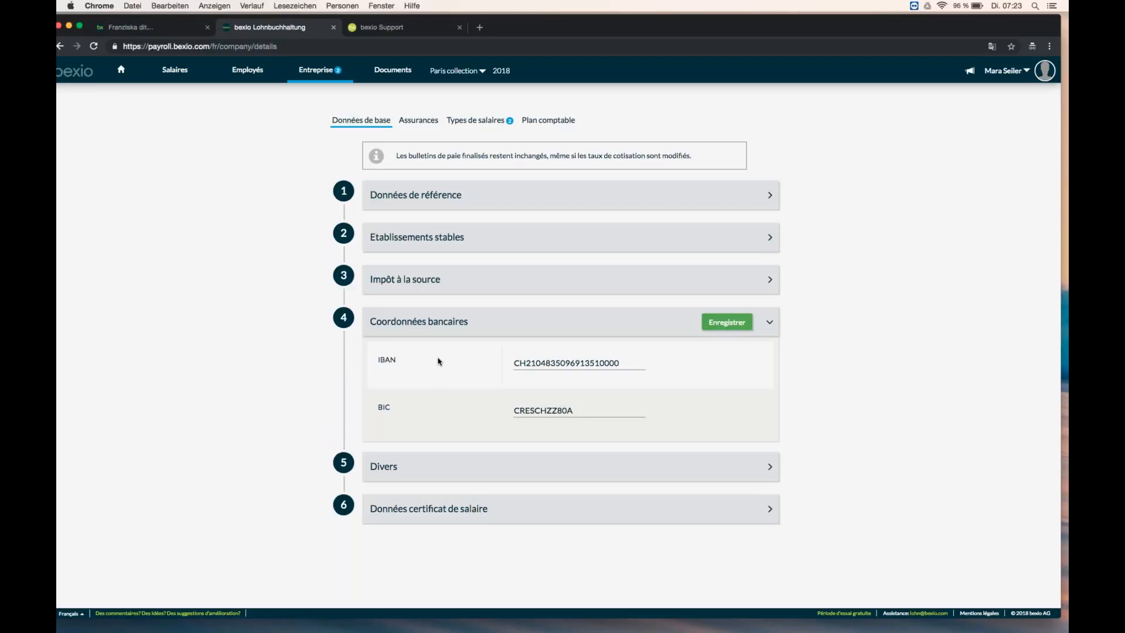
left_click(403, 327)
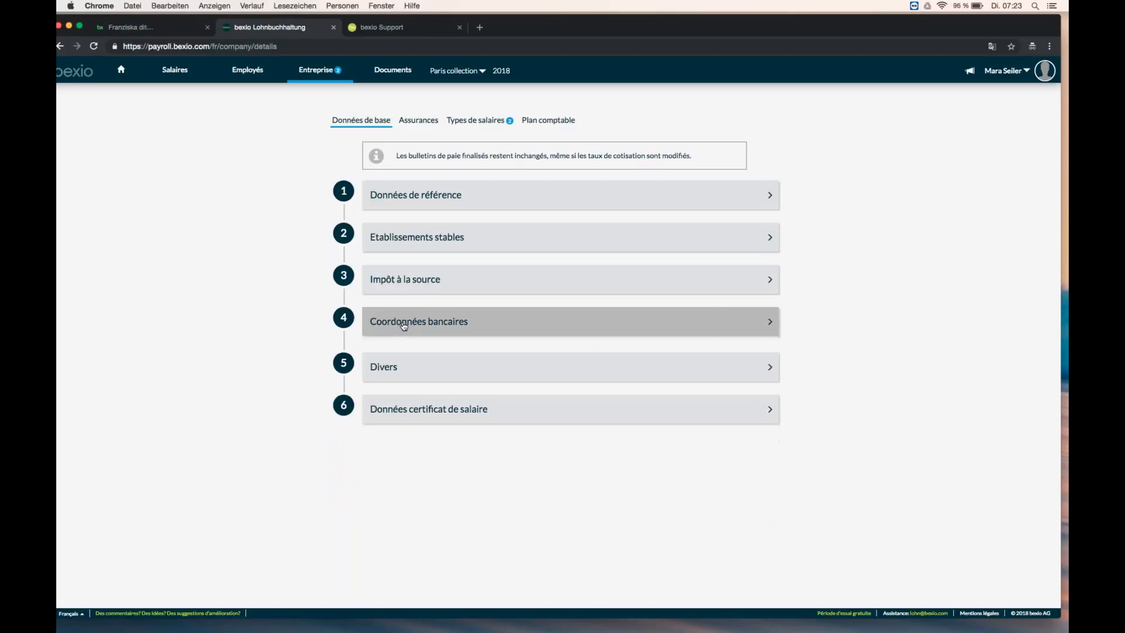
left_click(386, 366)
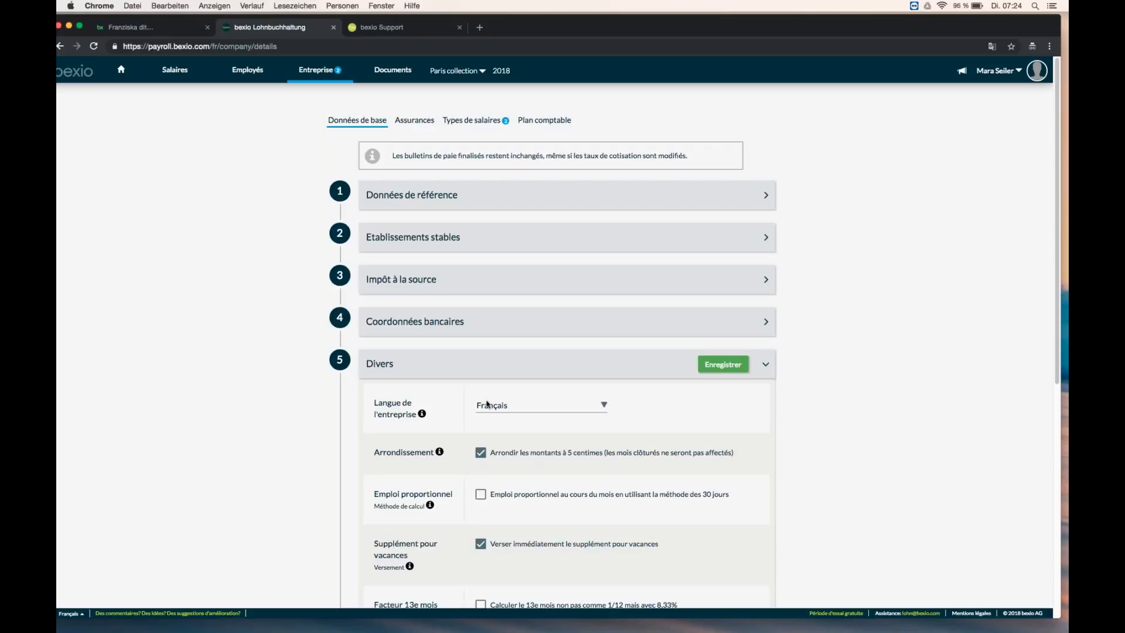
Step: Examine the company language, rounding, proportional employment, vacation supplement, 13th month and holiday pay settings in the "Divers" section
scroll(486, 402, "down", 1)
scroll(487, 410, "down", 2)
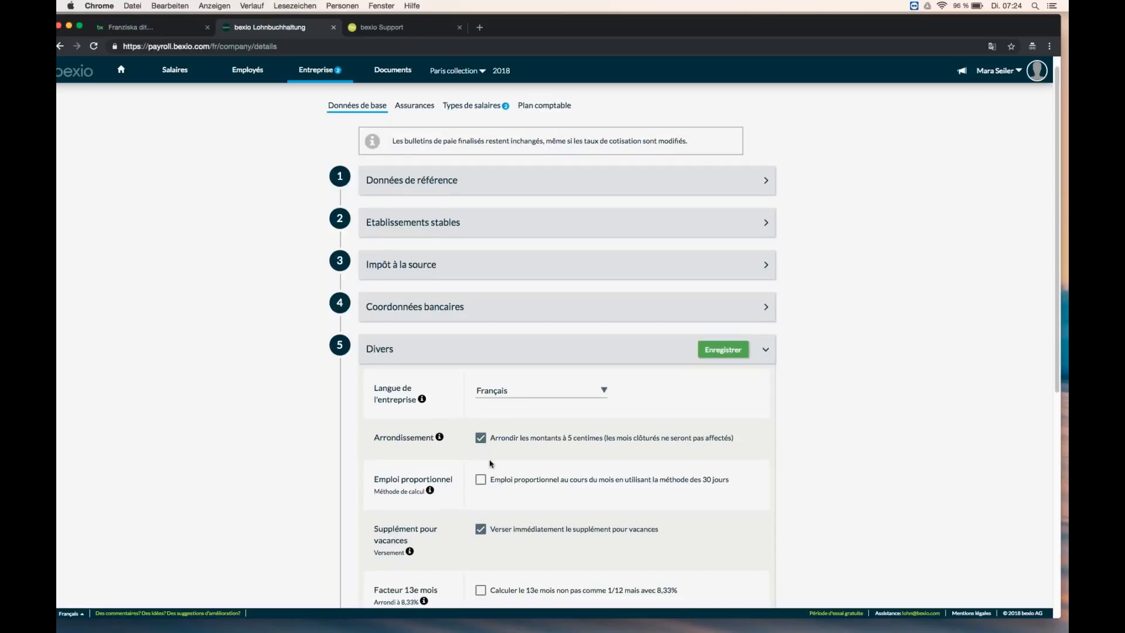
scroll(414, 527, "down", 1)
scroll(413, 527, "down", 2)
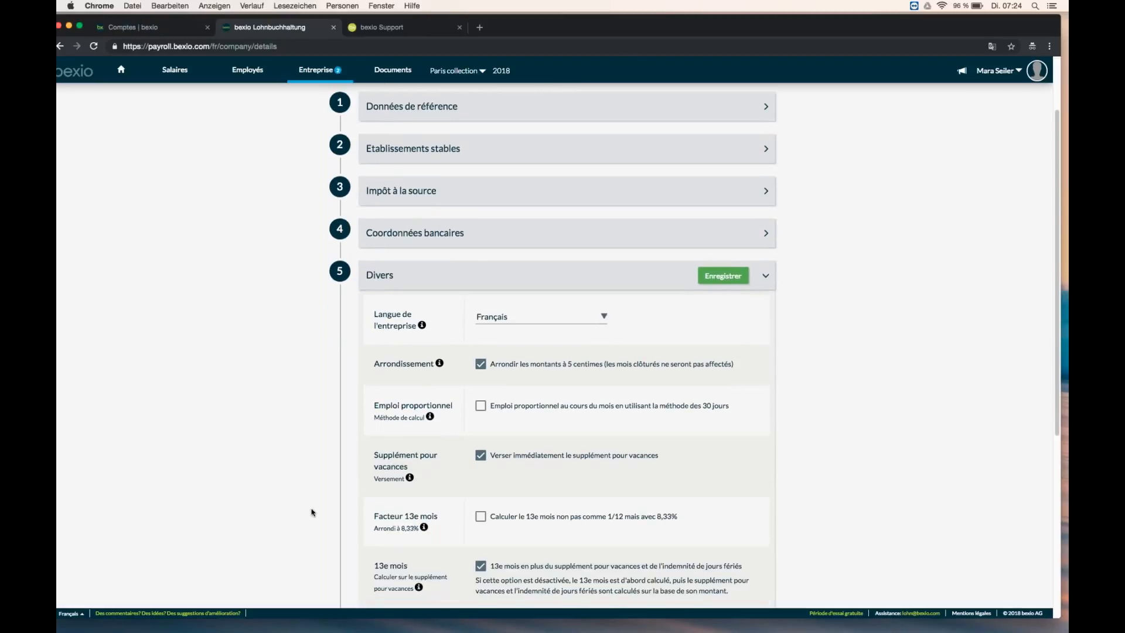
scroll(312, 513, "down", 2)
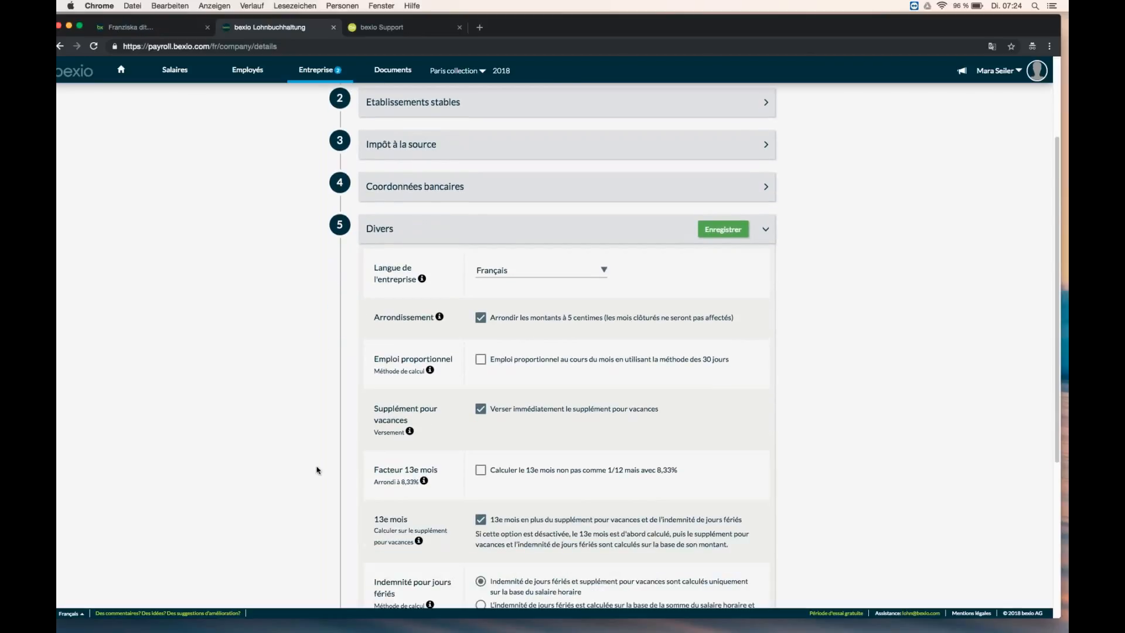
scroll(316, 470, "down", 3)
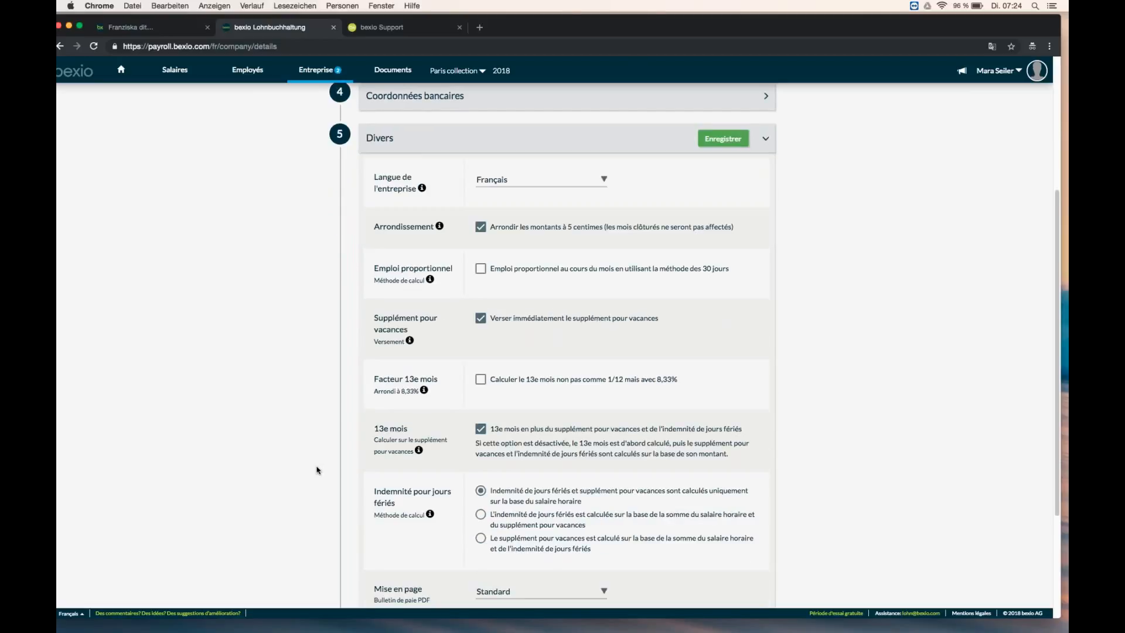
scroll(319, 467, "down", 1)
scroll(320, 464, "down", 1)
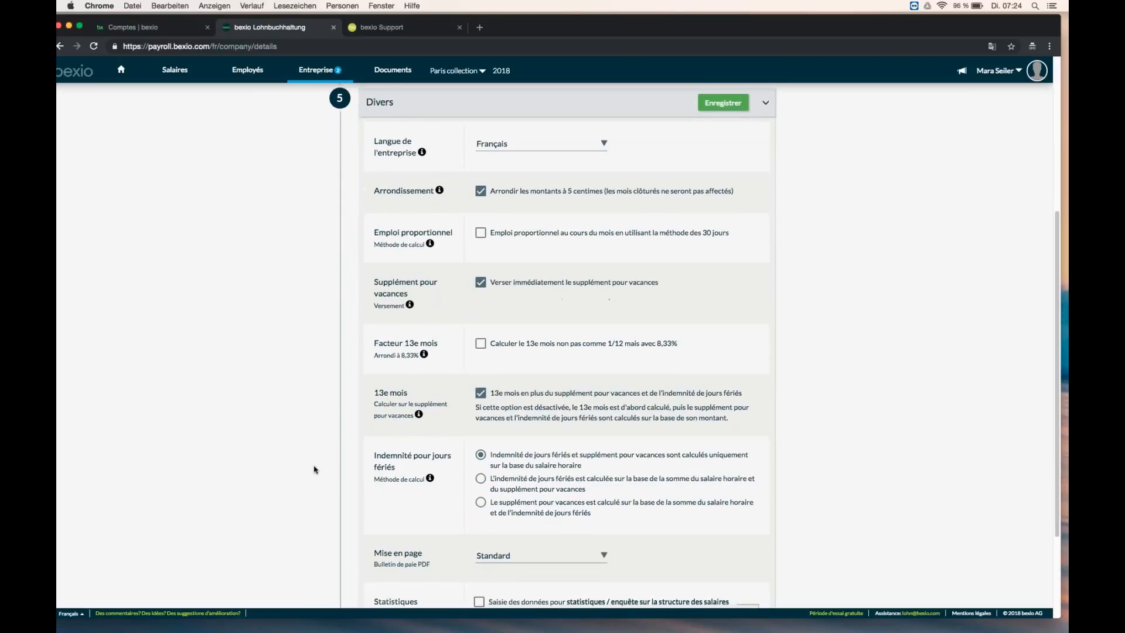
Step: Check the available payslip PDF layouts without changing the "Standard" choice, and close the "Divers" section
scroll(315, 469, "down", 3)
left_click(603, 481)
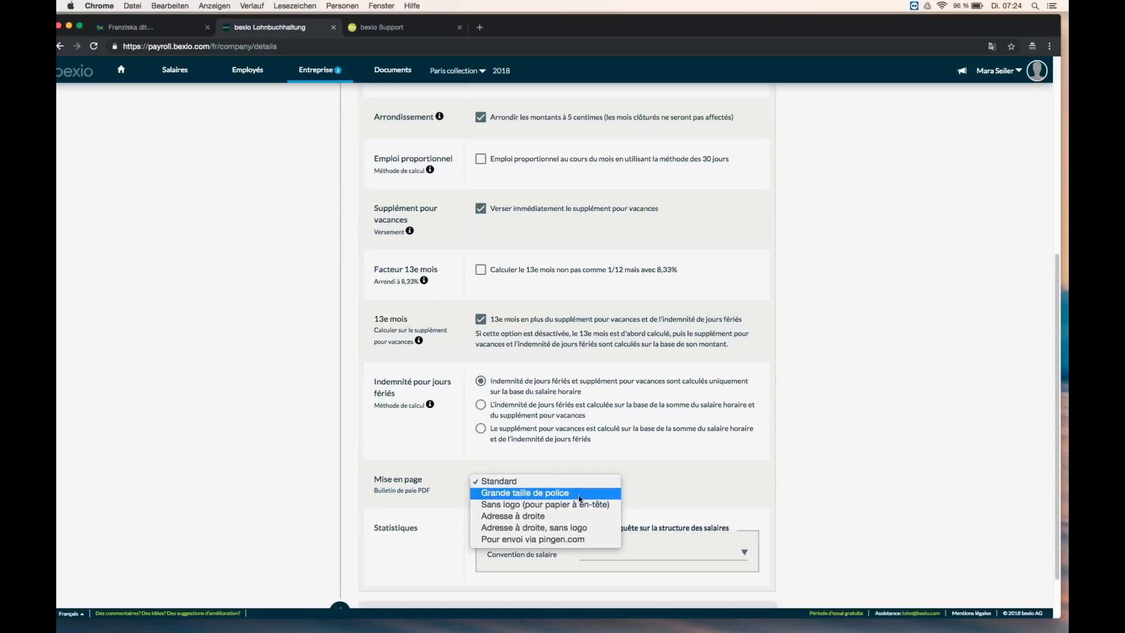
left_click(705, 482)
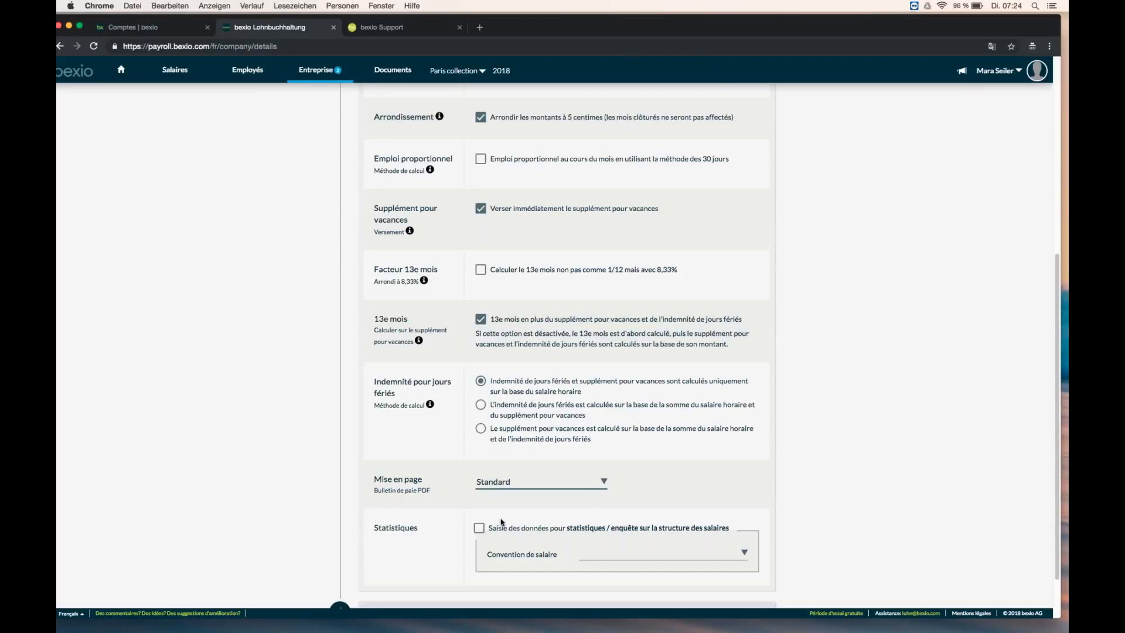
scroll(501, 521, "up", 1)
scroll(501, 522, "up", 5)
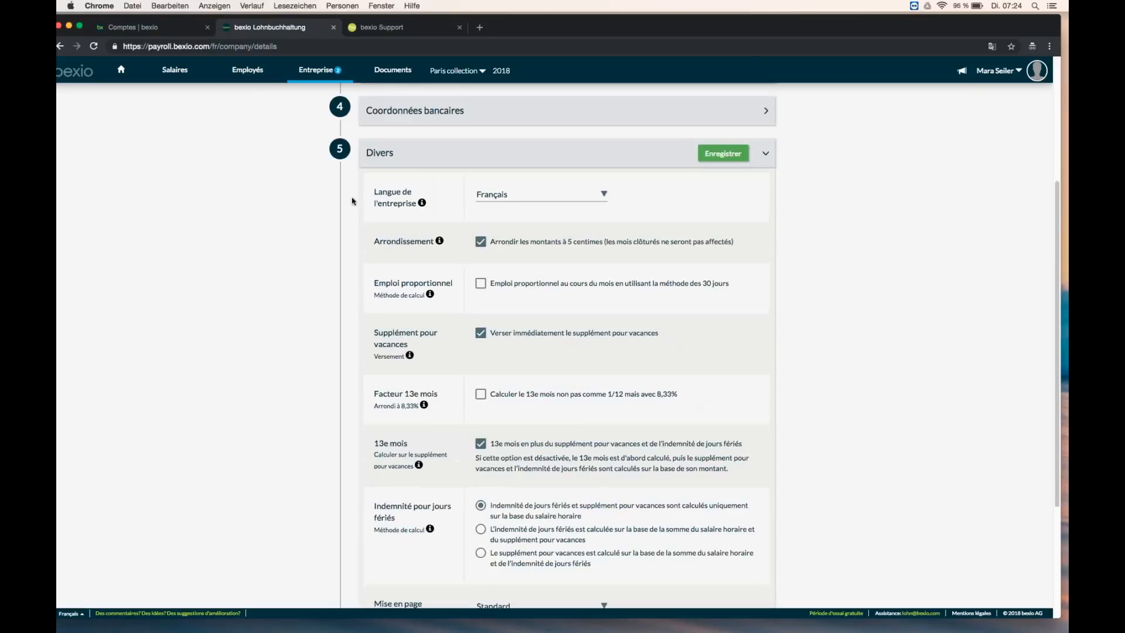
left_click(380, 155)
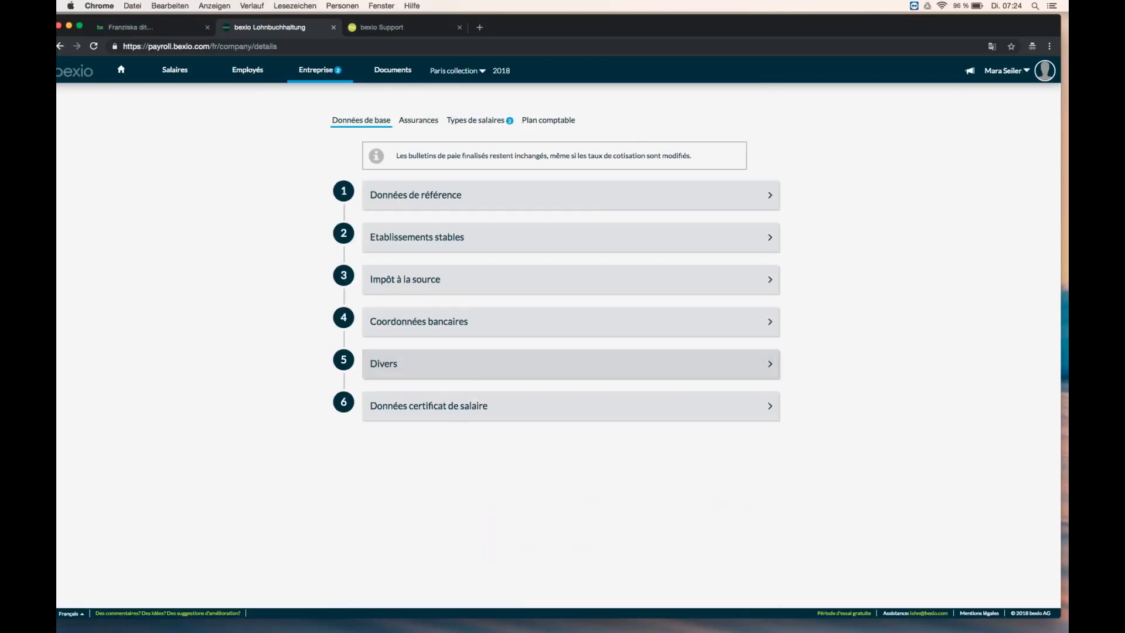
Step: Review the salary certificate data from meals, transport and company vehicle through to the payroll manager's details, and close the section
left_click(410, 408)
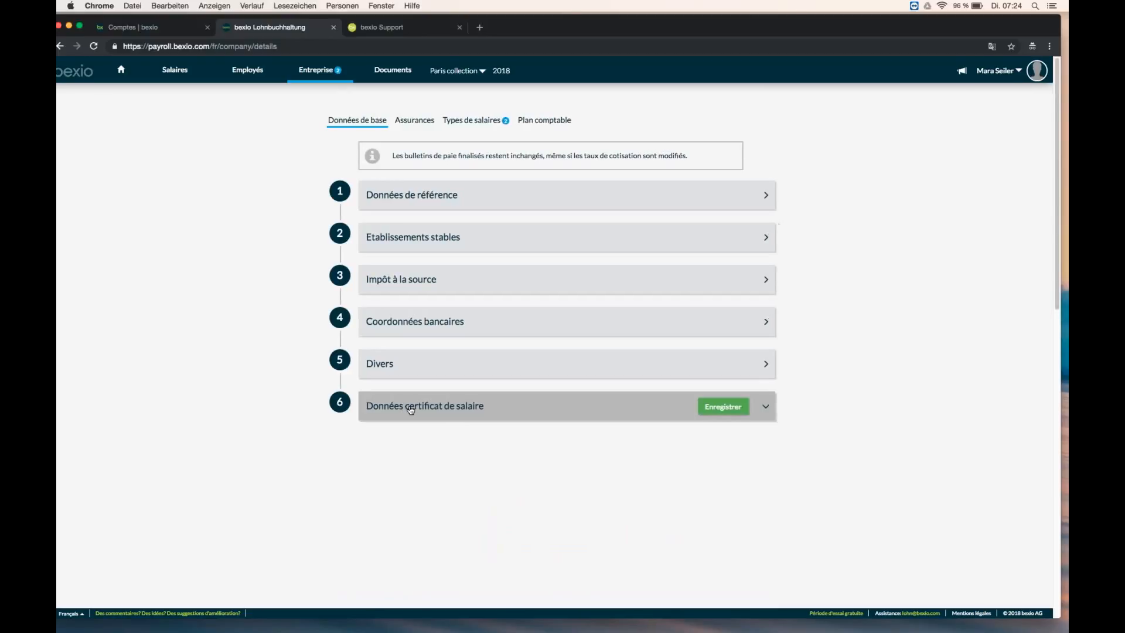
scroll(334, 437, "down", 1)
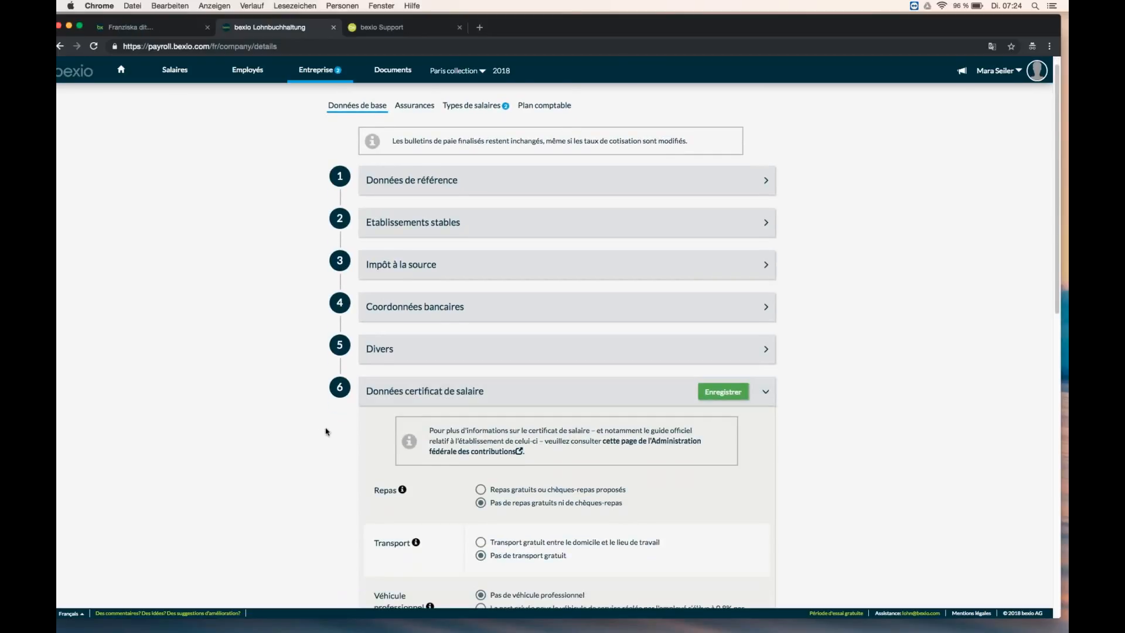
scroll(326, 432, "down", 1)
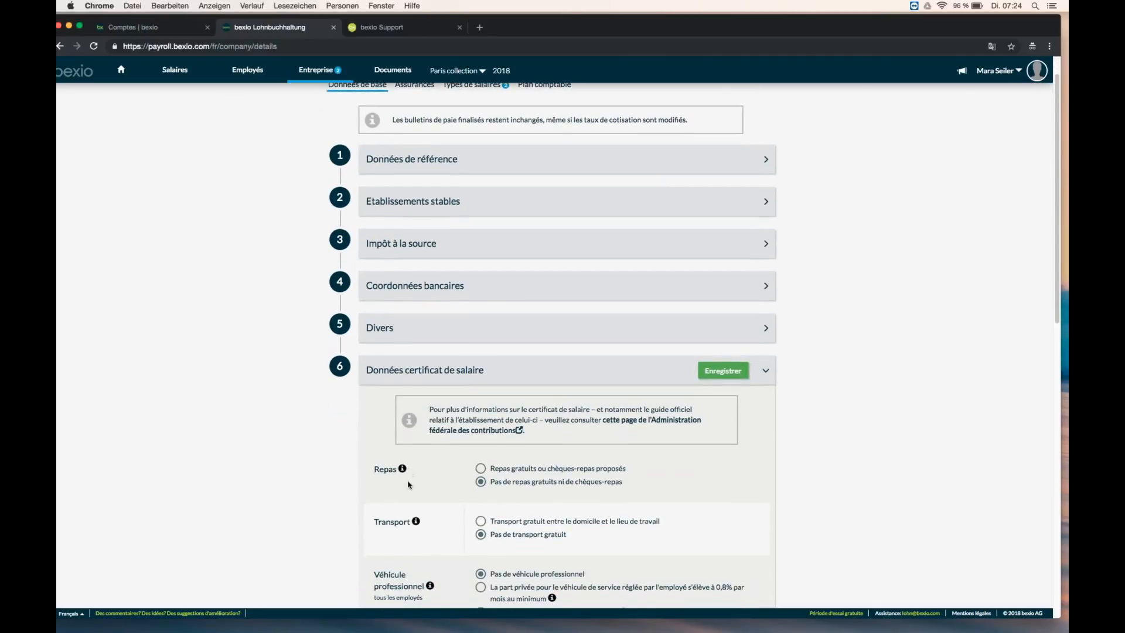
scroll(445, 467, "down", 1)
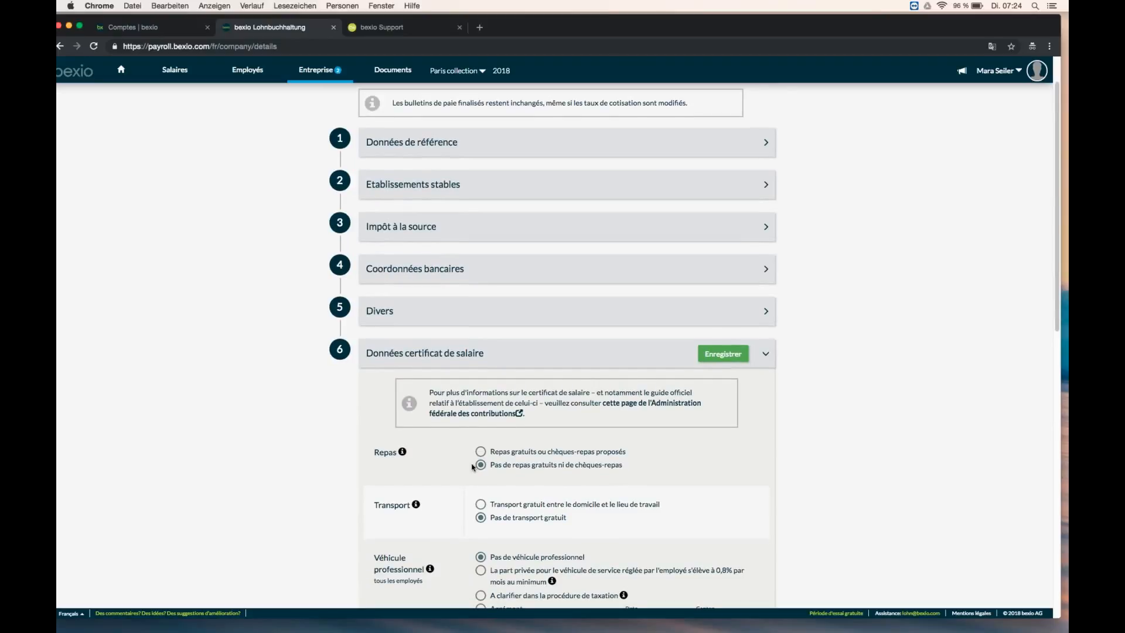
scroll(473, 467, "down", 5)
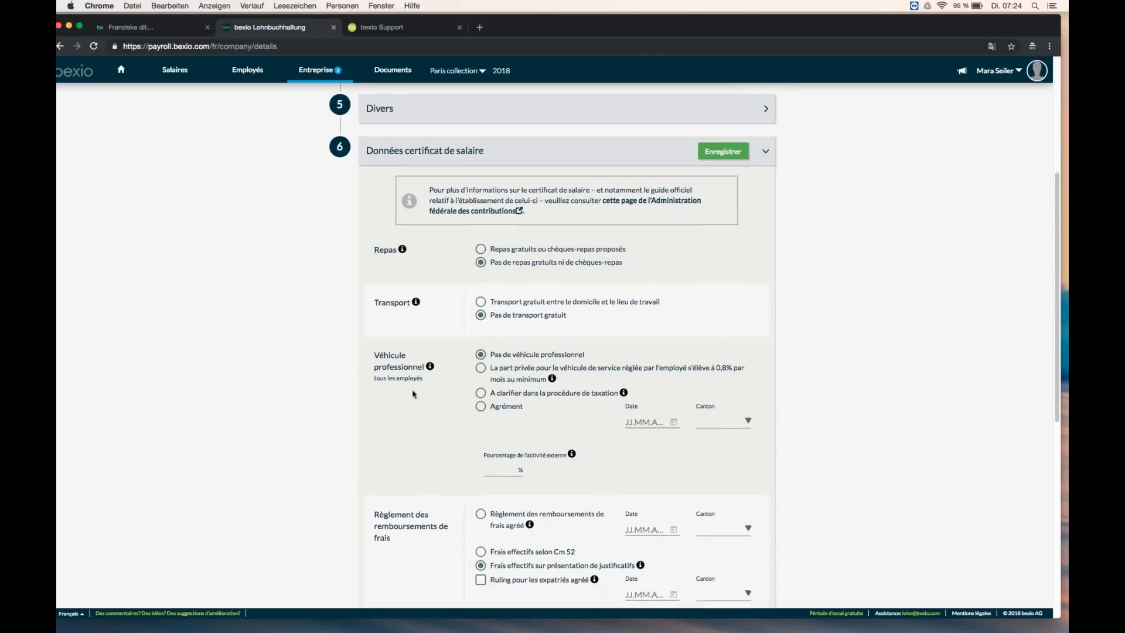
scroll(413, 394, "down", 7)
scroll(429, 383, "down", 2)
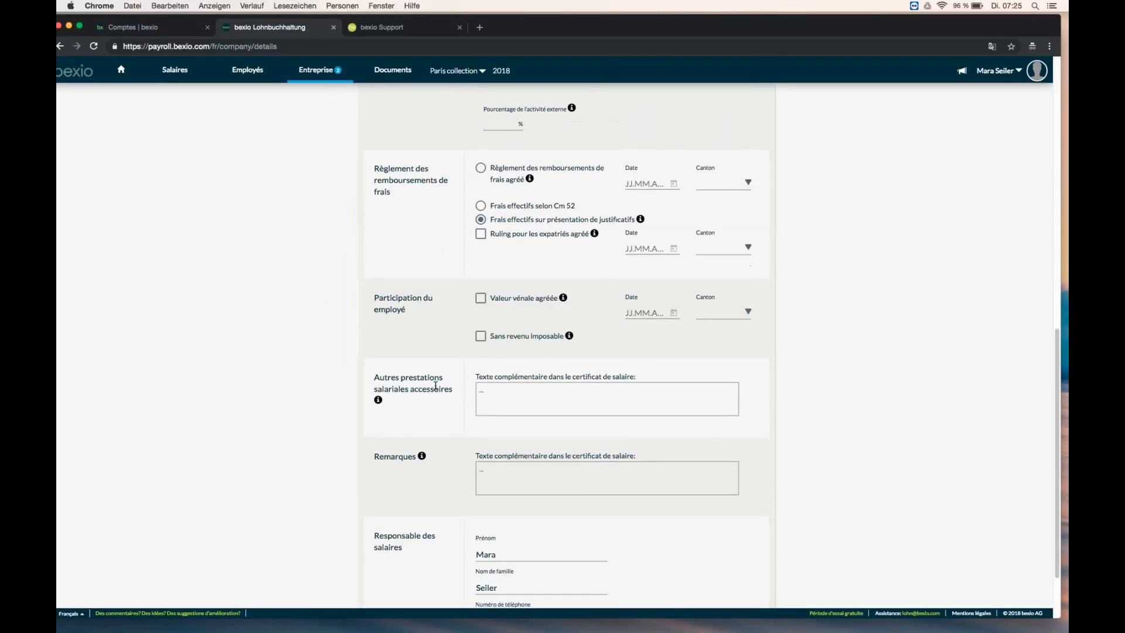
scroll(435, 385, "down", 2)
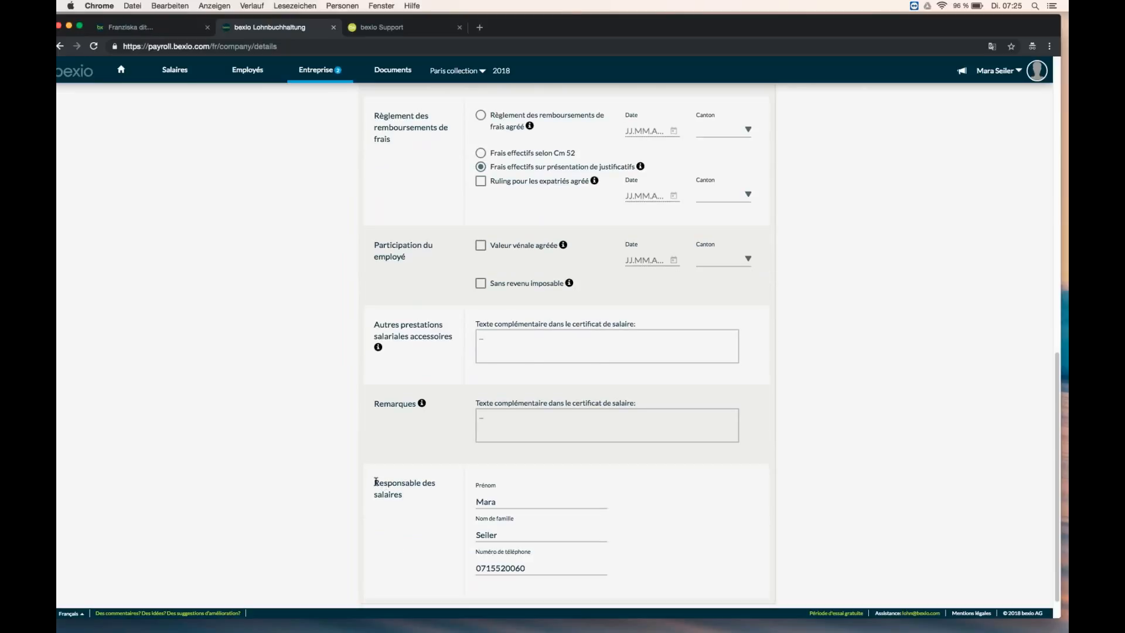
triple_click(375, 482)
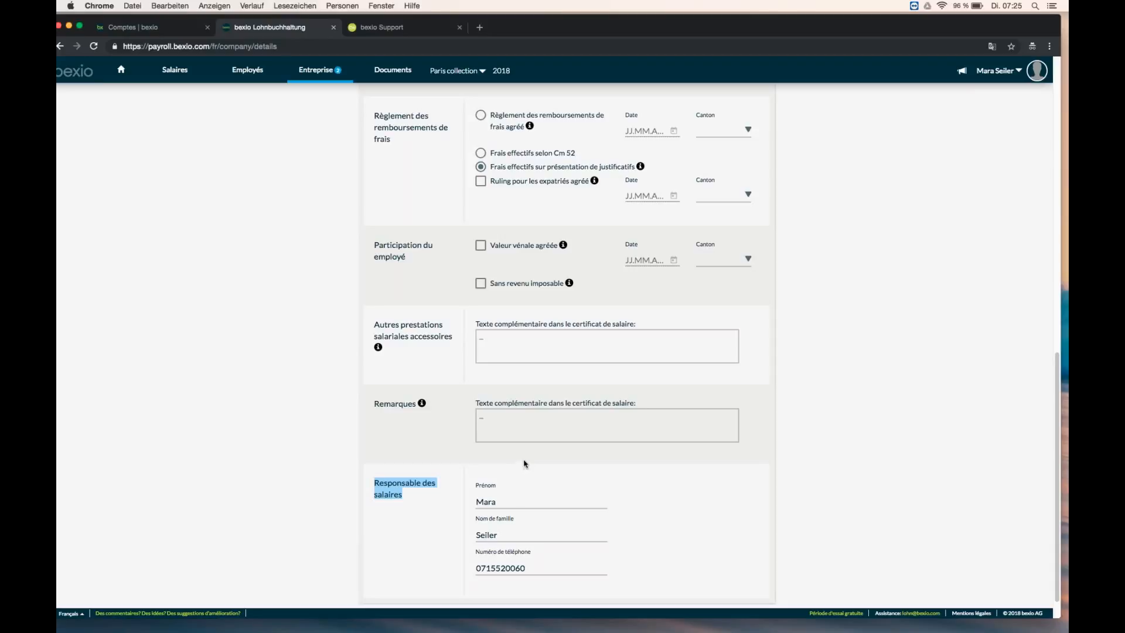
scroll(524, 463, "up", 1)
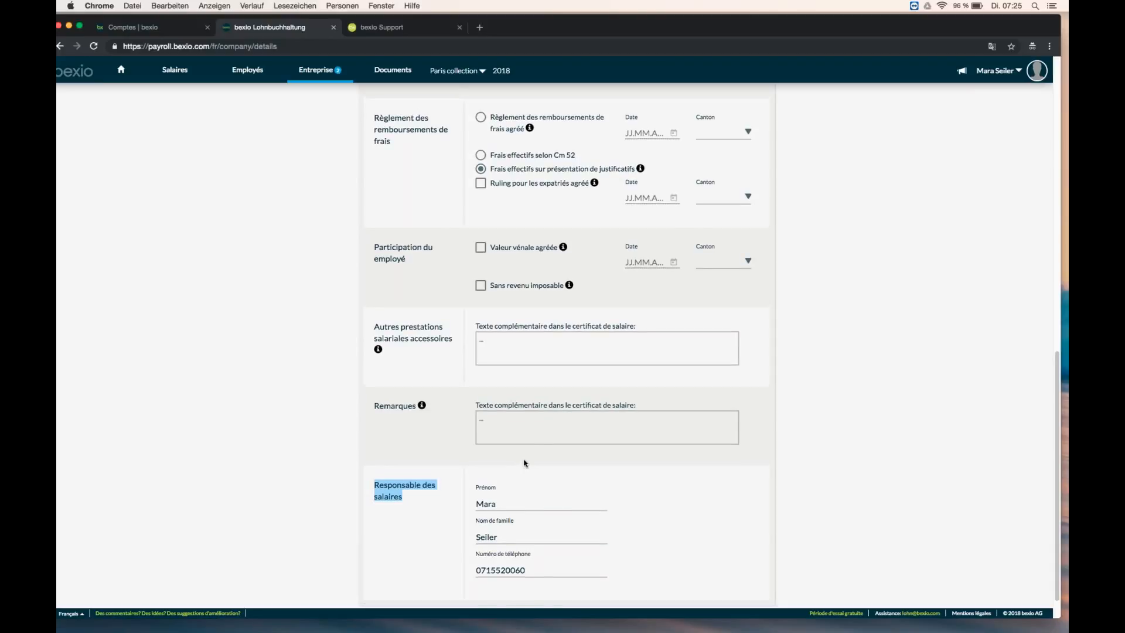
scroll(524, 463, "up", 15)
left_click(402, 403)
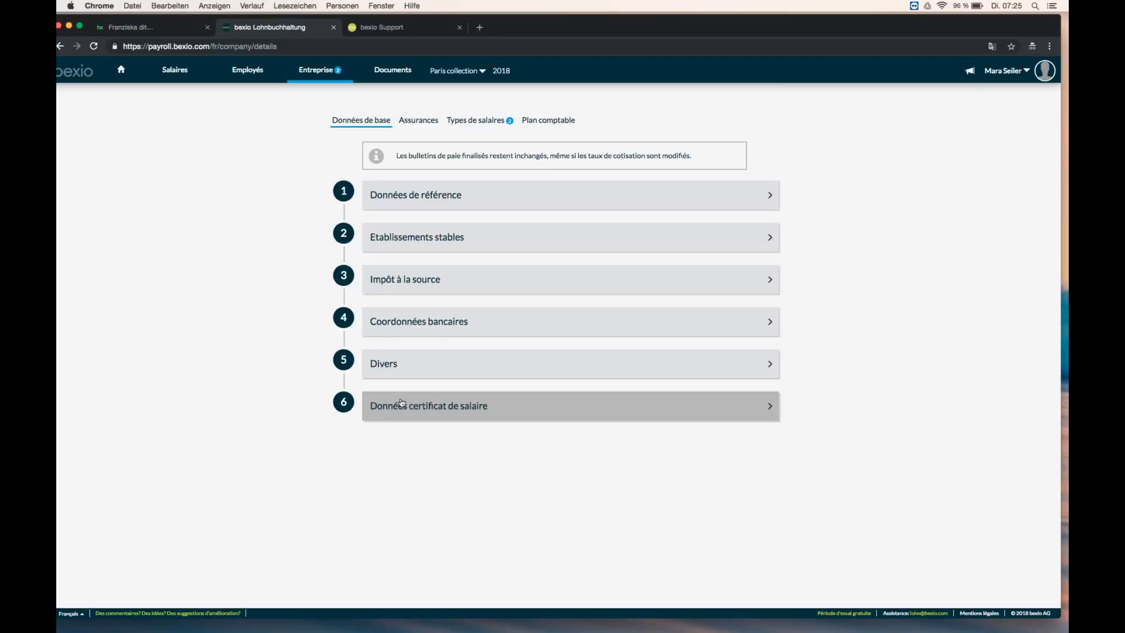
Step: Look through the company's inactive, total and deleted employee lists, and return to the active employees
left_click(249, 70)
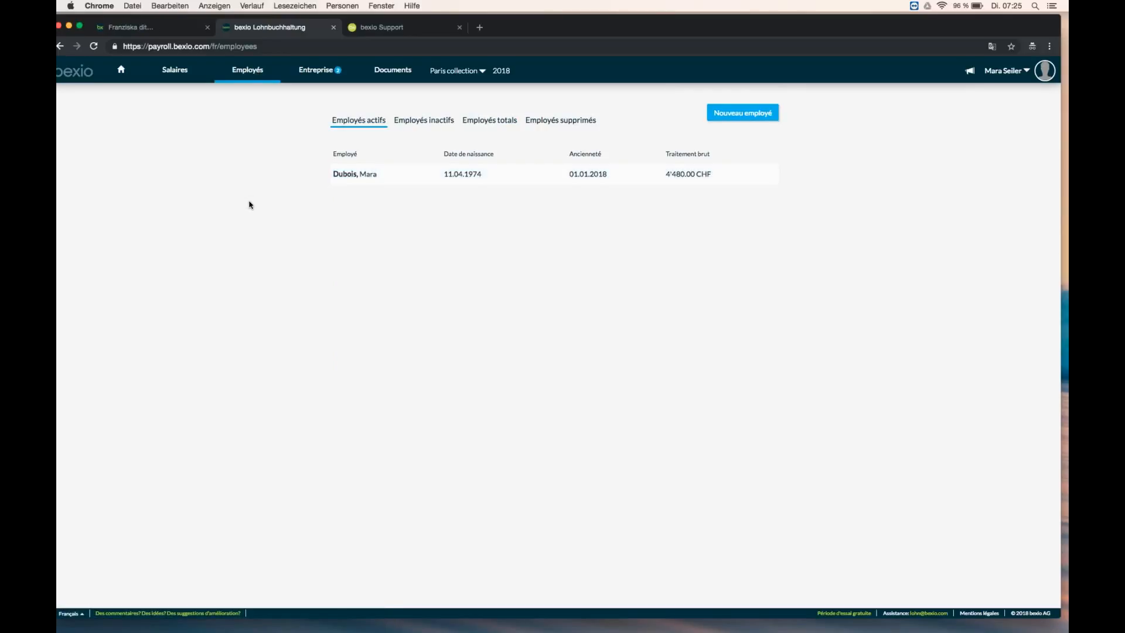
left_click(430, 125)
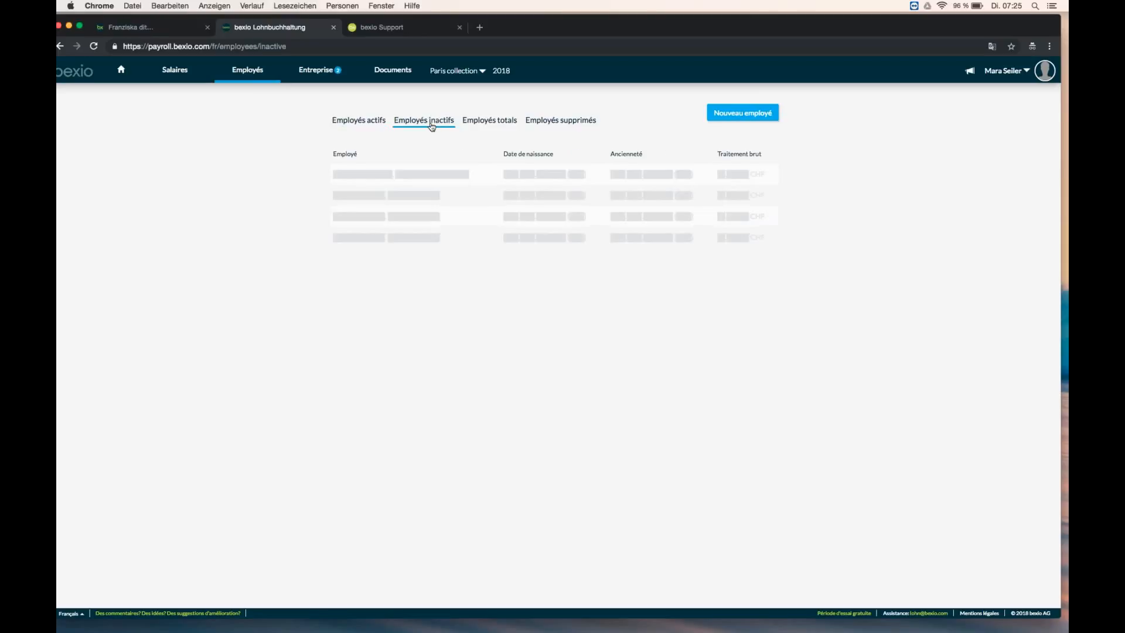
left_click(482, 124)
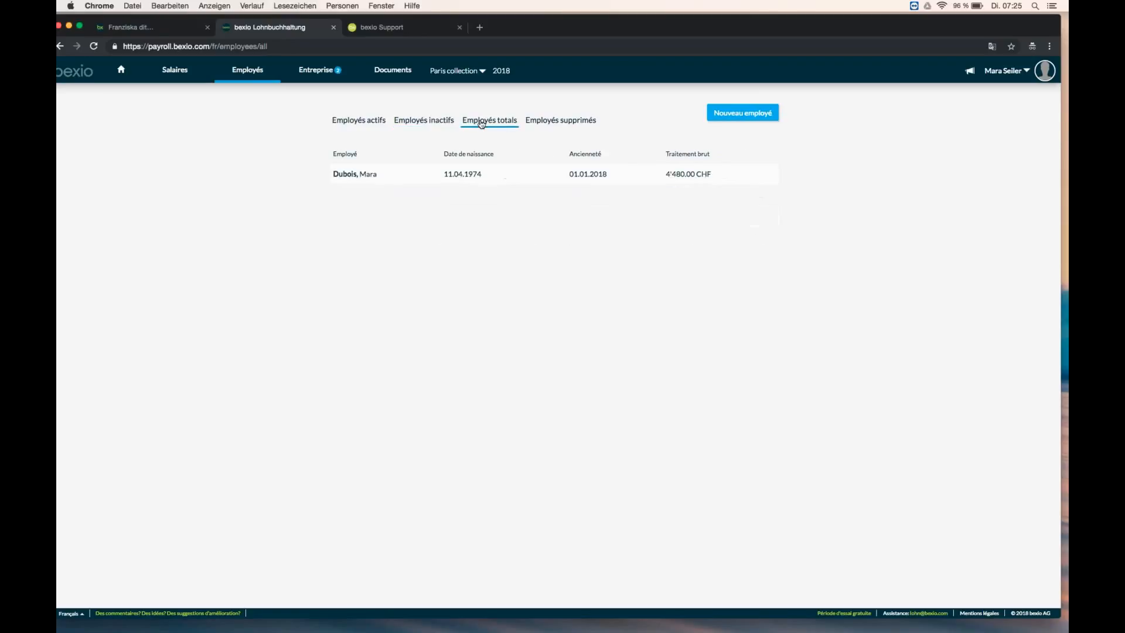
left_click(560, 122)
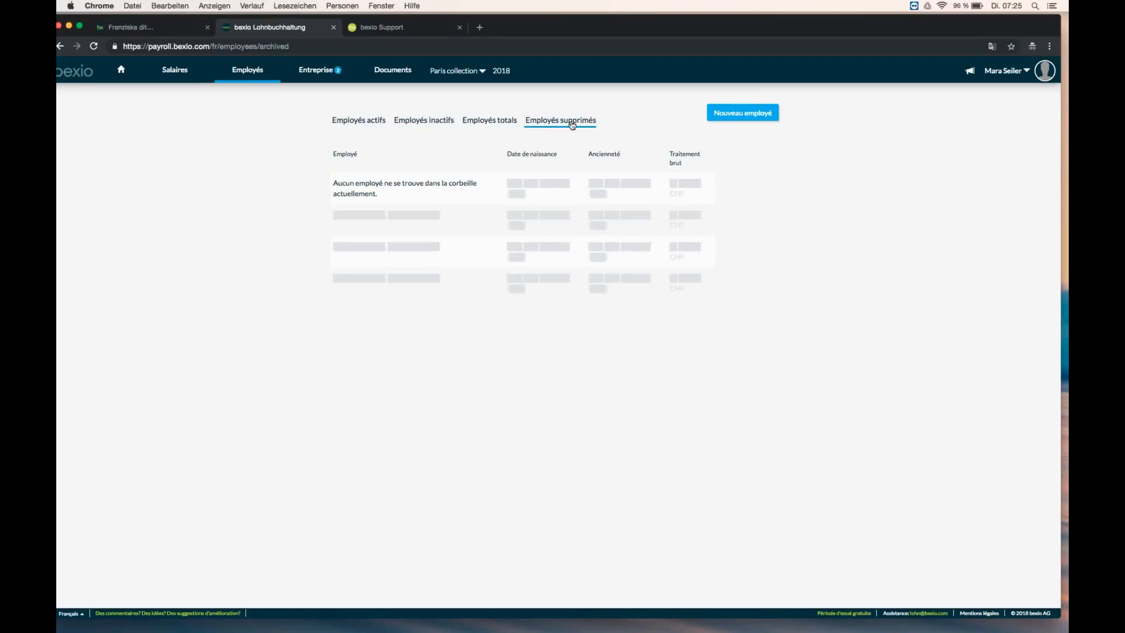
left_click(368, 123)
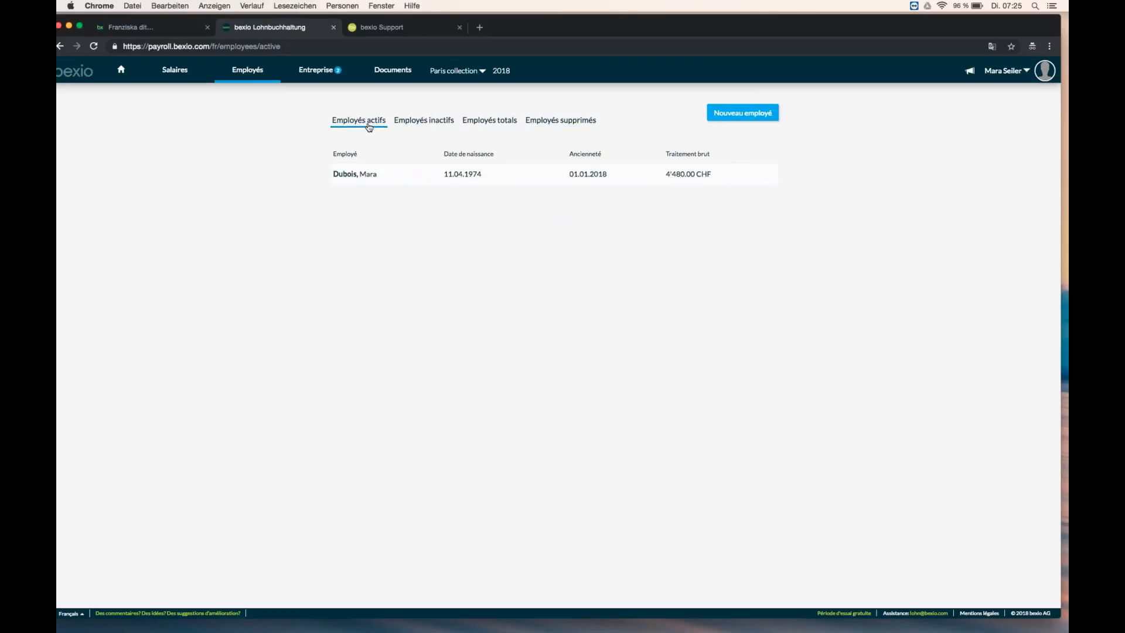
Step: Open the active employee's record and review the personal data and the child's allocation type and amount
left_click(360, 175)
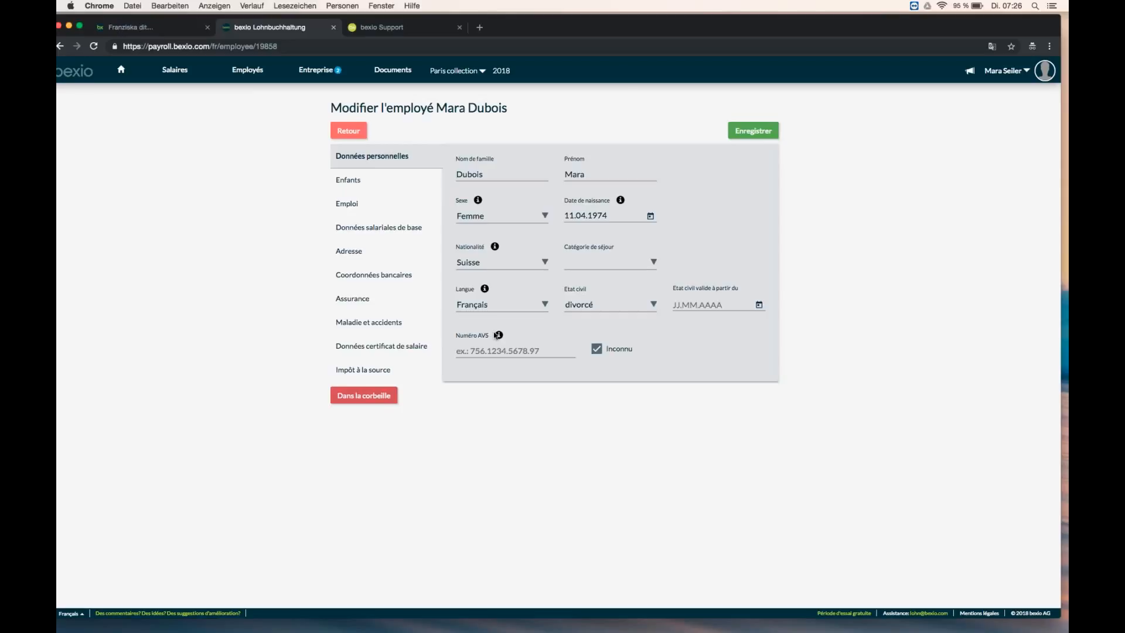
mouse_move(499, 335)
left_click(362, 183)
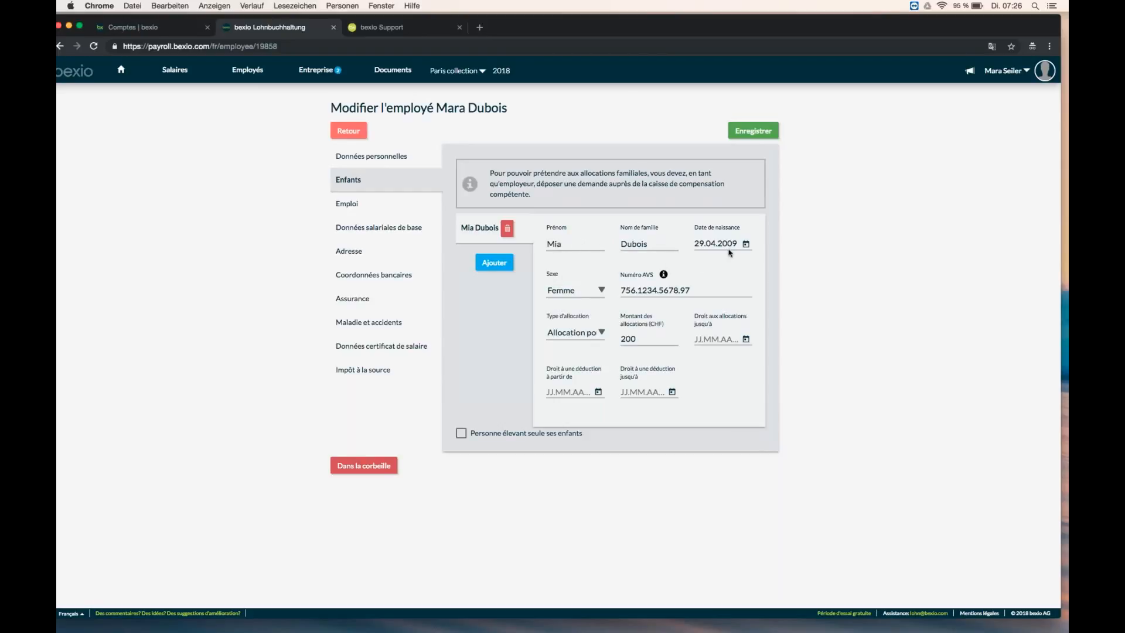
left_click(601, 334)
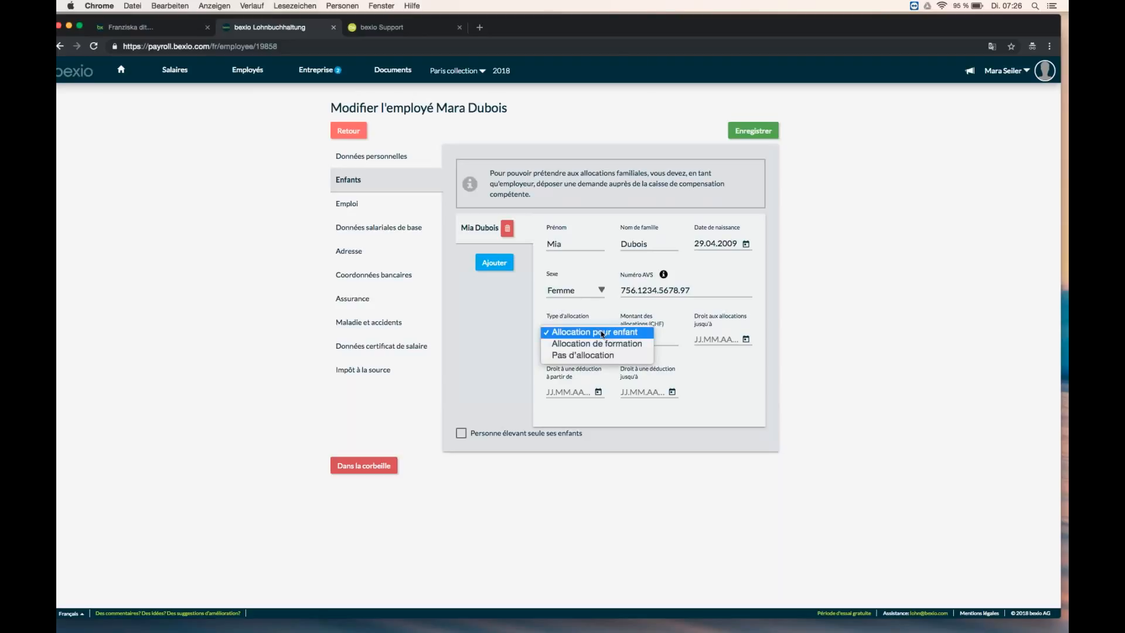
left_click(601, 332)
left_click(599, 334)
left_click(653, 339)
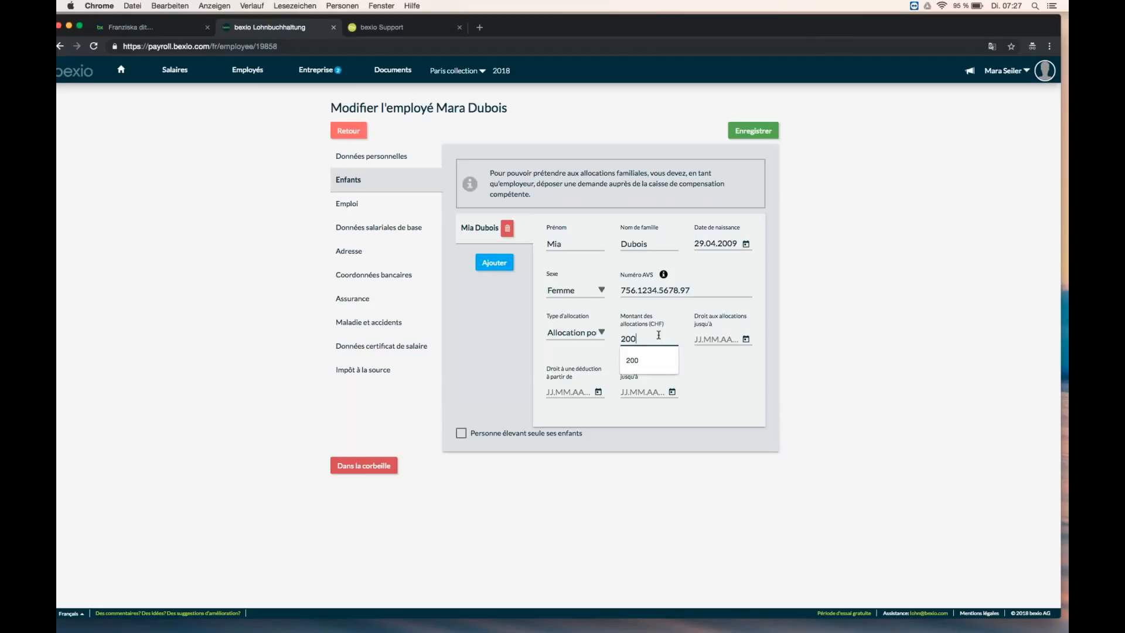
Step: Check the entry date and degree of occupation in the employee's employment data
left_click(348, 205)
left_click(348, 205)
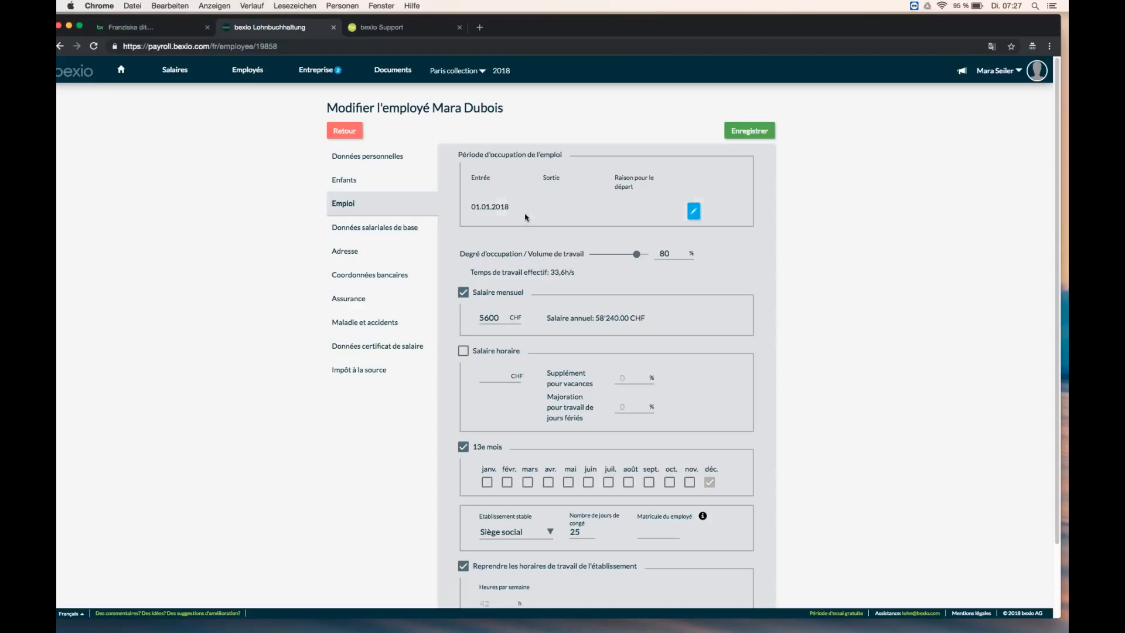
left_click_drag(472, 207, 513, 210)
mouse_move(636, 256)
left_mouse_down()
mouse_move(625, 260)
mouse_move(637, 260)
left_mouse_up()
Step: Try an hourly wage of 20 CHF with a 1.2% vacation supplement for the employee, and disable the hourly wage again
left_click(463, 352)
left_click(498, 378)
type("20")
left_click(497, 398)
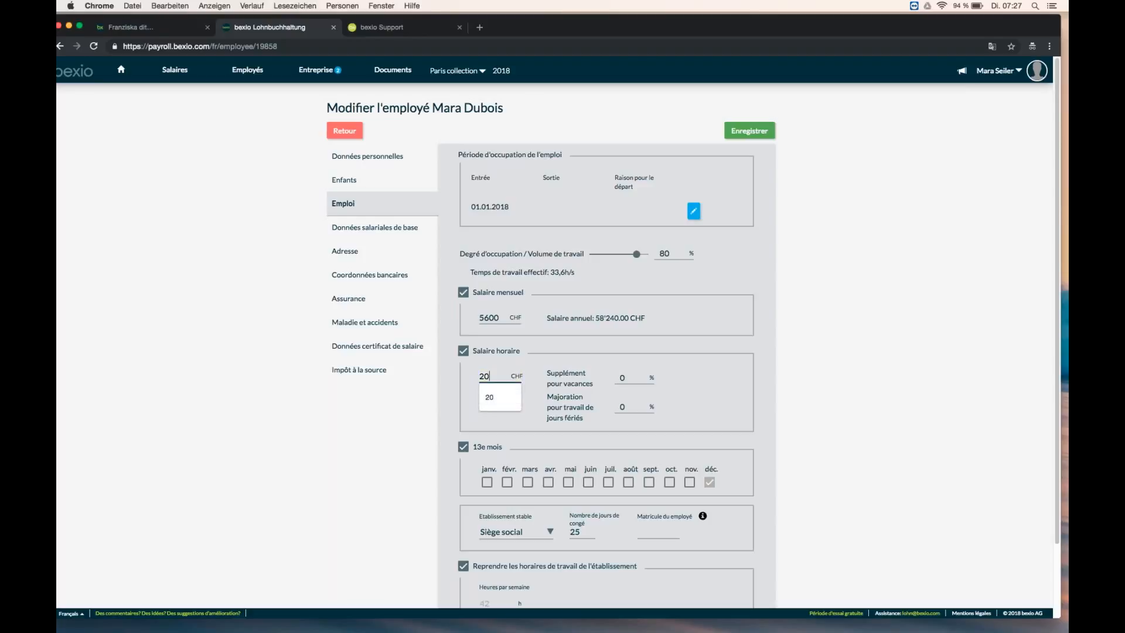
left_click(623, 379)
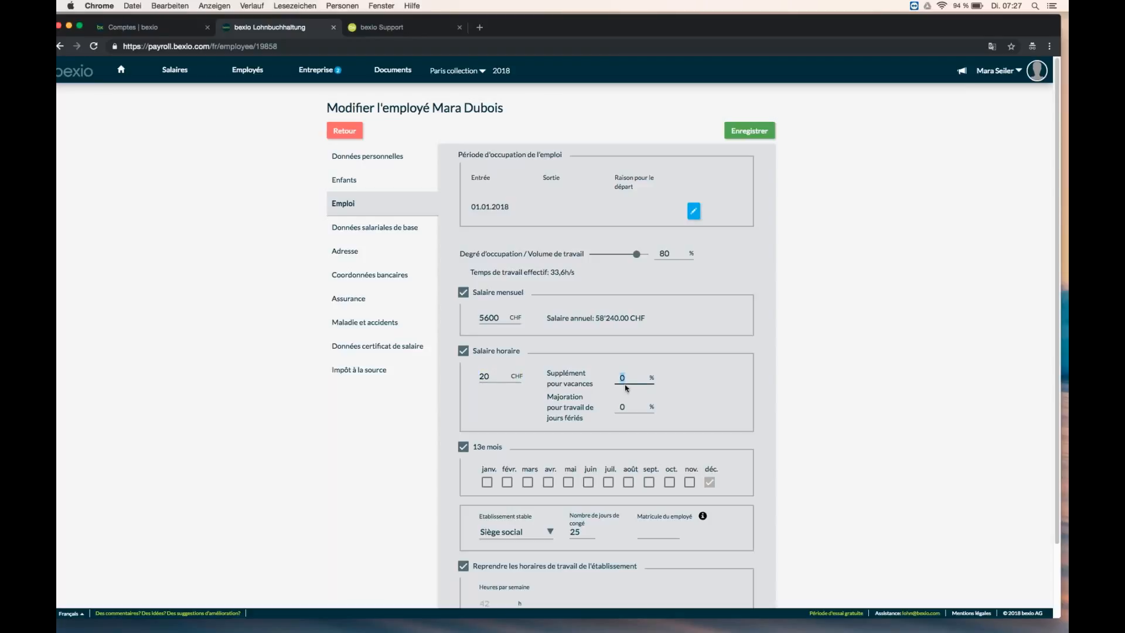
type("1.2")
left_click_drag(637, 377, 614, 377)
left_click(462, 350)
Step: Check the employee's establishment choices and vacation day entitlement without changing them, and open the base salary data
scroll(722, 480, "down", 1)
scroll(722, 479, "down", 3)
left_click(551, 486)
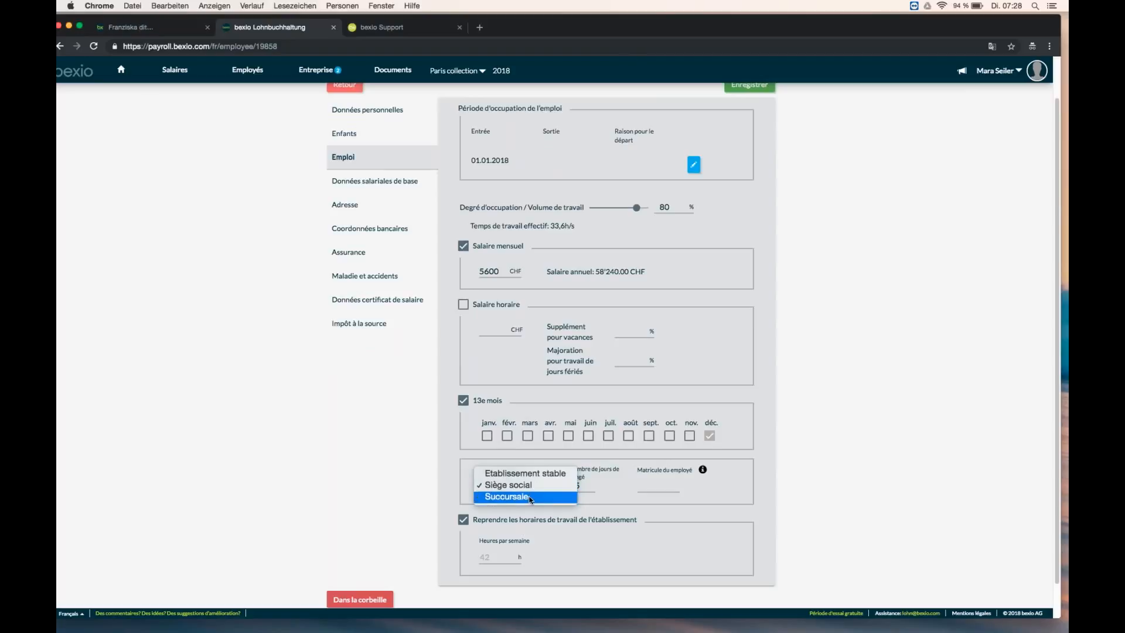
left_click(395, 500)
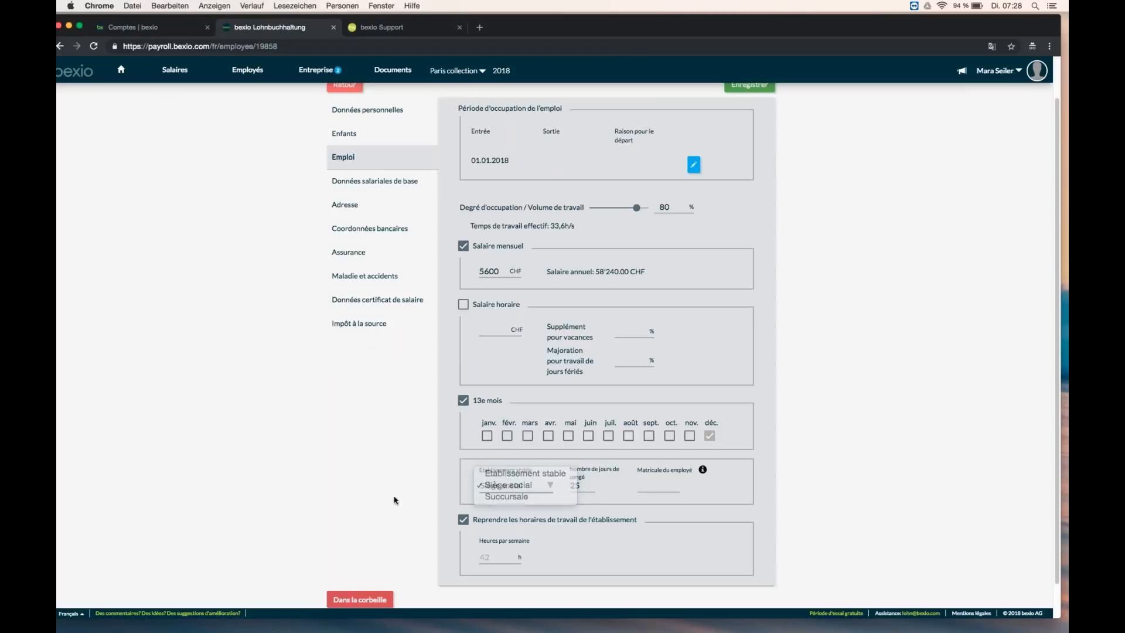
left_click(583, 486)
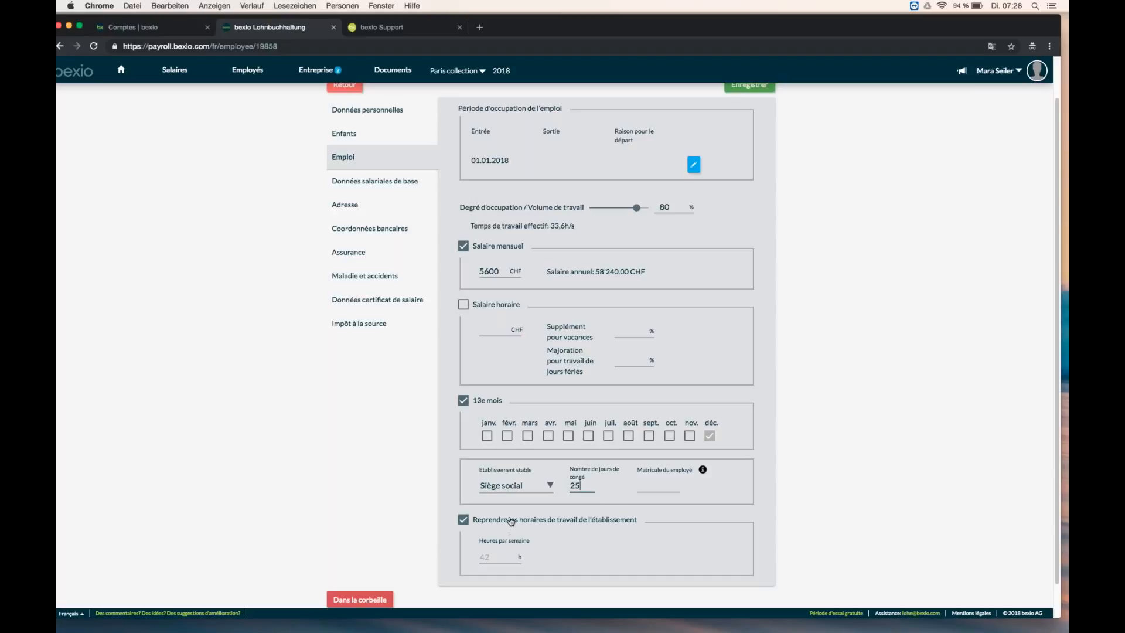
left_click(391, 182)
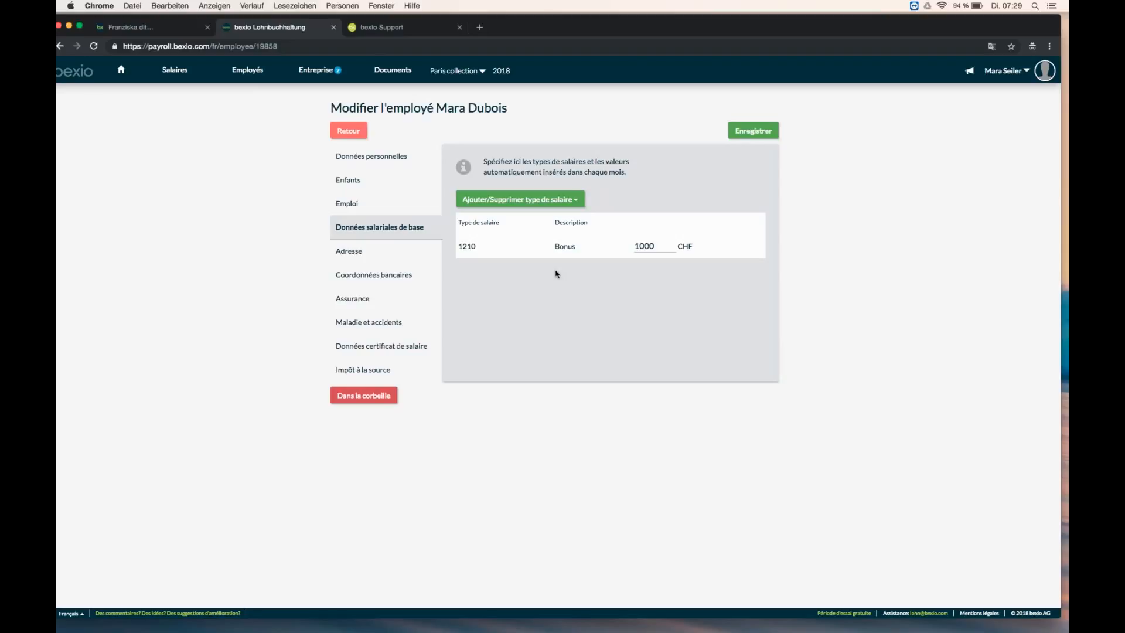
Step: Look through the wage types that can be added to the employee's base salary data and check the existing Bonus entry
left_click(577, 202)
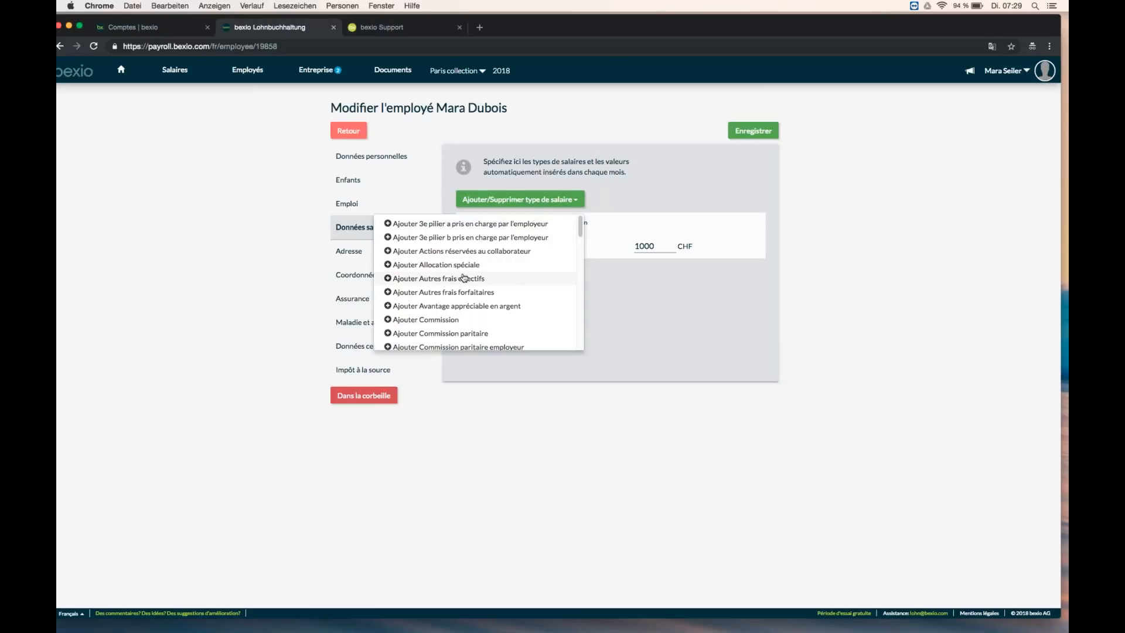
scroll(475, 314, "down", 1)
scroll(540, 288, "down", 3)
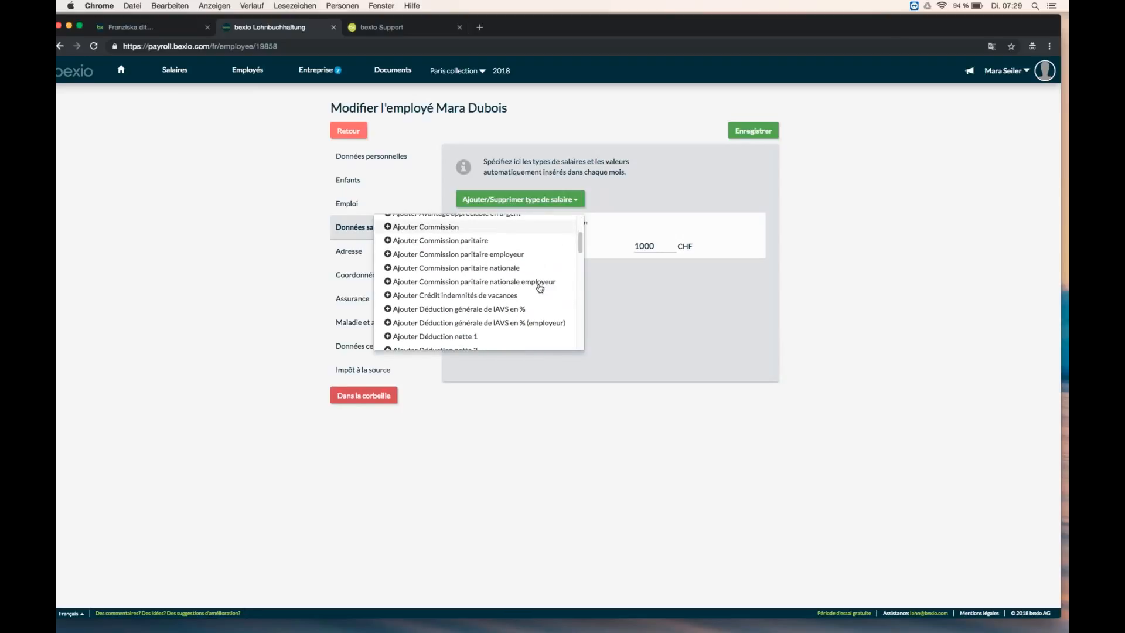
scroll(537, 289, "down", 3)
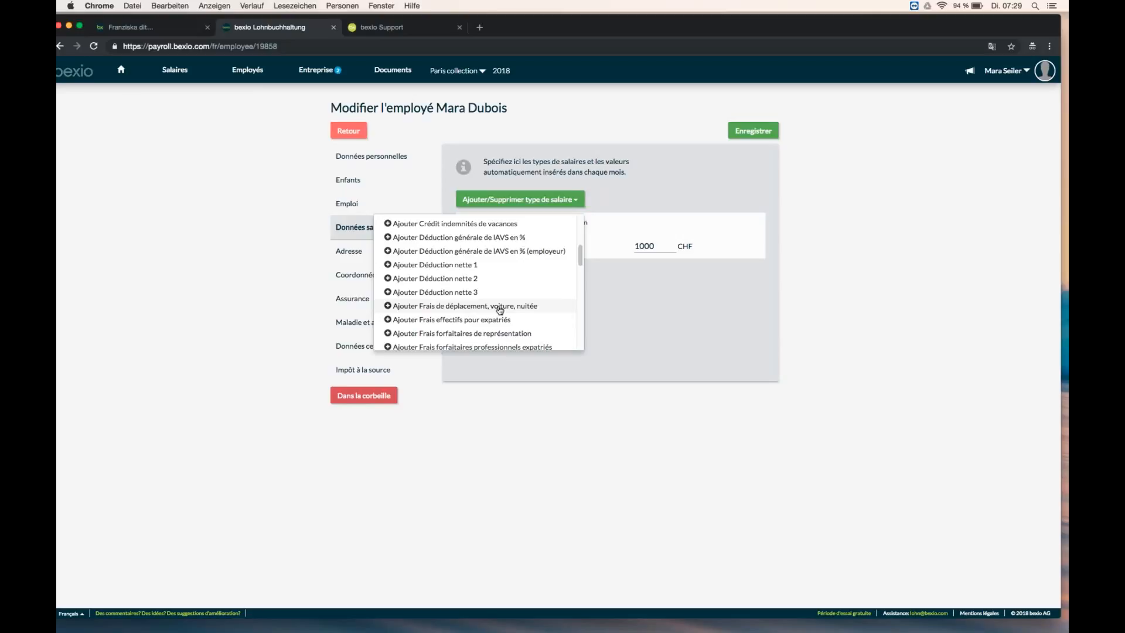
scroll(499, 311, "down", 2)
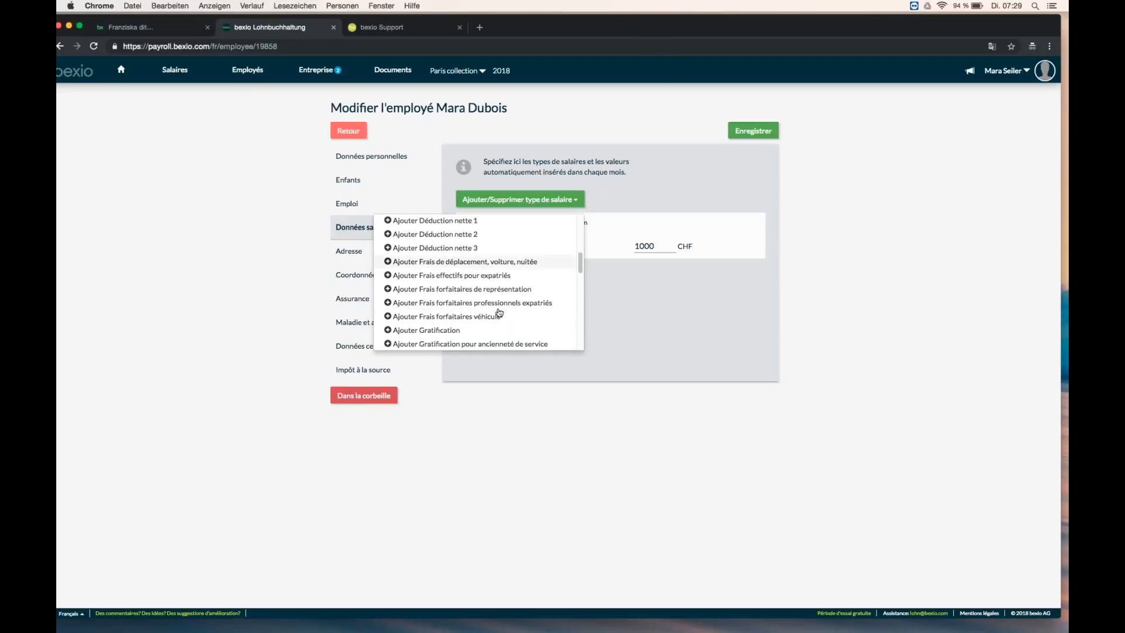
scroll(468, 328, "down", 10)
scroll(483, 329, "down", 3)
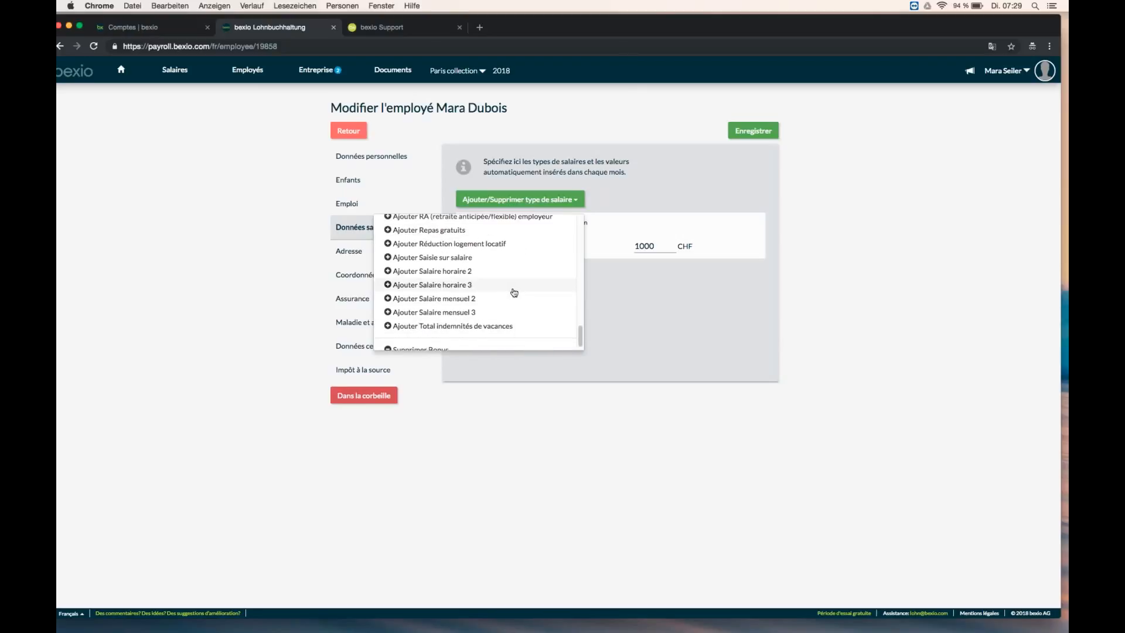
left_click(685, 315)
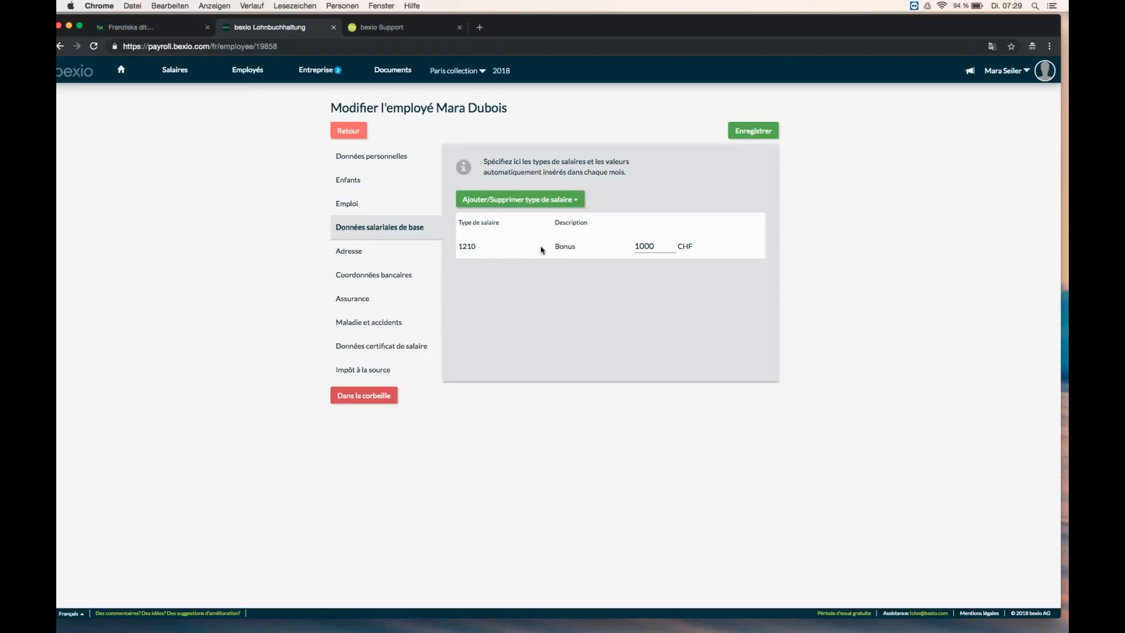
left_click_drag(555, 247, 582, 254)
Step: Check the employee's address and bank details
left_click(350, 252)
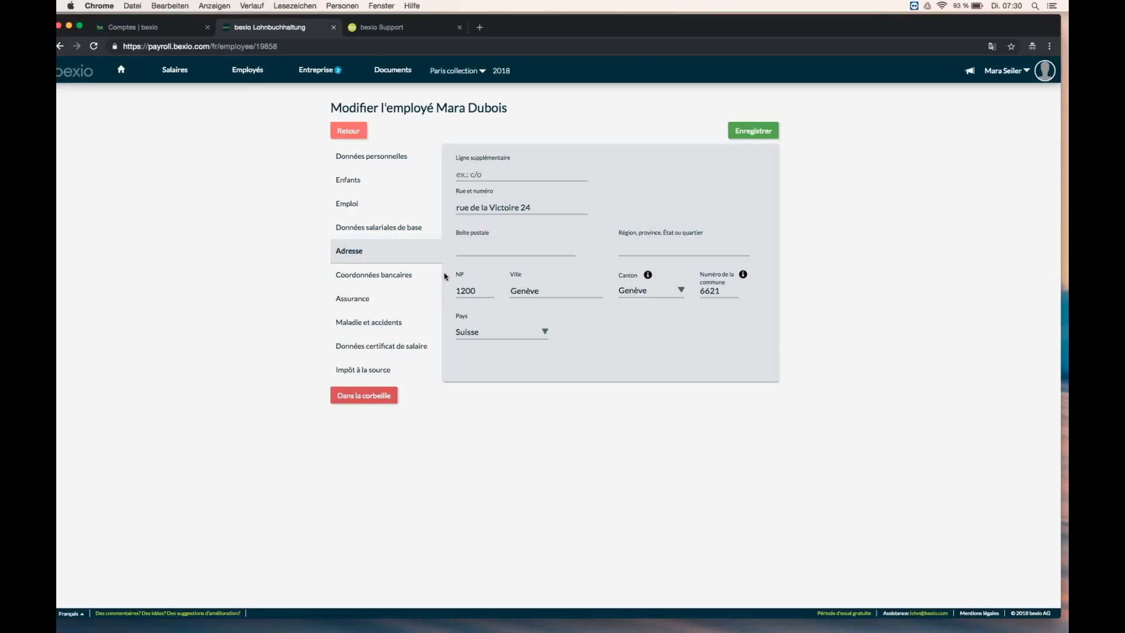
left_click(362, 275)
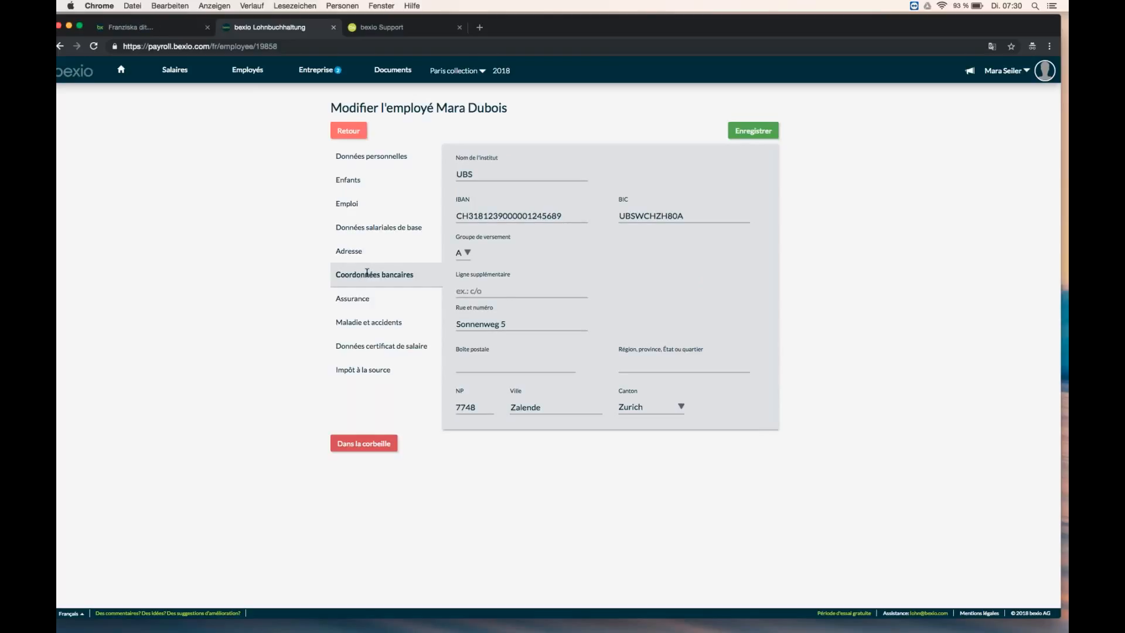
Step: Review the employee's insurance data, from accident insurance and LPP contributions down to the LAAC and IJM supplementary insurances
left_click(354, 301)
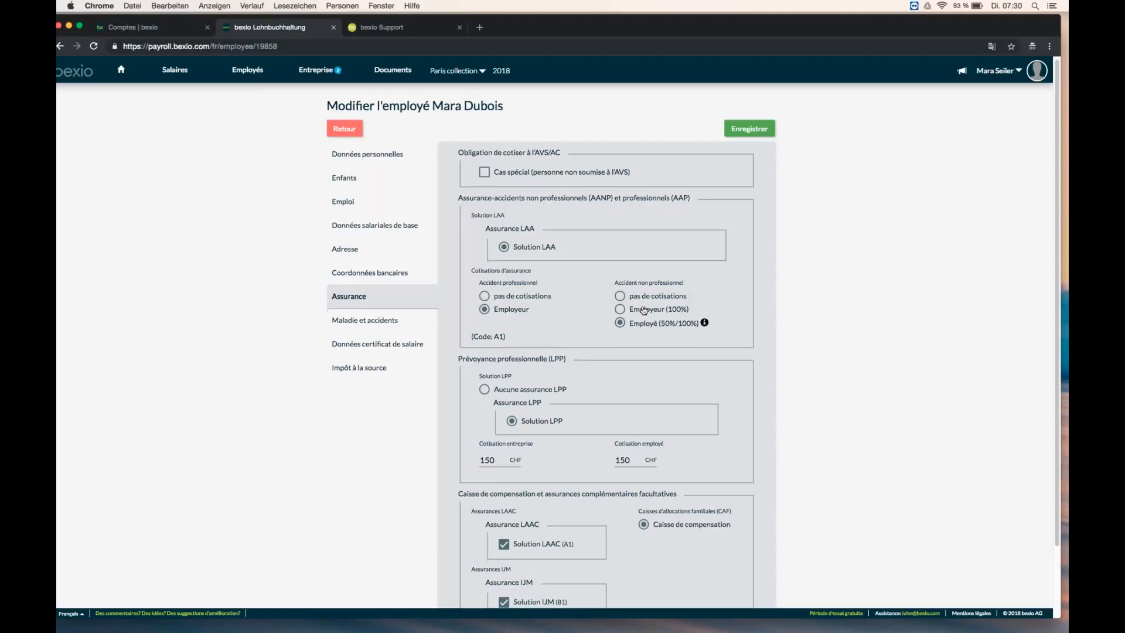
scroll(644, 310, "down", 1)
scroll(644, 310, "down", 1)
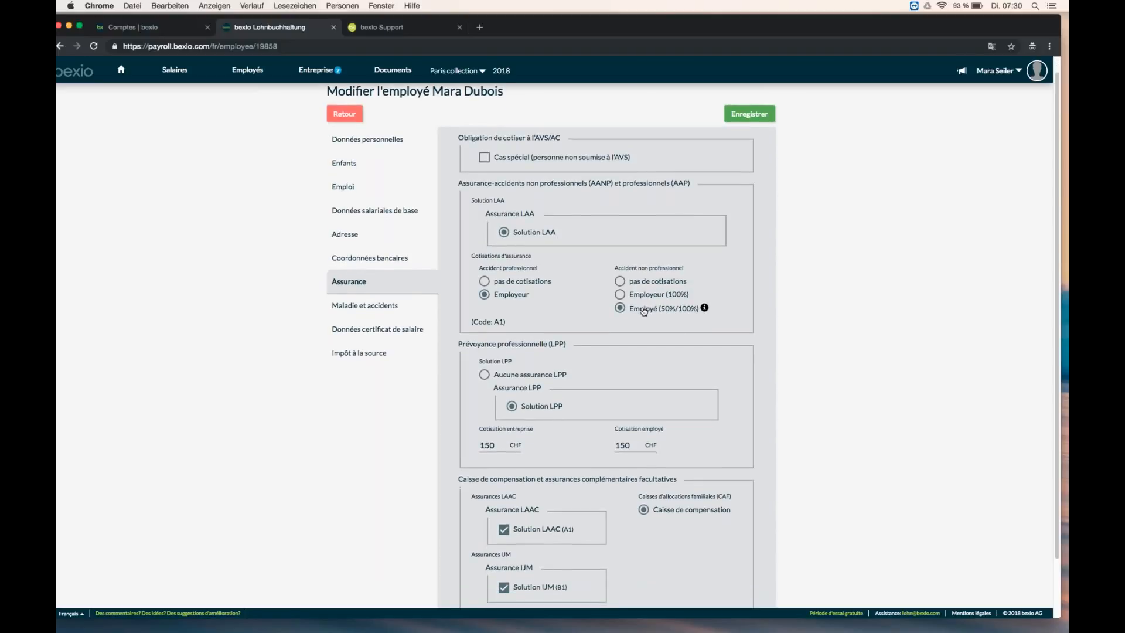
scroll(644, 310, "down", 1)
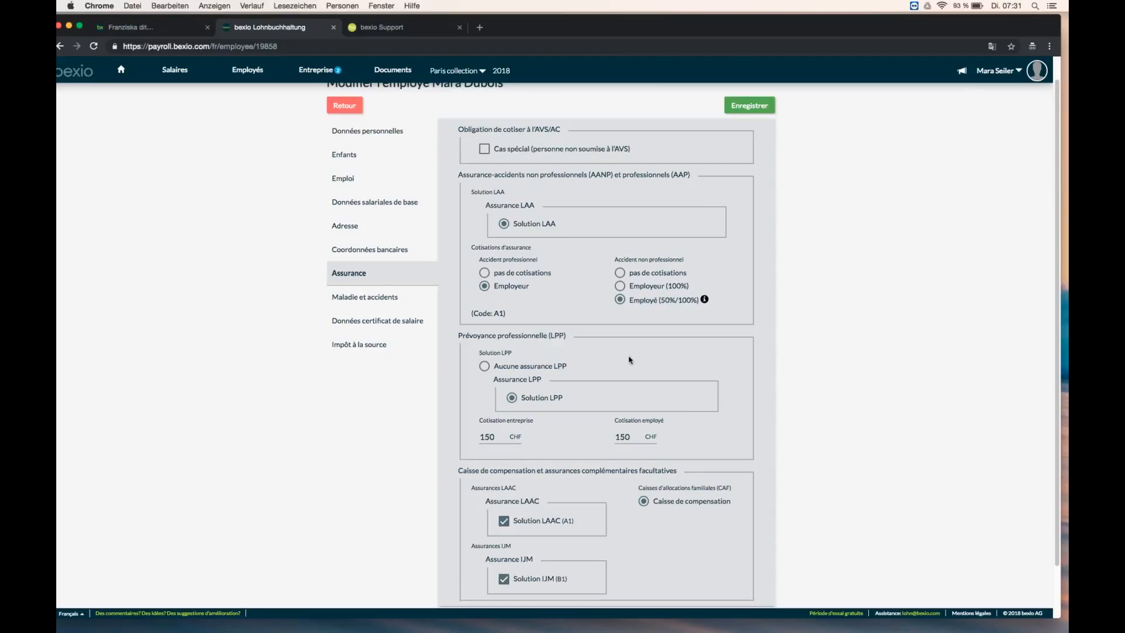
scroll(629, 360, "down", 1)
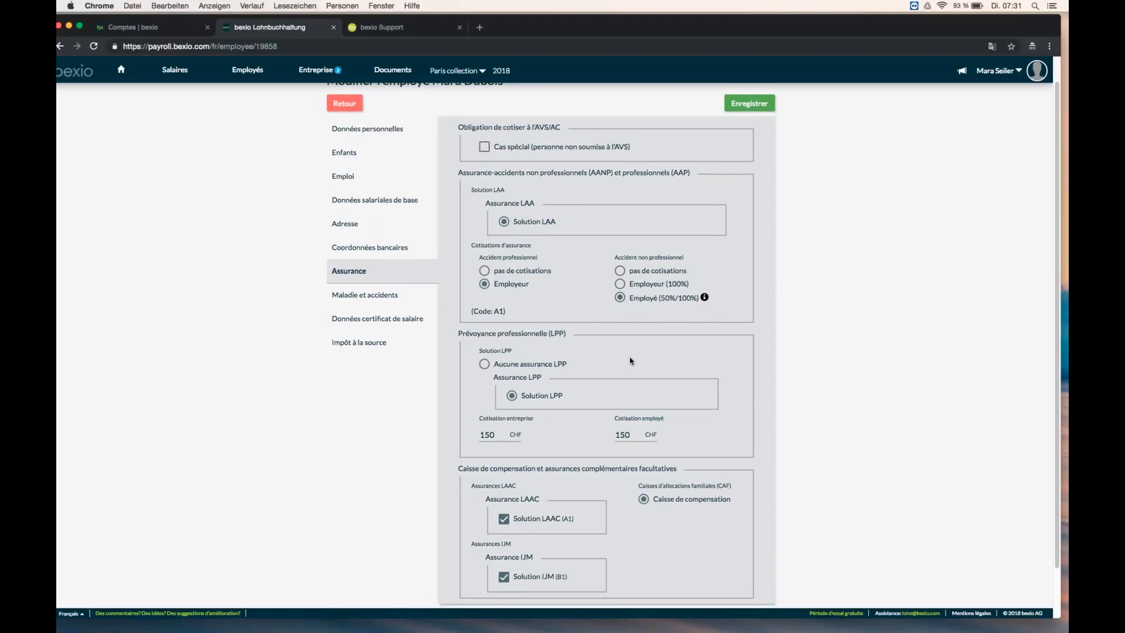
scroll(521, 509, "down", 1)
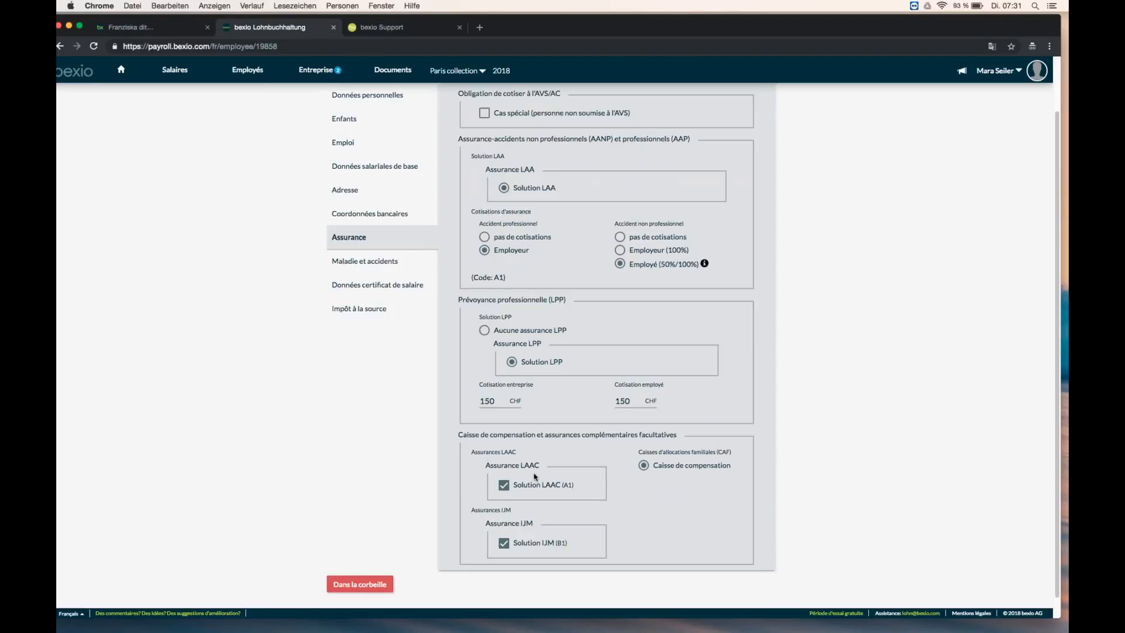
Step: Add an open-ended sickness entry starting 09.10.2018 for the employee, with 100 % continued salary
left_click(407, 258)
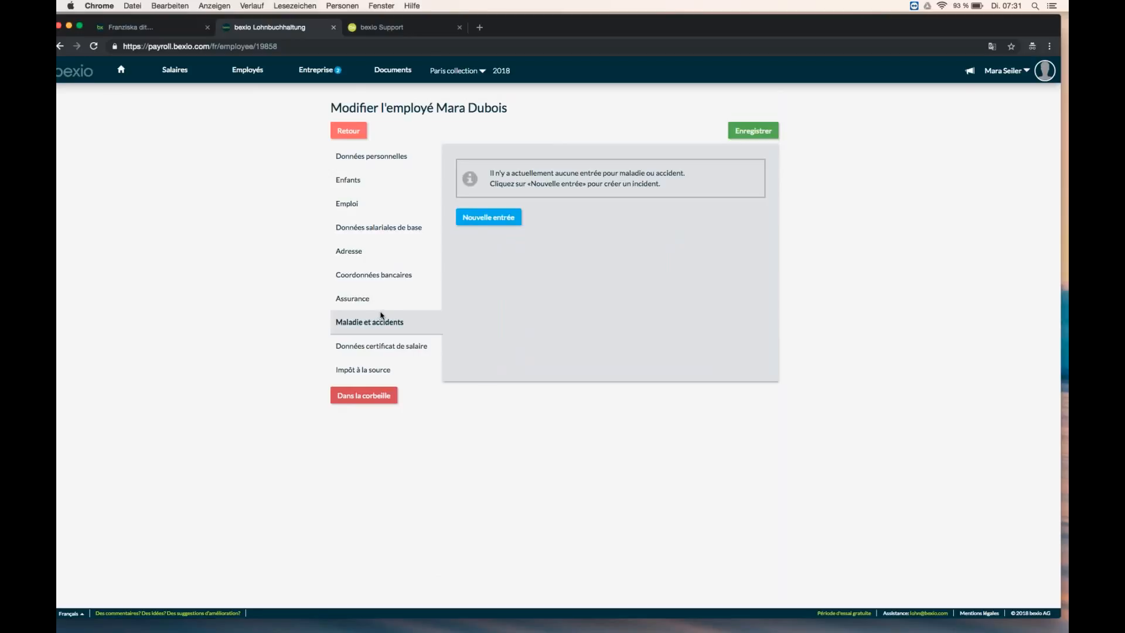
left_click(494, 220)
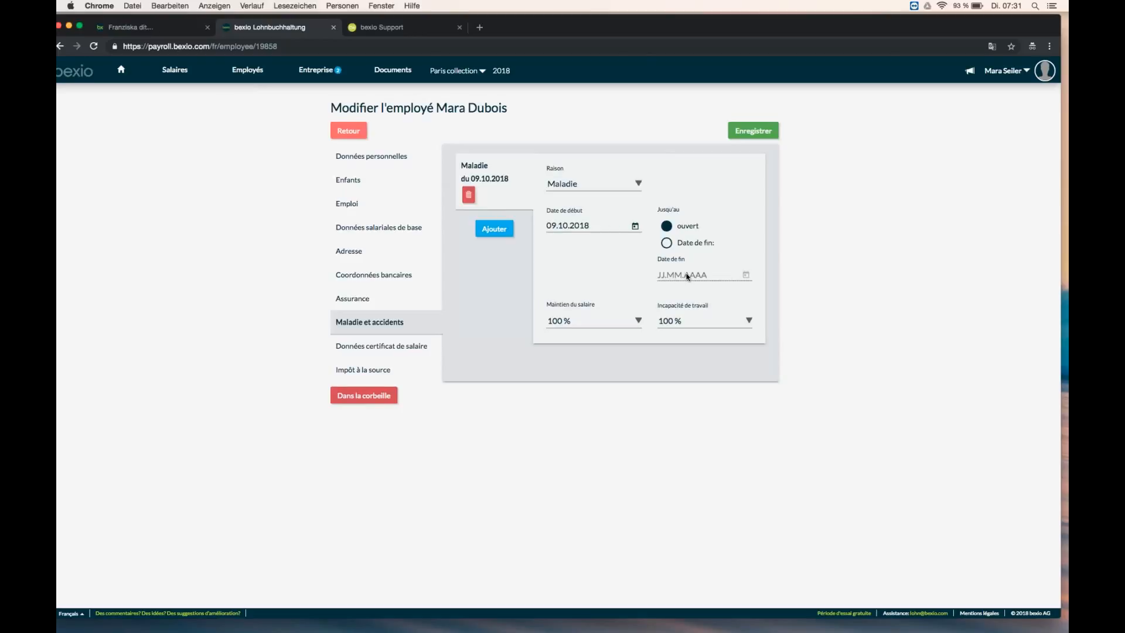
left_click(573, 326)
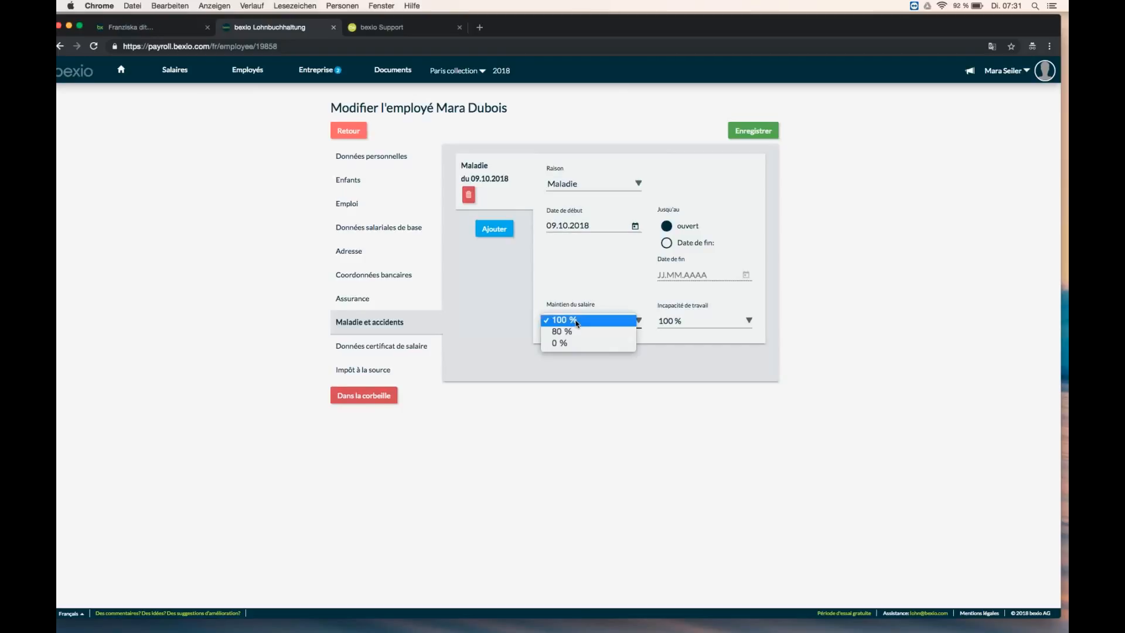
left_click(565, 321)
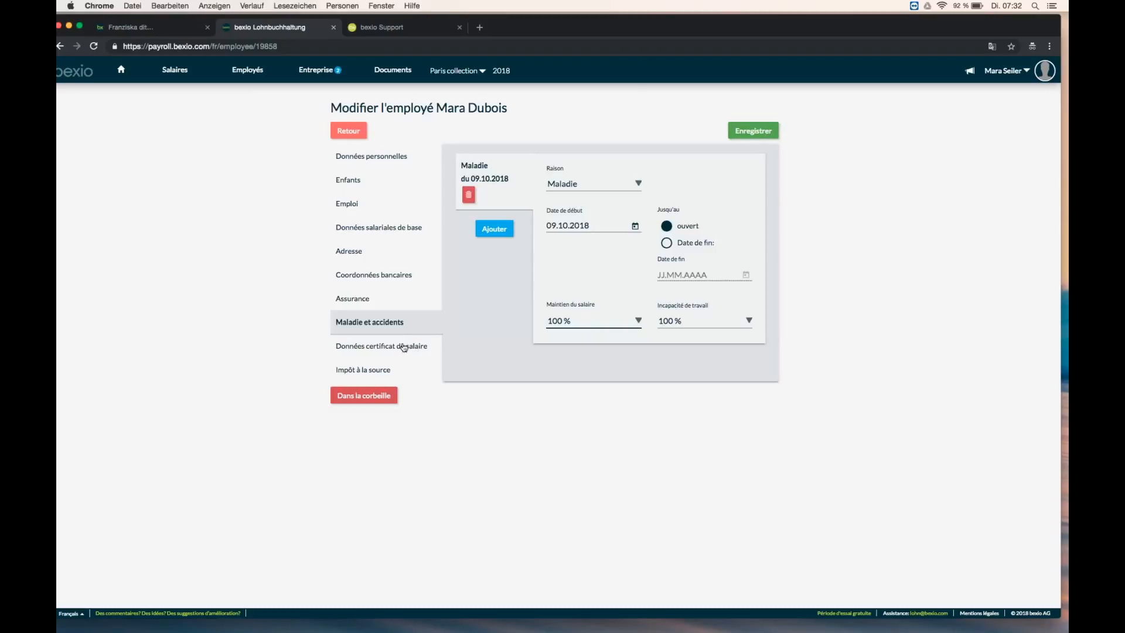
Step: Review the employee's 2018 salary certificate data and the withholding tax settings without changing them
left_click(404, 346)
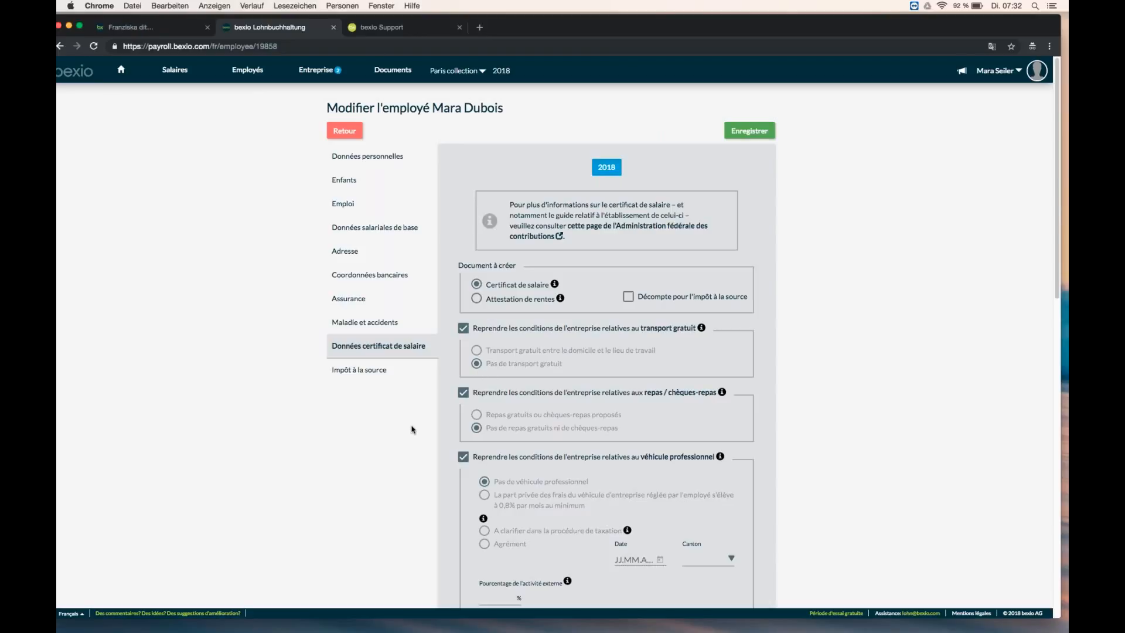
scroll(412, 433, "down", 1)
scroll(411, 438, "down", 1)
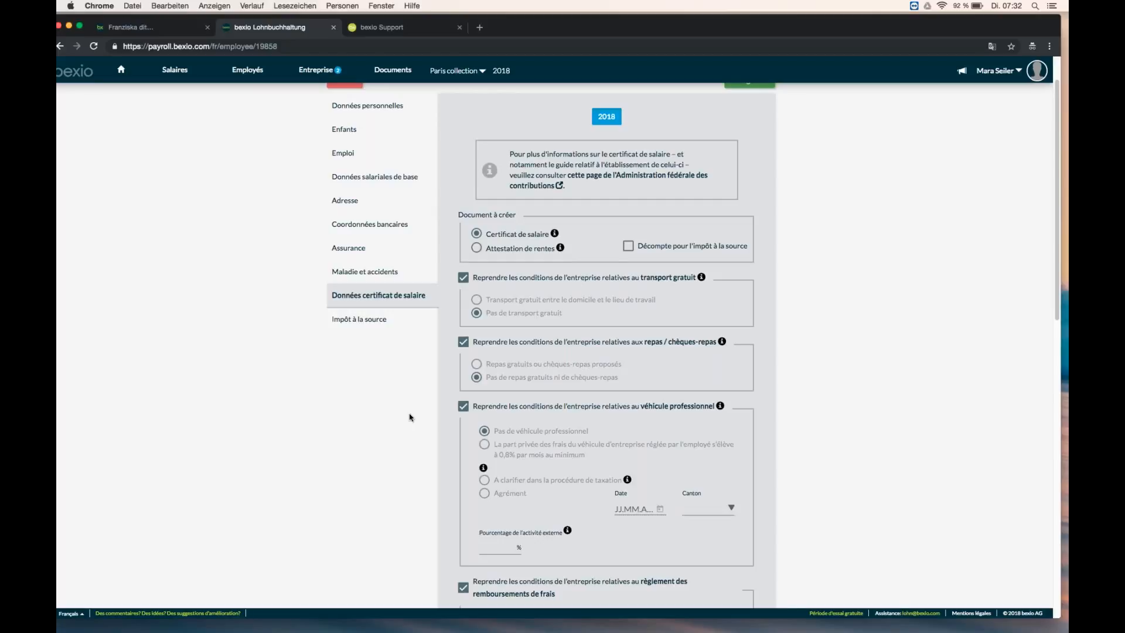
left_click(358, 322)
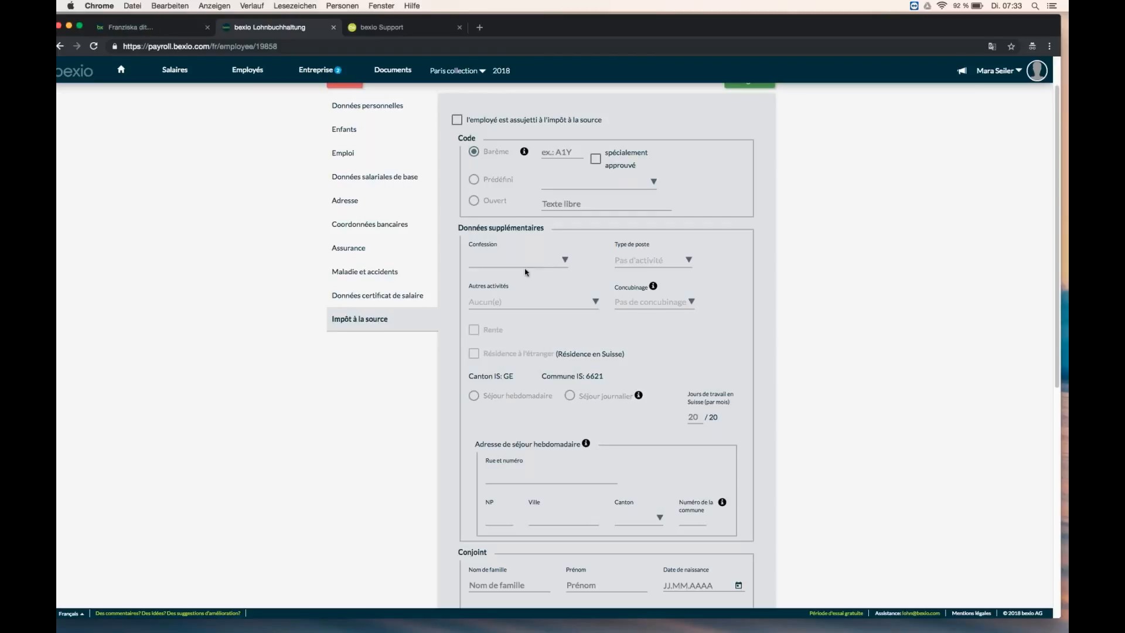
scroll(526, 272, "down", 1)
scroll(525, 272, "up", 2)
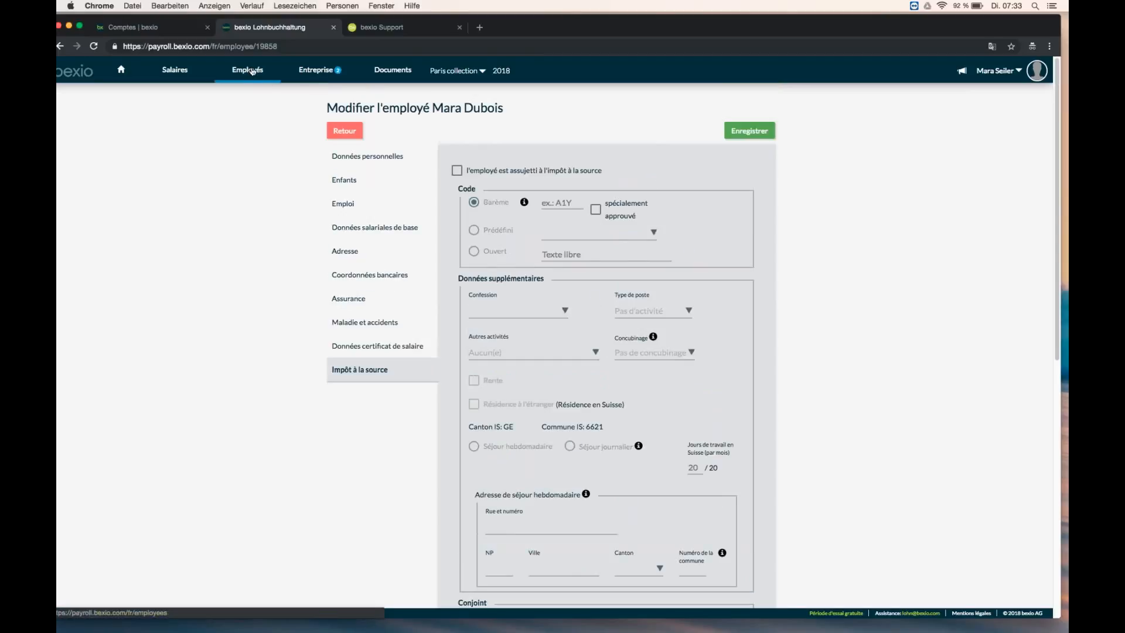
Step: Leave the employee's record and open the 2018 overview of monthly salary statements
left_click(255, 73)
left_click(179, 71)
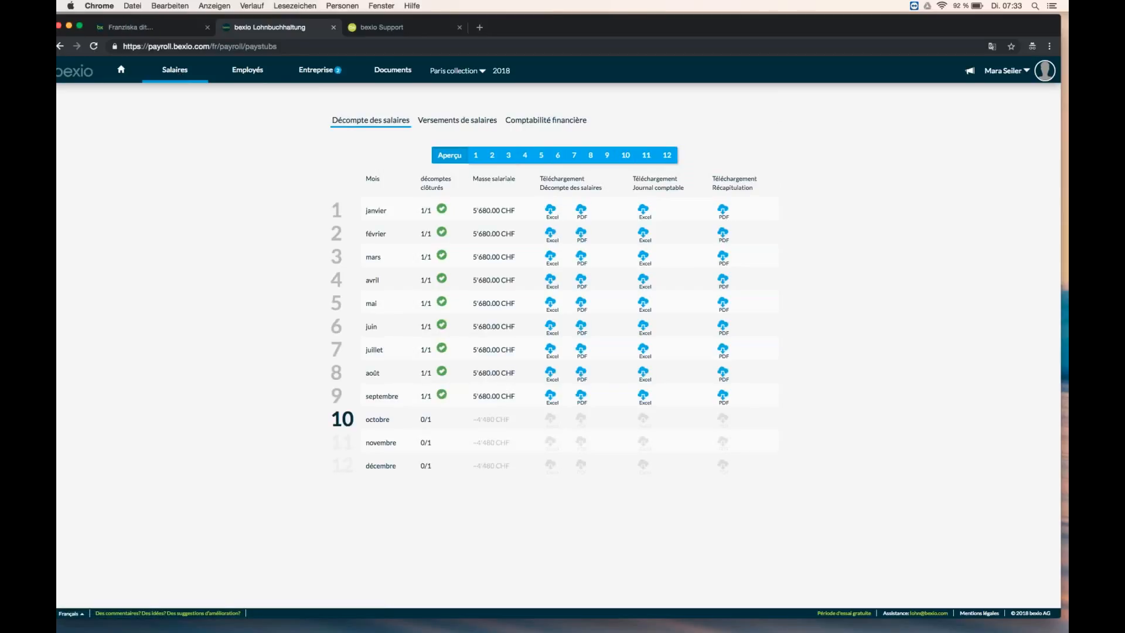
Step: Switch to the January 2018 salary statement in Acrobat Reader, hide its bookmarks and enlarge the window for reading
mouse_move(912, 631)
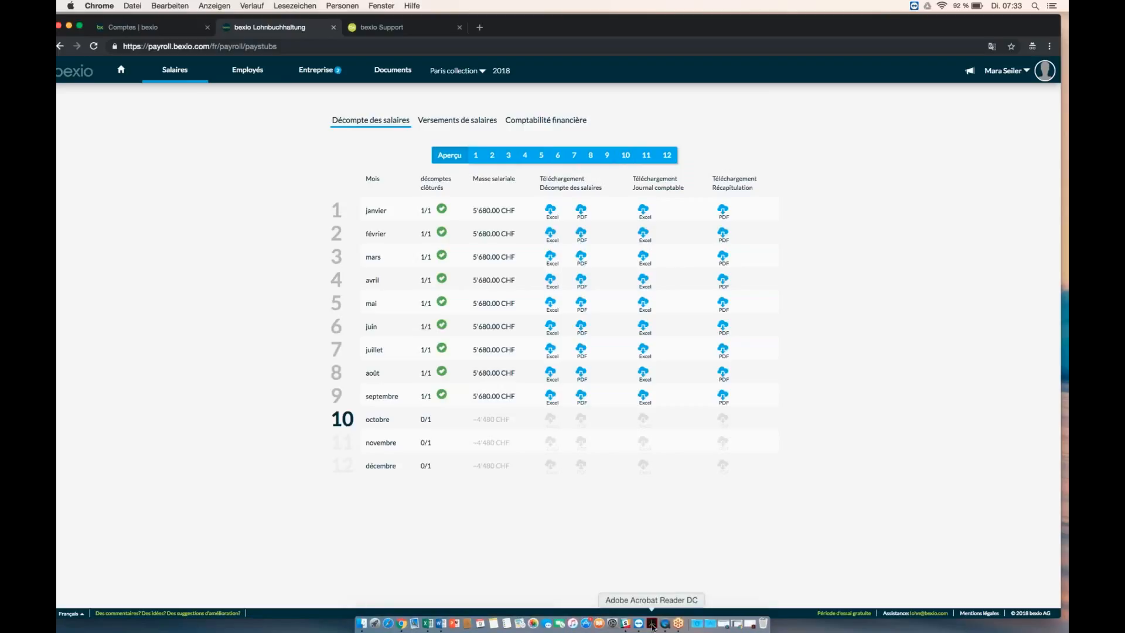
left_click(652, 624)
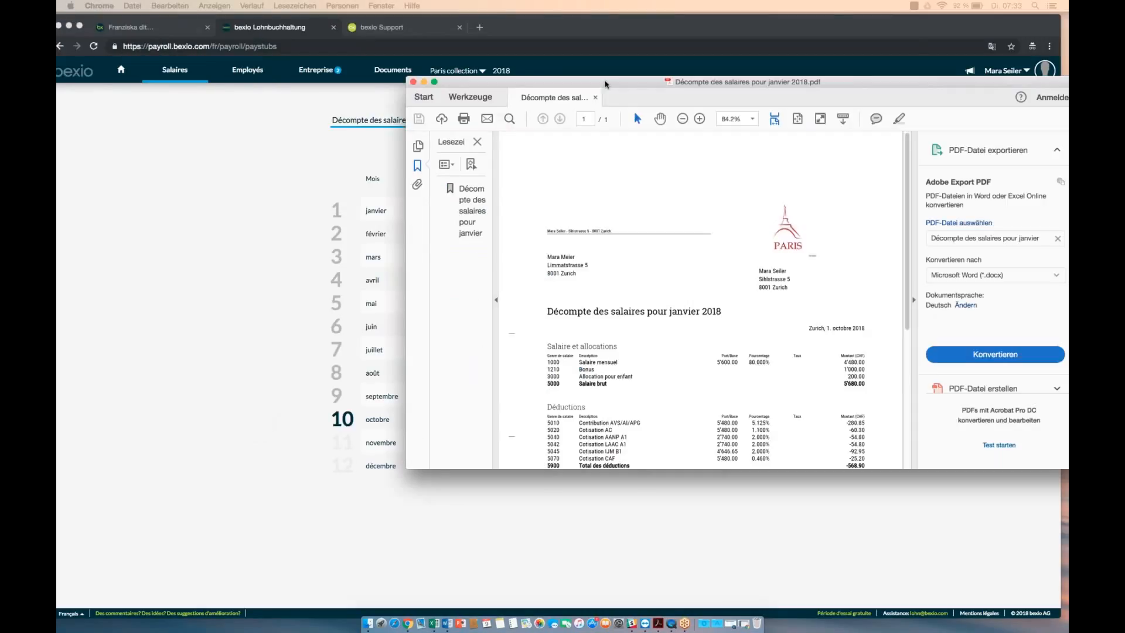
left_click_drag(605, 83, 431, 32)
left_click(303, 91)
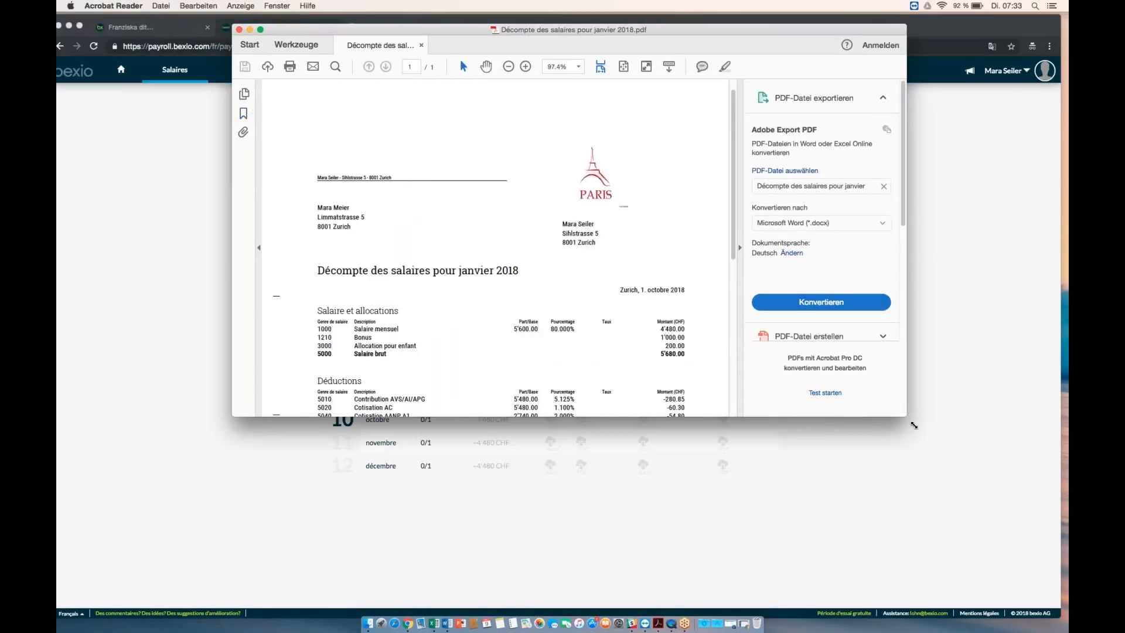
left_click_drag(914, 425, 984, 553)
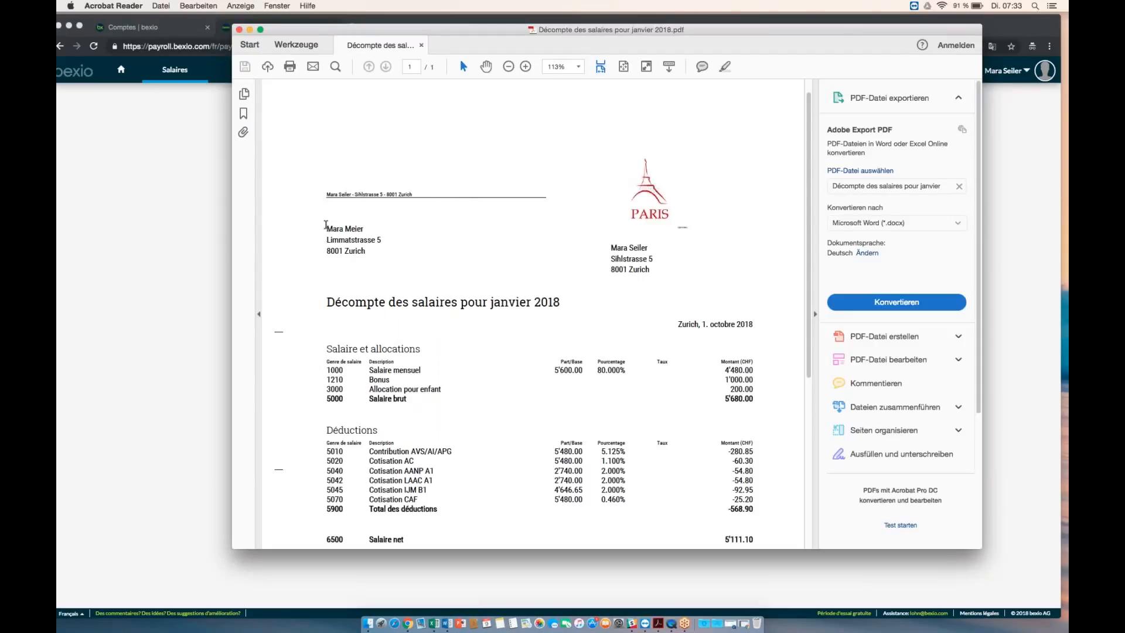
Step: Examine the address blocks and the title of the January 2018 salary statement
left_click_drag(327, 227, 653, 261)
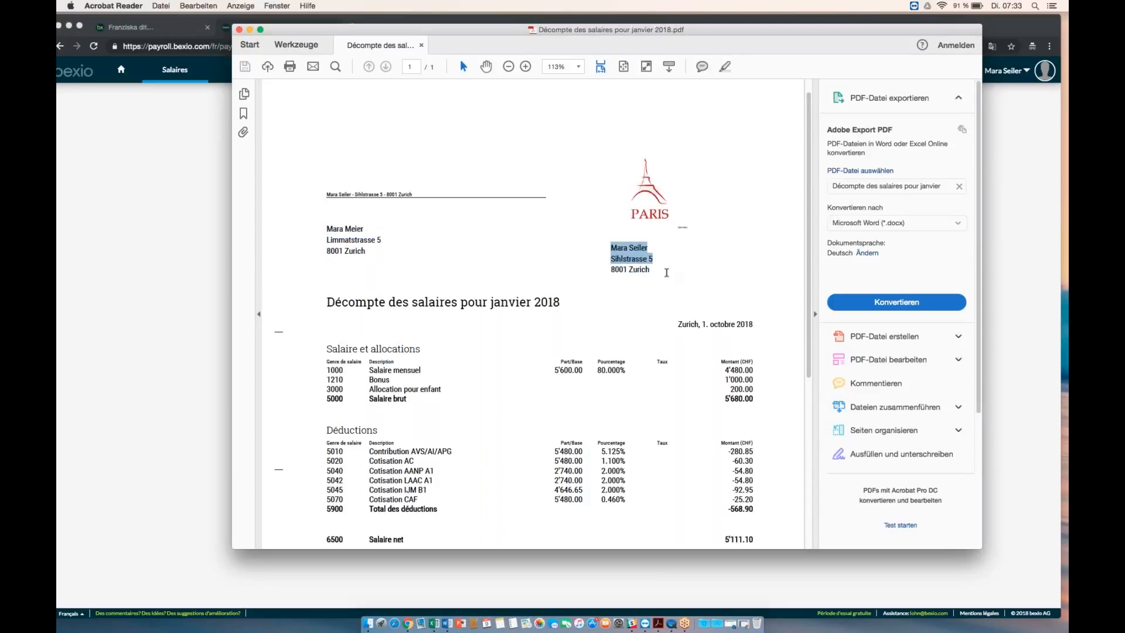
scroll(365, 280, "down", 1)
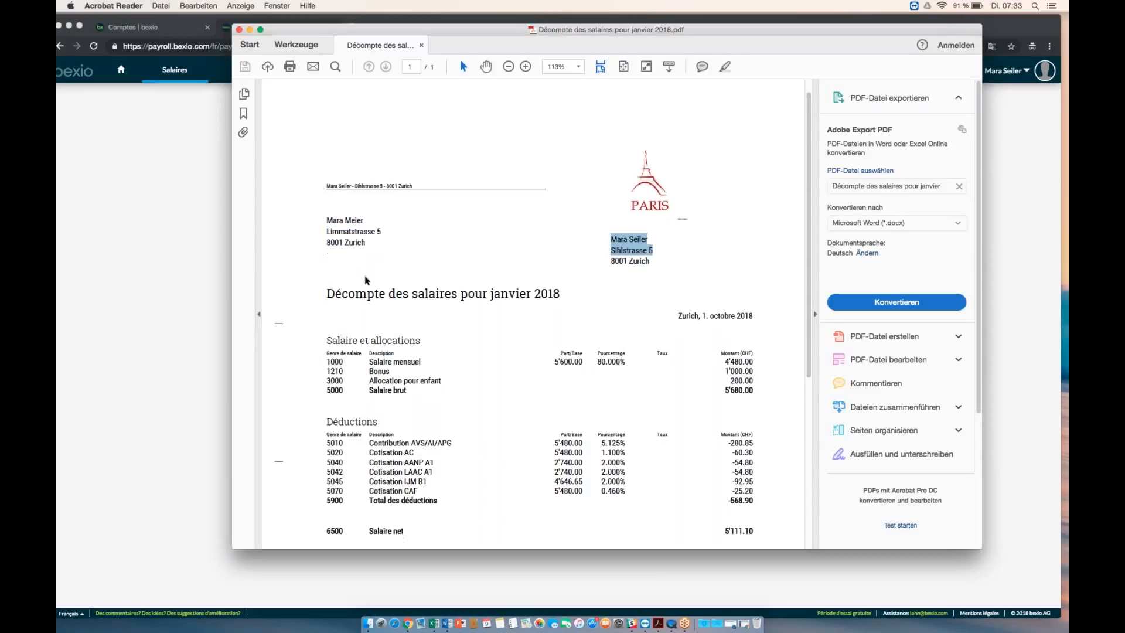
scroll(365, 280, "down", 1)
left_click_drag(326, 285, 560, 286)
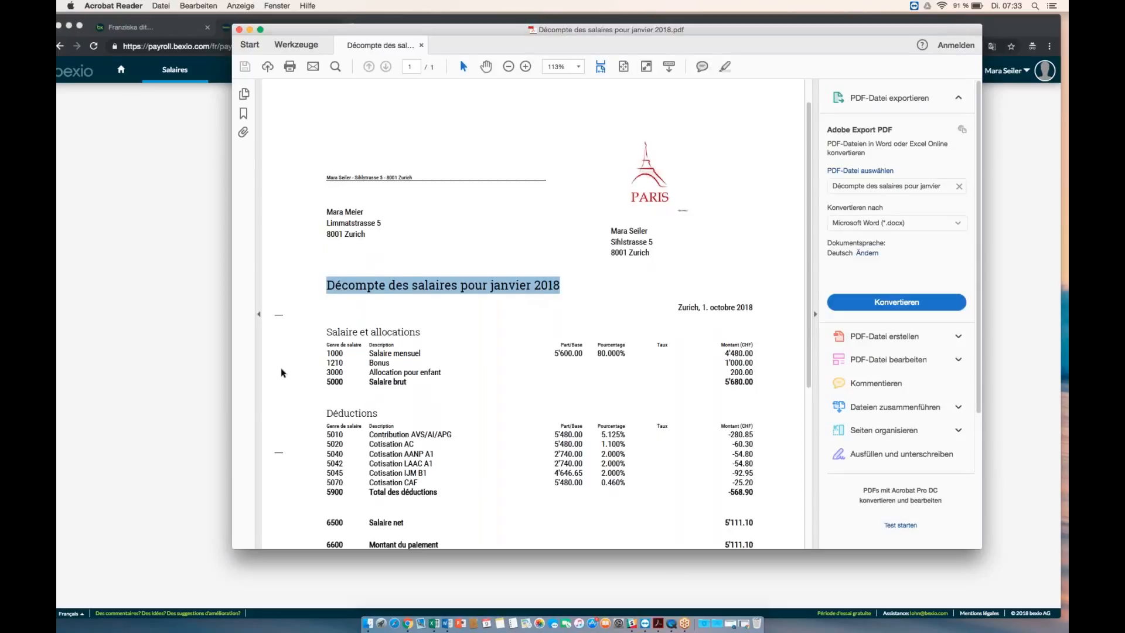
Step: Examine the monthly salary line with its base, percentage and amount, and the bonus line on the salary statement
scroll(287, 363, "down", 3)
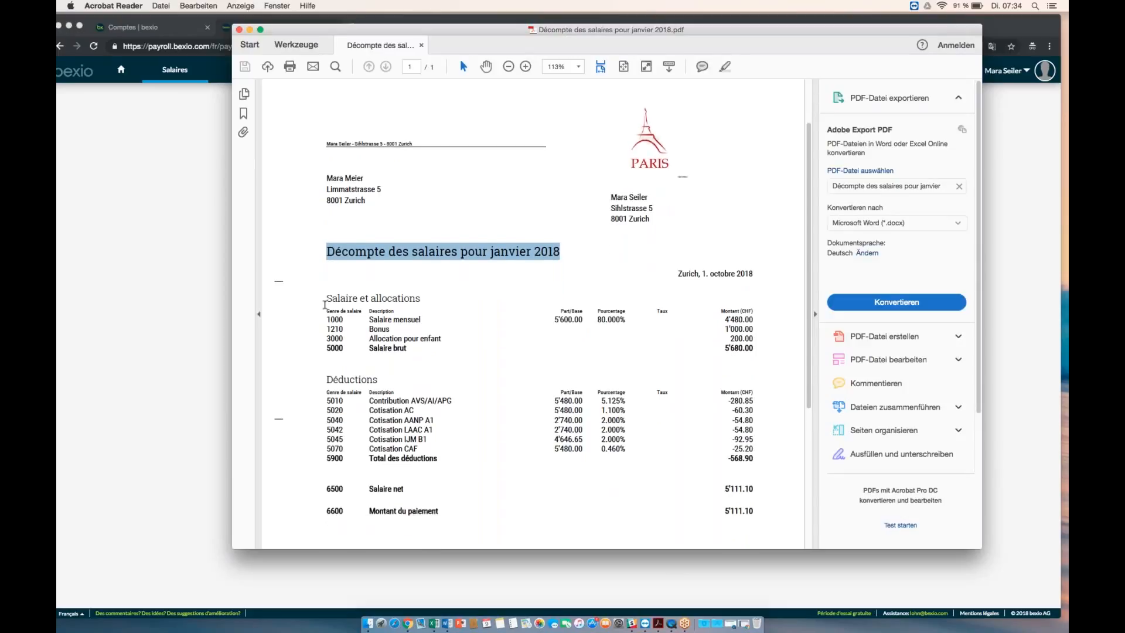
left_click_drag(323, 320, 434, 318)
left_click(487, 327)
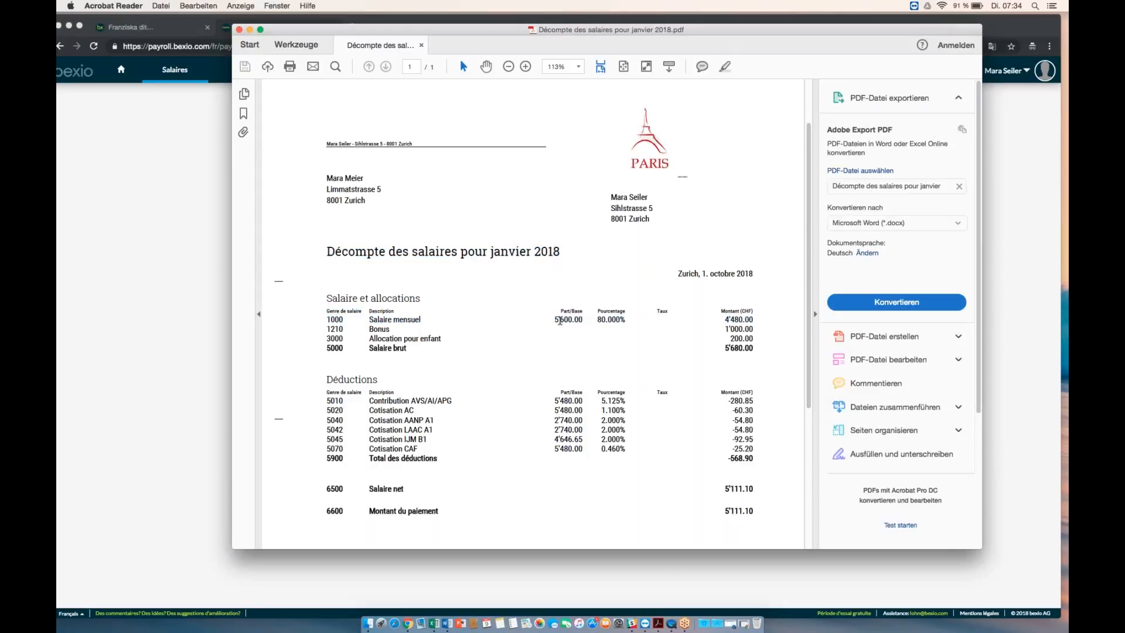
left_click_drag(552, 318, 624, 321)
left_click(725, 317)
left_click_drag(725, 317, 754, 308)
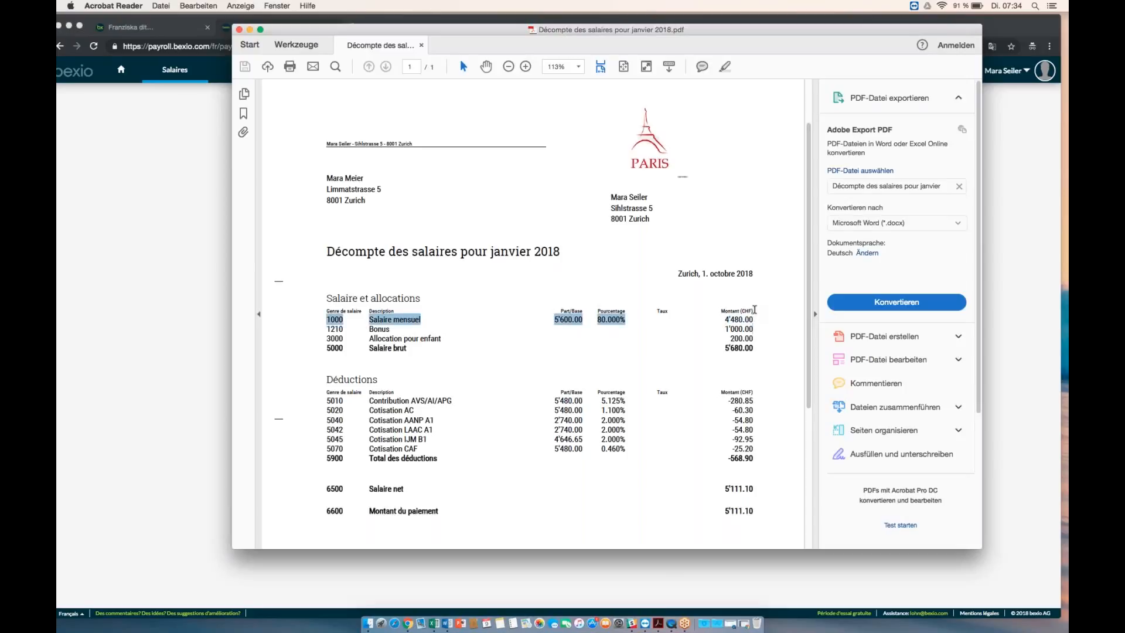
left_click_drag(327, 329, 405, 330)
left_click(403, 326)
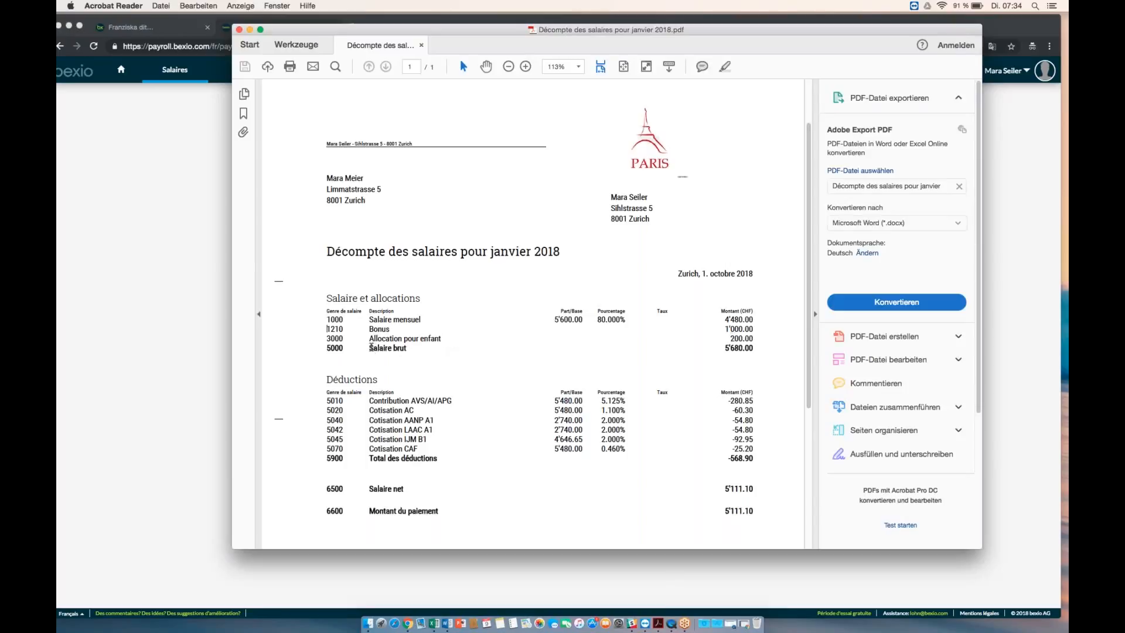
Step: Examine the gross salary line and the total deductions line of the salary statement
left_click_drag(369, 347, 427, 348)
left_click(689, 357)
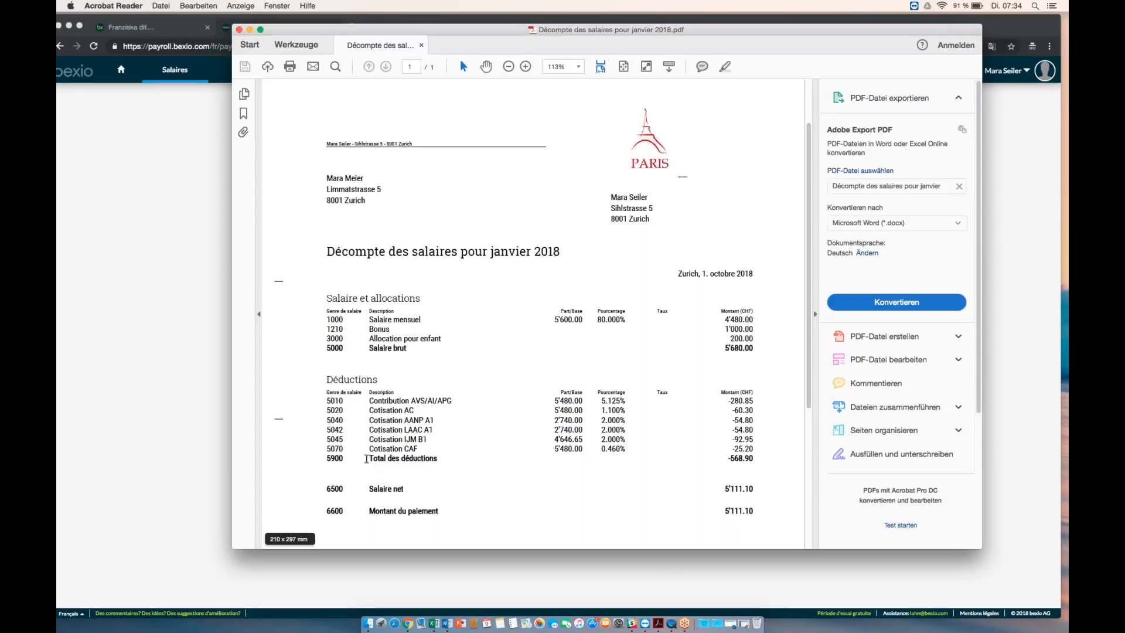
left_click_drag(368, 458, 414, 462)
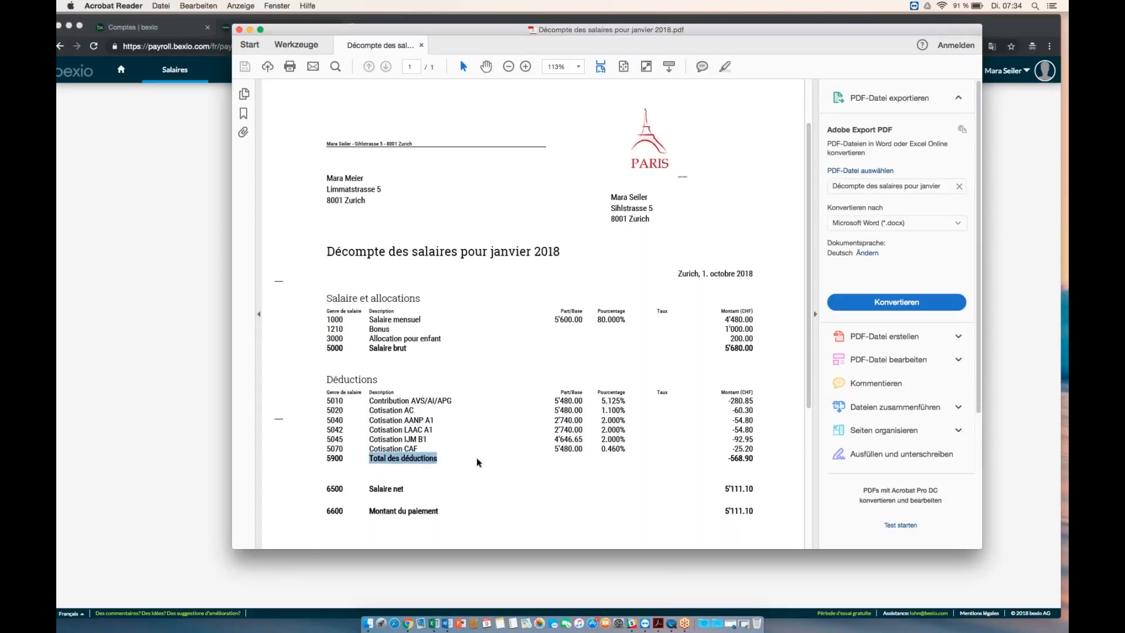
Step: Examine the total deductions amount, the net salary and the payment amount on the January 2018 salary statement
left_click_drag(727, 459, 767, 459)
left_click(721, 488)
left_click_drag(721, 488, 551, 514)
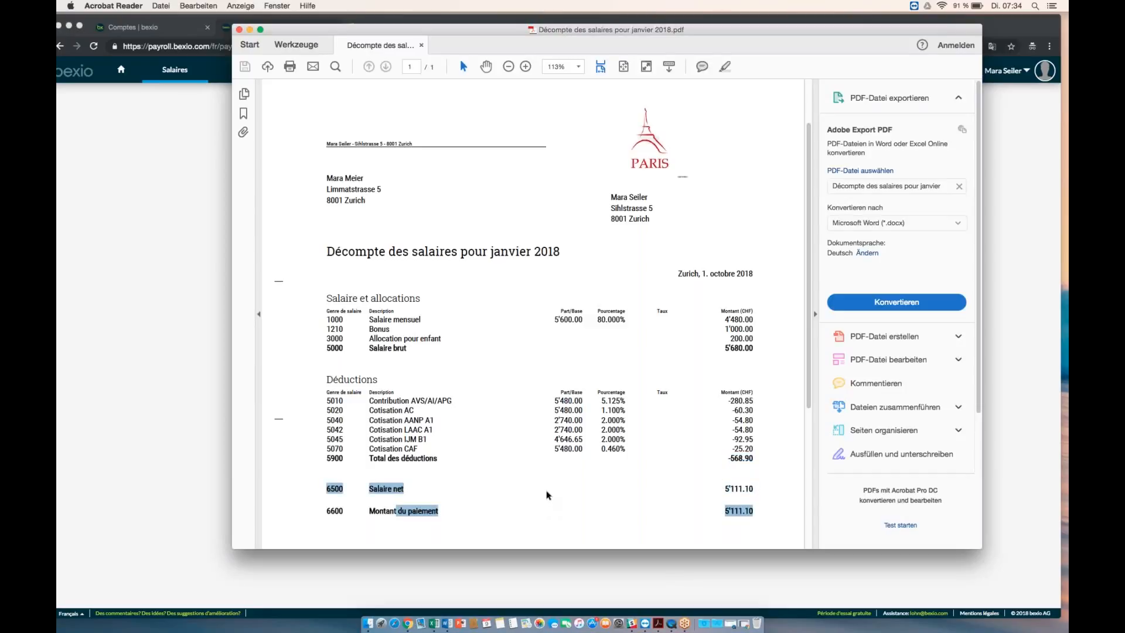
scroll(548, 495, "down", 3)
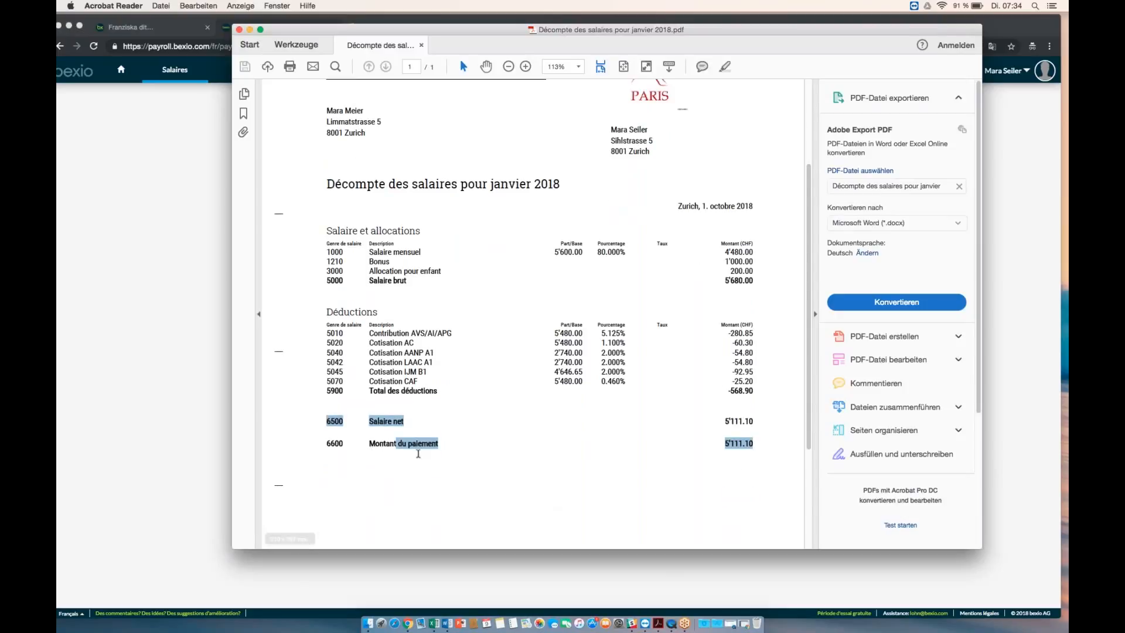
scroll(433, 462, "down", 7)
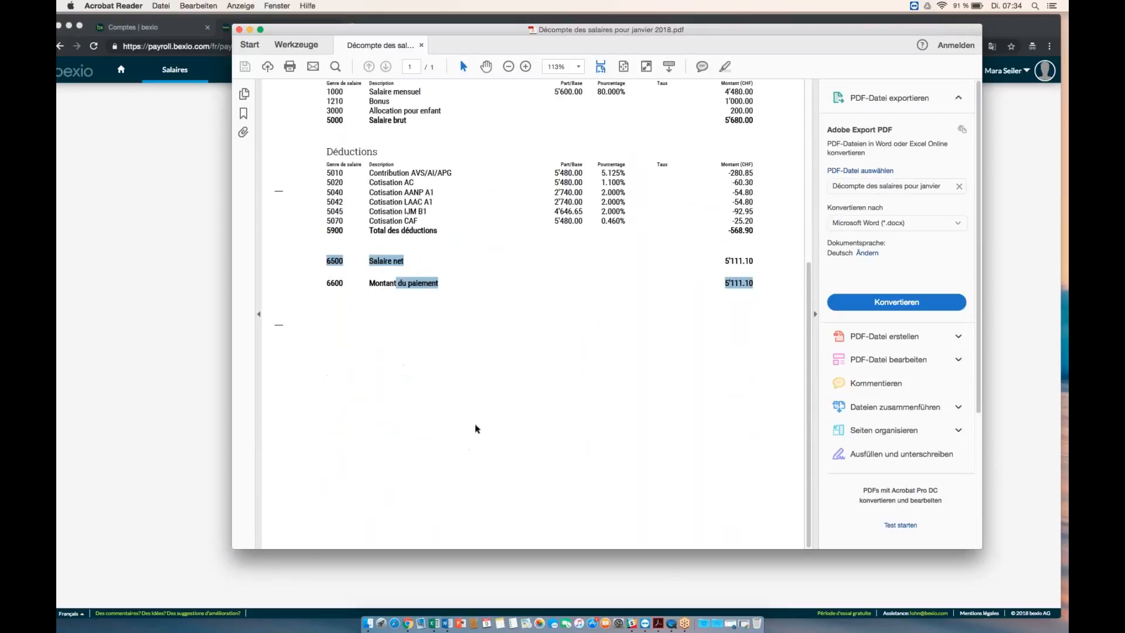
scroll(478, 428, "up", 12)
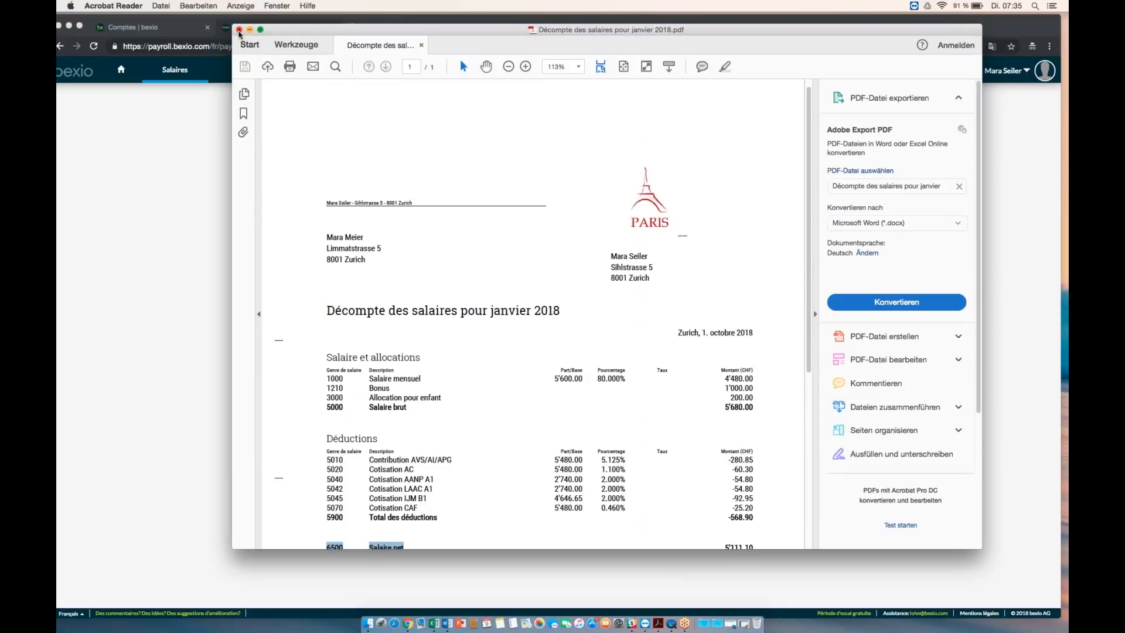
Step: Close the PDF, return to bexio payroll and reopen the employee's closed September 2018 salary statement for editing
left_click(239, 30)
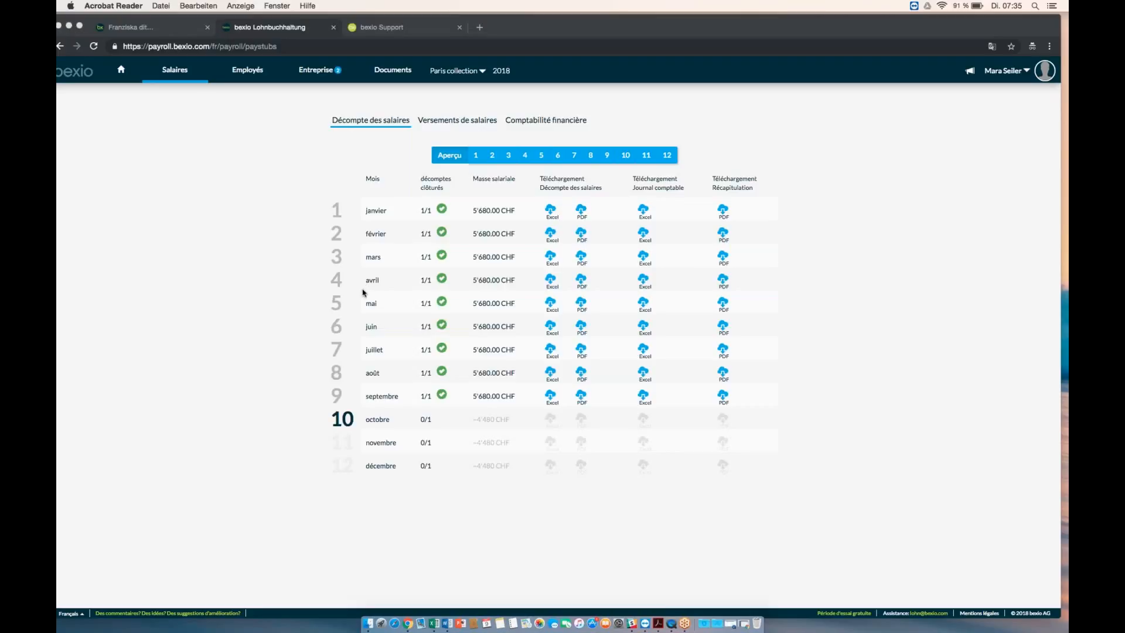
left_click(395, 400)
left_click(388, 399)
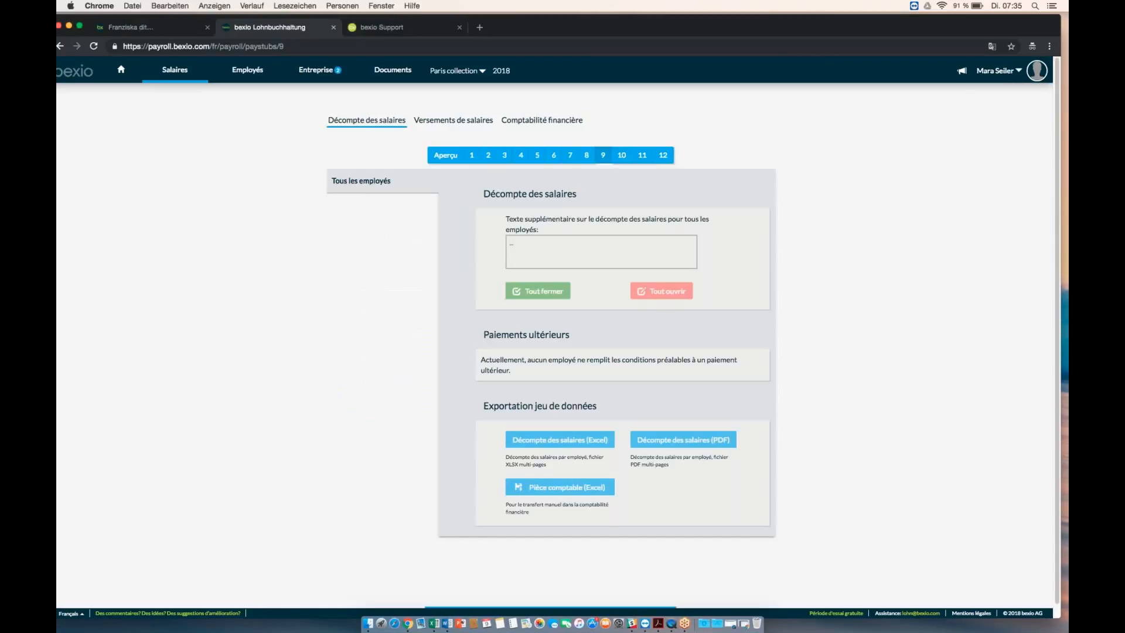
left_click(356, 212)
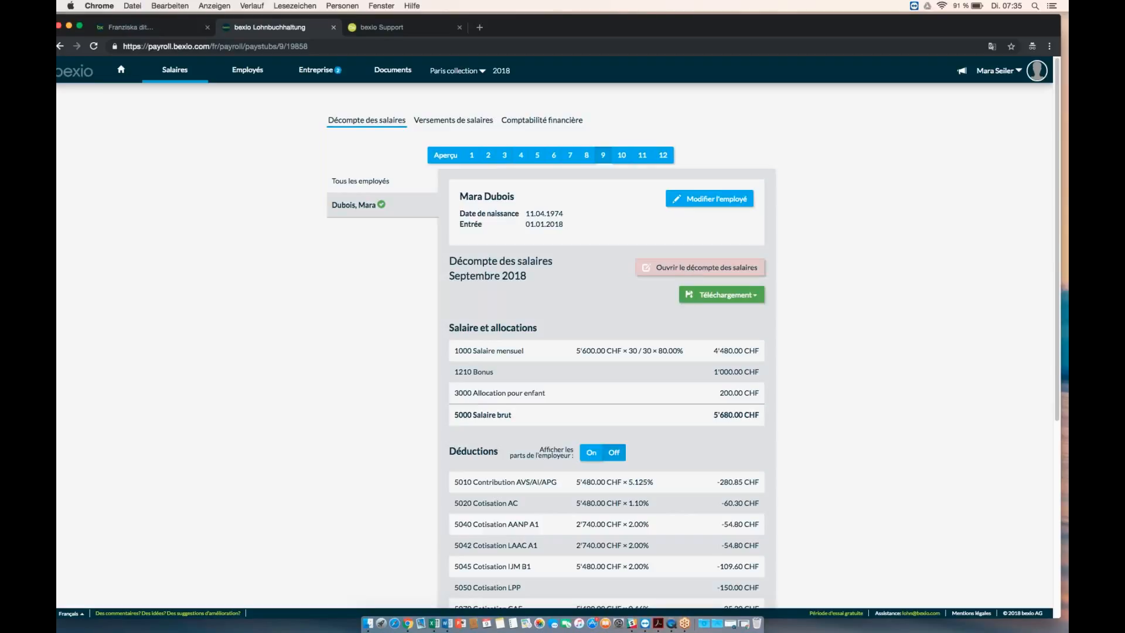
left_click(704, 267)
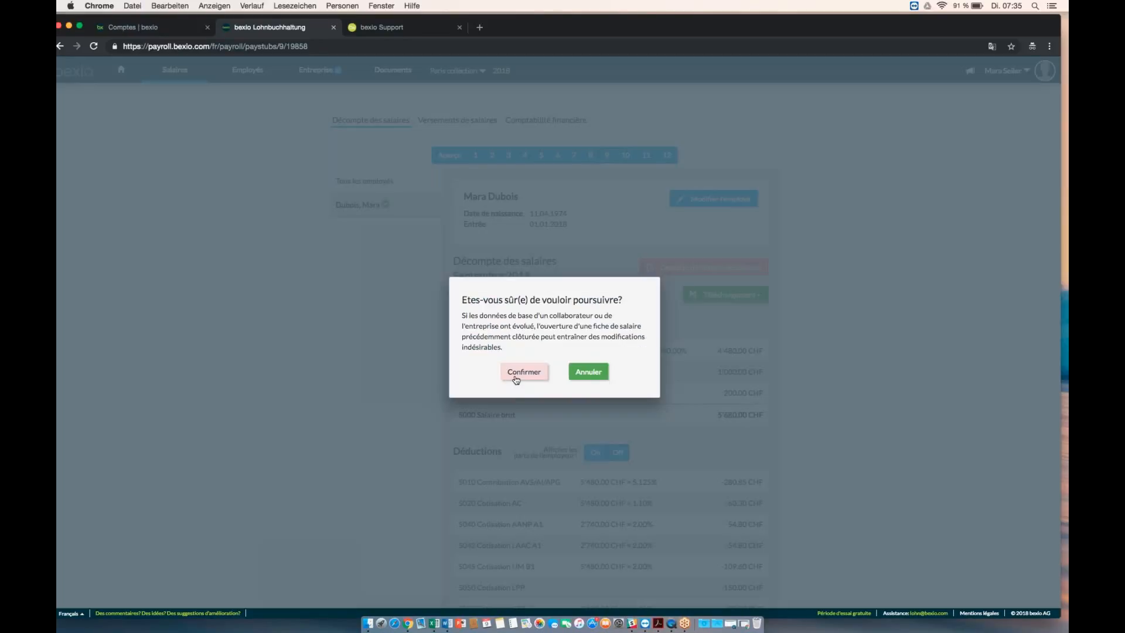
left_click(515, 375)
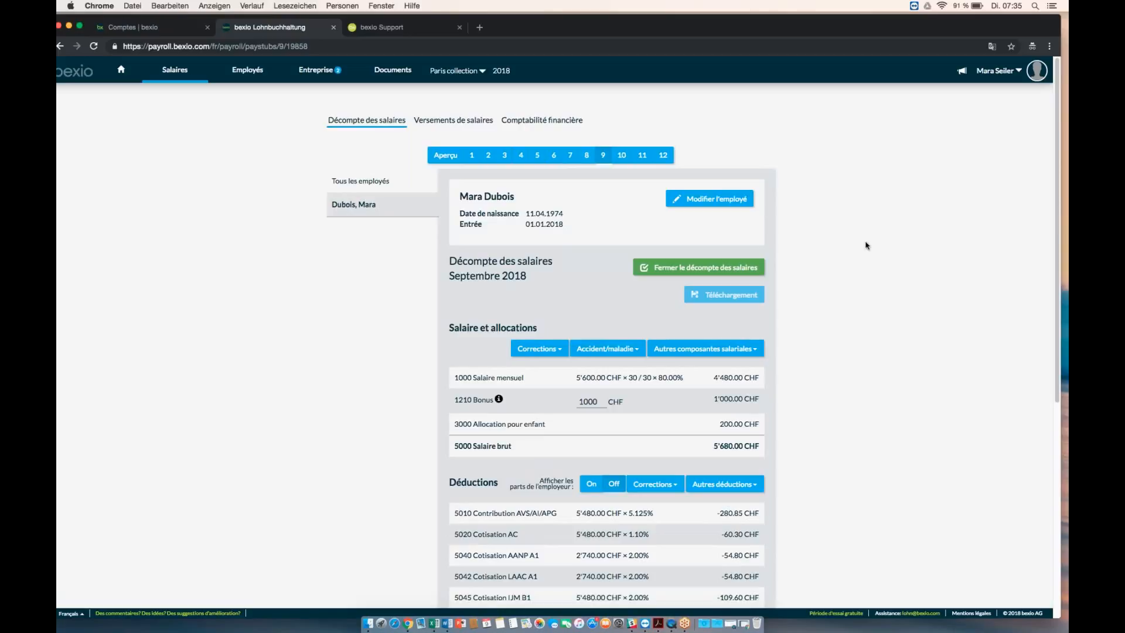
Step: Examine the monthly salary, bonus and child allowance lines of the reopened September 2018 statement
scroll(867, 246, "down", 1)
scroll(867, 246, "down", 3)
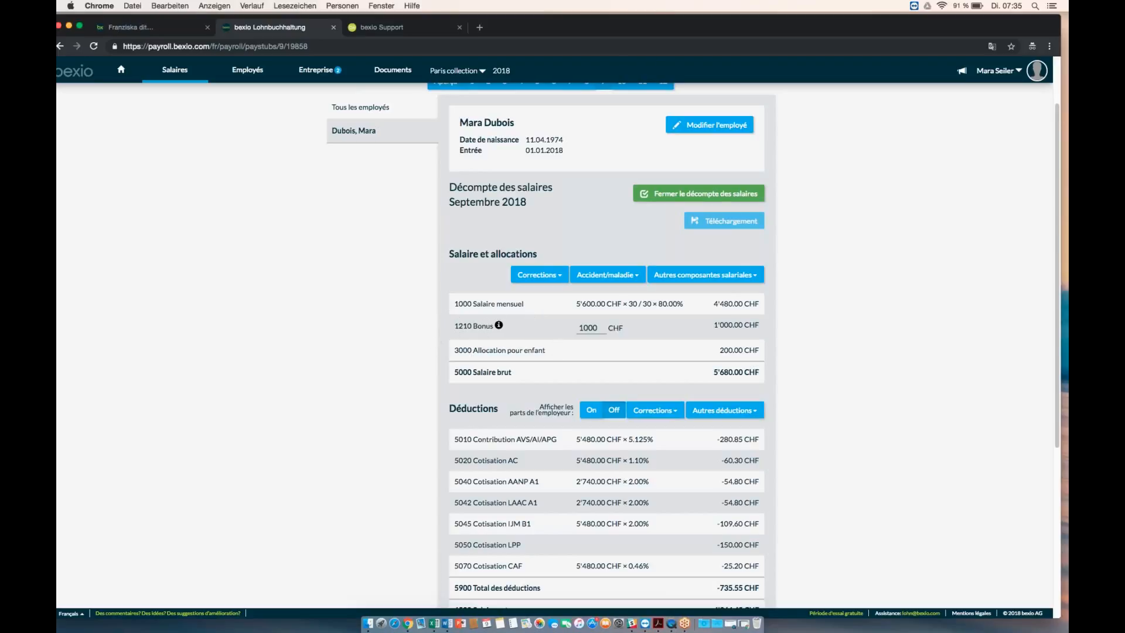
left_click_drag(455, 303, 358, 359)
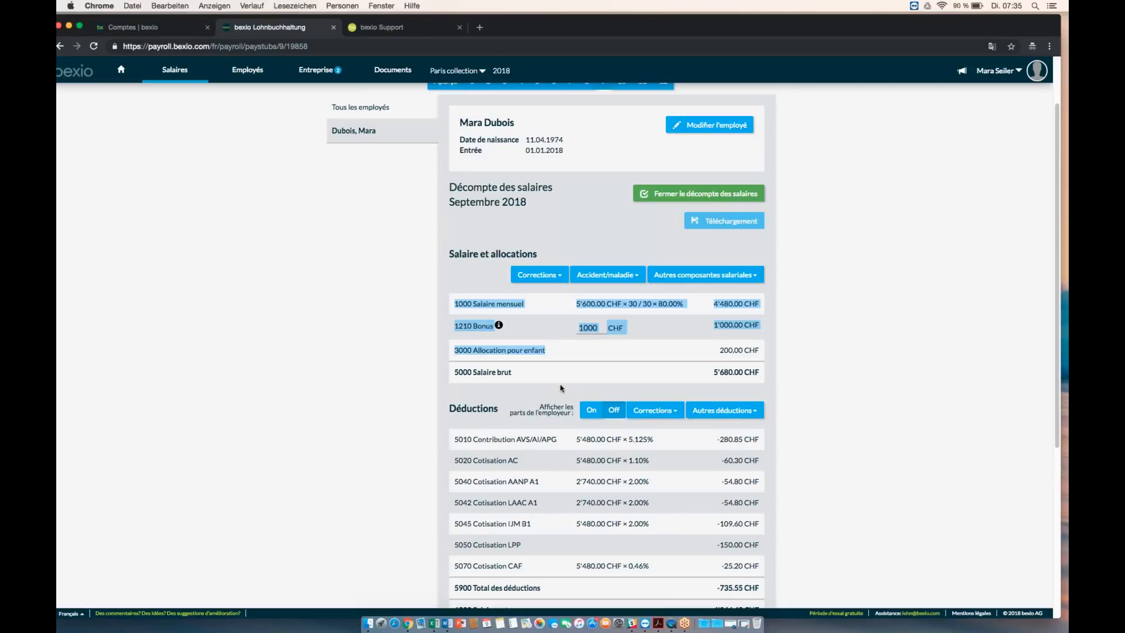
scroll(562, 388, "down", 1)
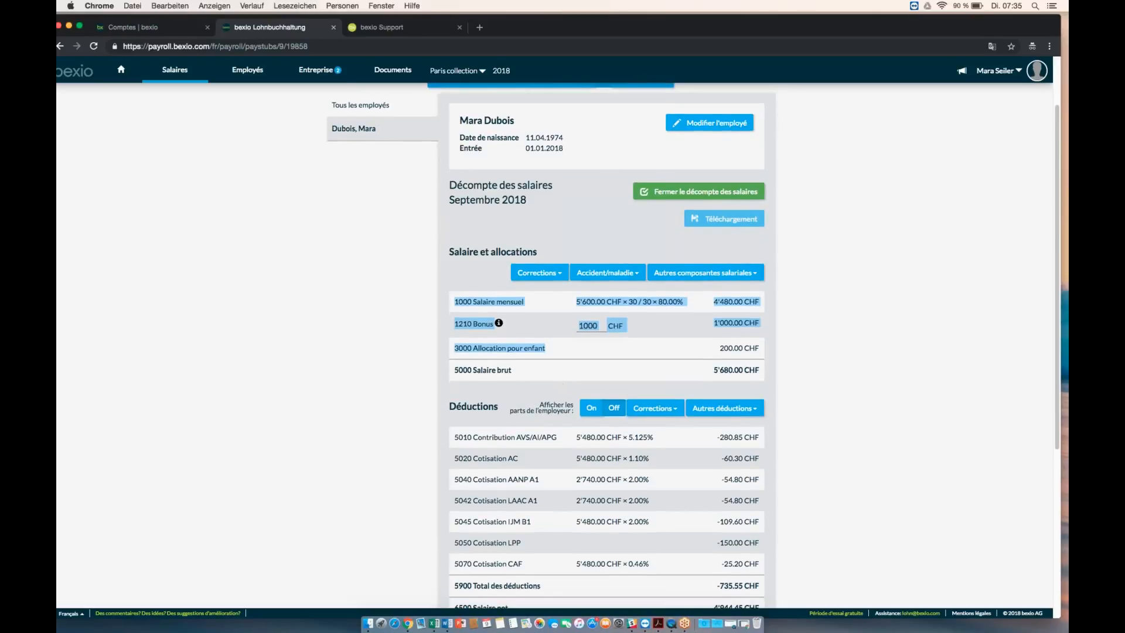
scroll(606, 351, "down", 2)
scroll(562, 249, "up", 1)
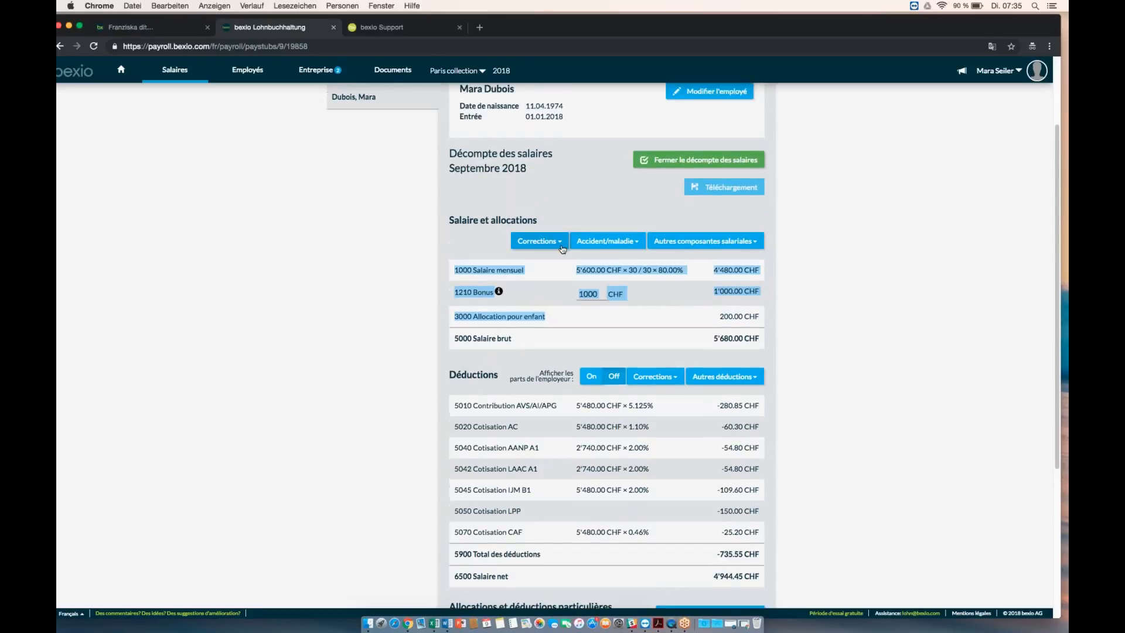
Step: Review the corrections and the accident or illness items that can be added to the salary and allowances section
left_click(562, 249)
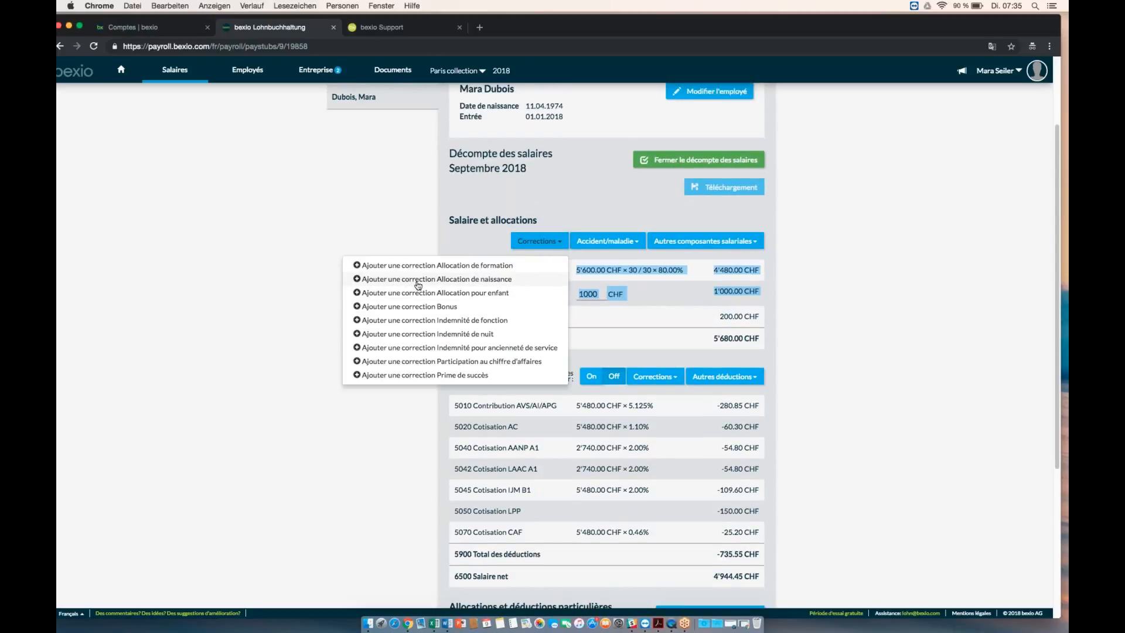
scroll(441, 273, "down", 1)
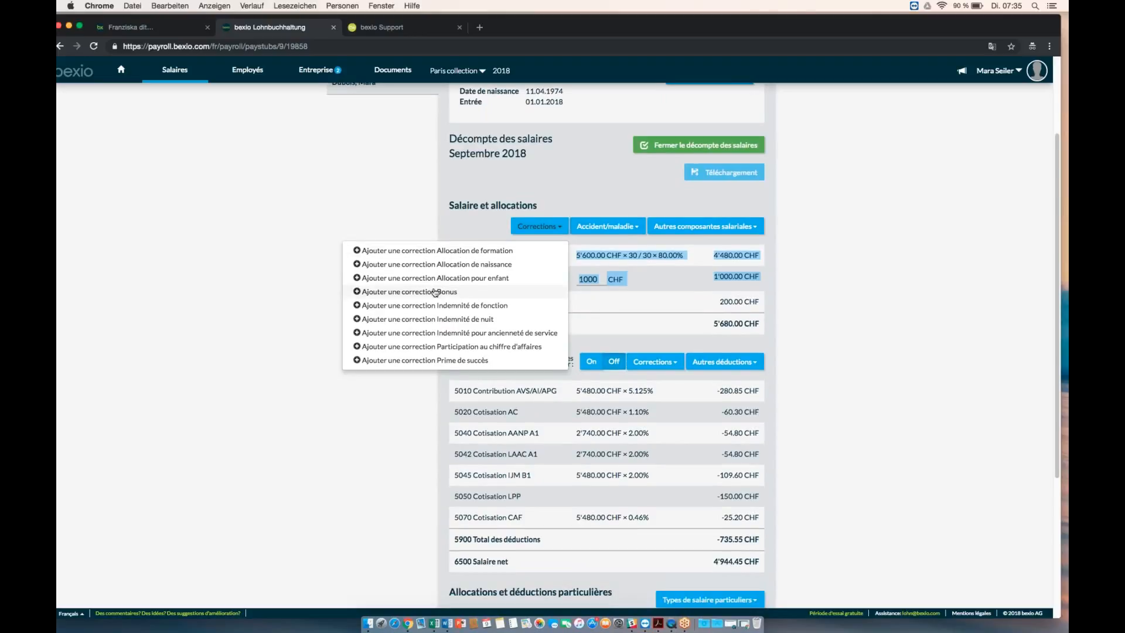
left_click(638, 233)
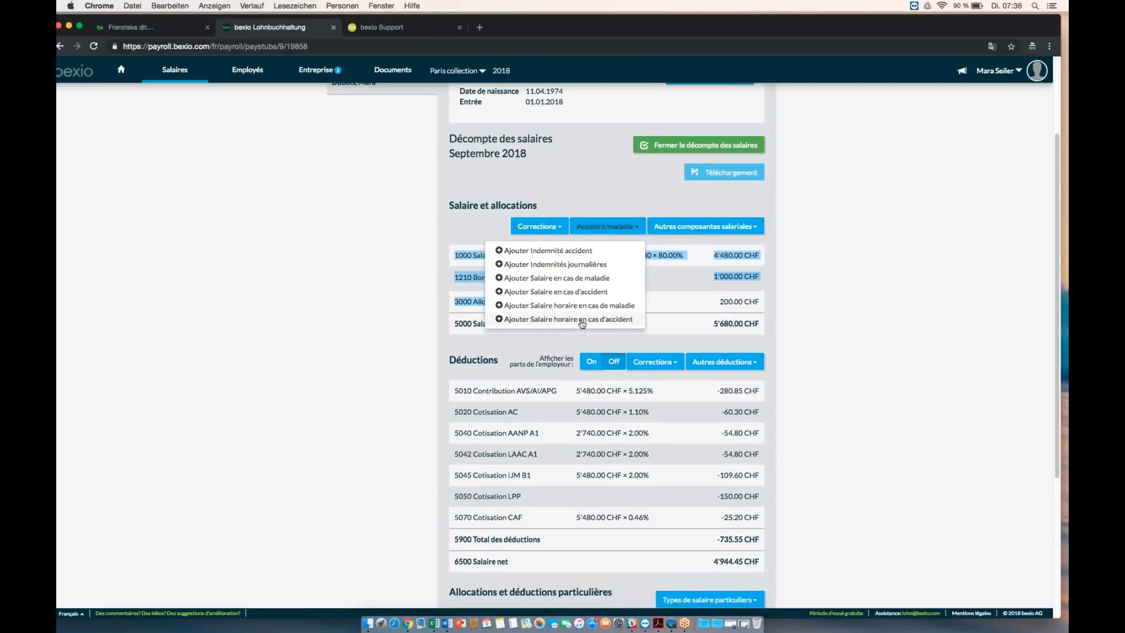
Step: Review the other salary components that can be added to the statement, from 13th salary to hourly wages, without adding any
left_click(757, 229)
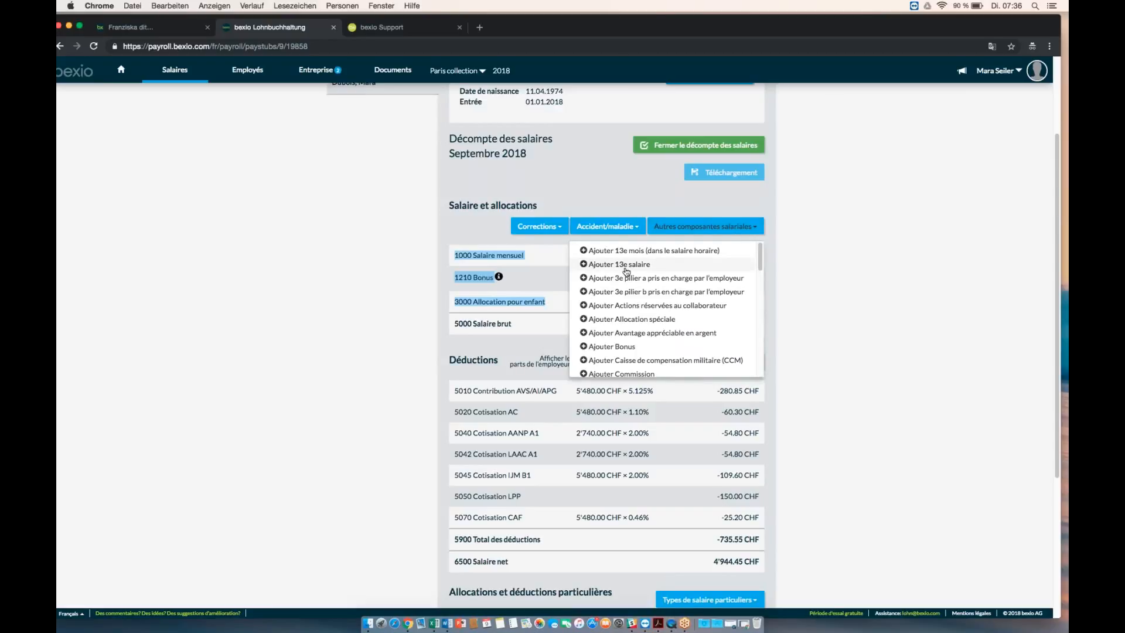
scroll(644, 309, "down", 1)
scroll(647, 316, "down", 1)
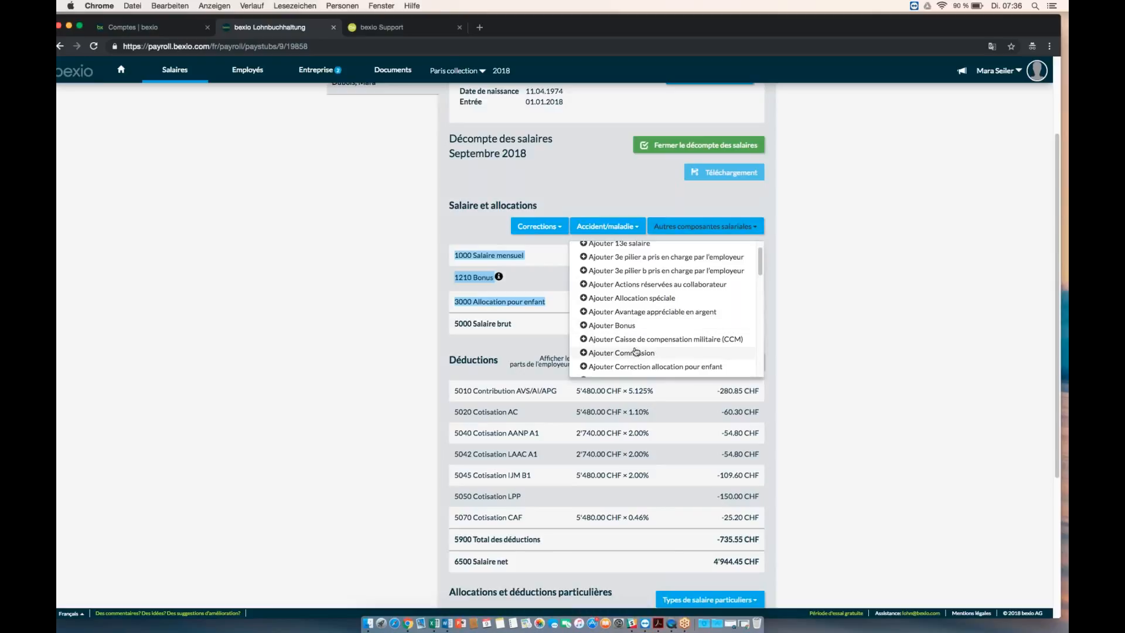
scroll(661, 340, "down", 2)
scroll(666, 331, "down", 1)
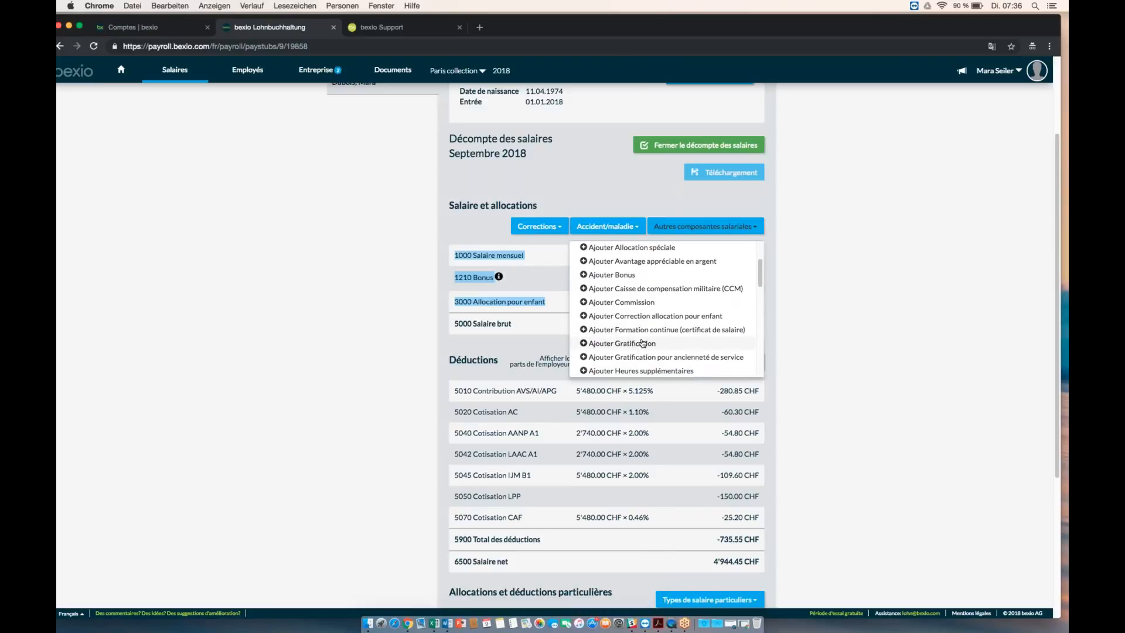
scroll(627, 343, "down", 2)
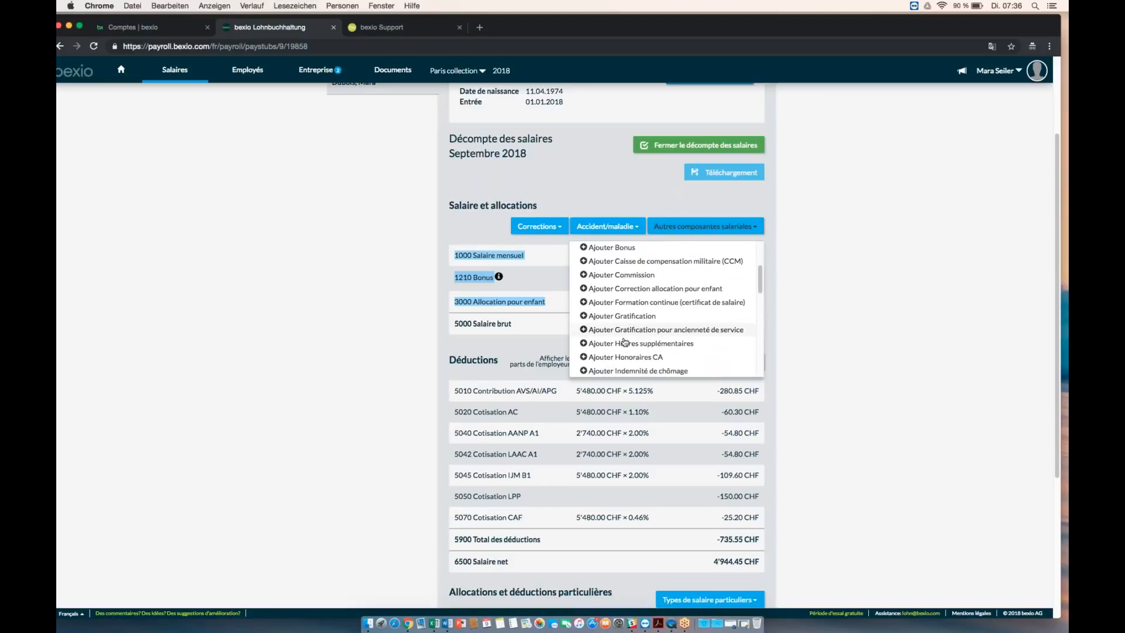
scroll(633, 334, "down", 10)
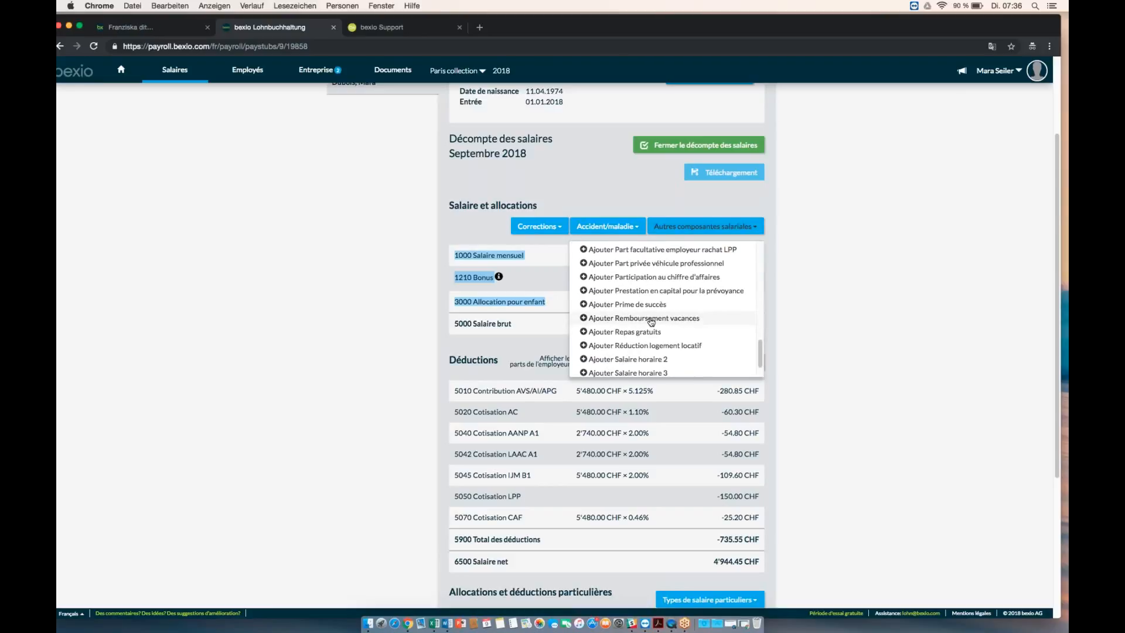
left_click(835, 296)
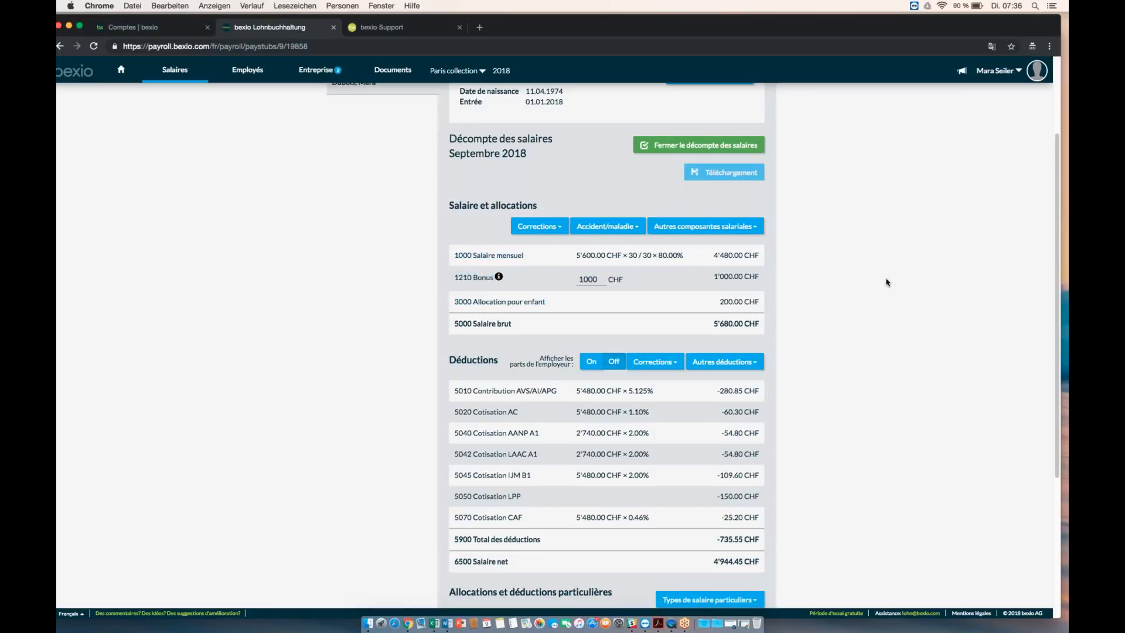
Step: Review the corrections that can be added to the deductions section of the September statement
scroll(887, 283, "down", 1)
scroll(887, 282, "down", 3)
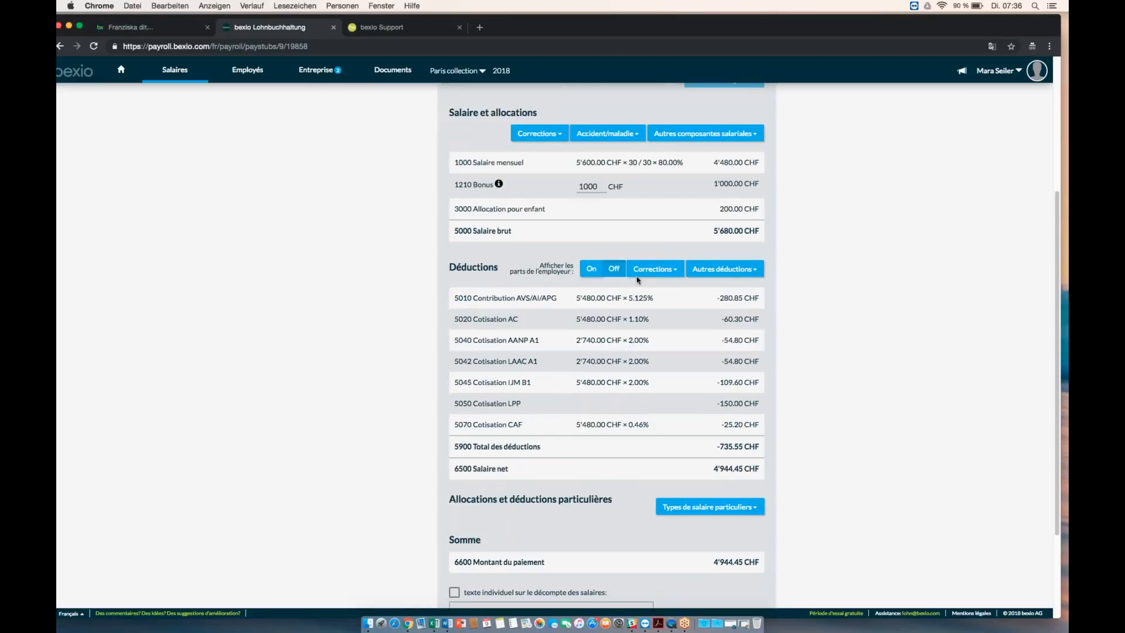
left_click(676, 273)
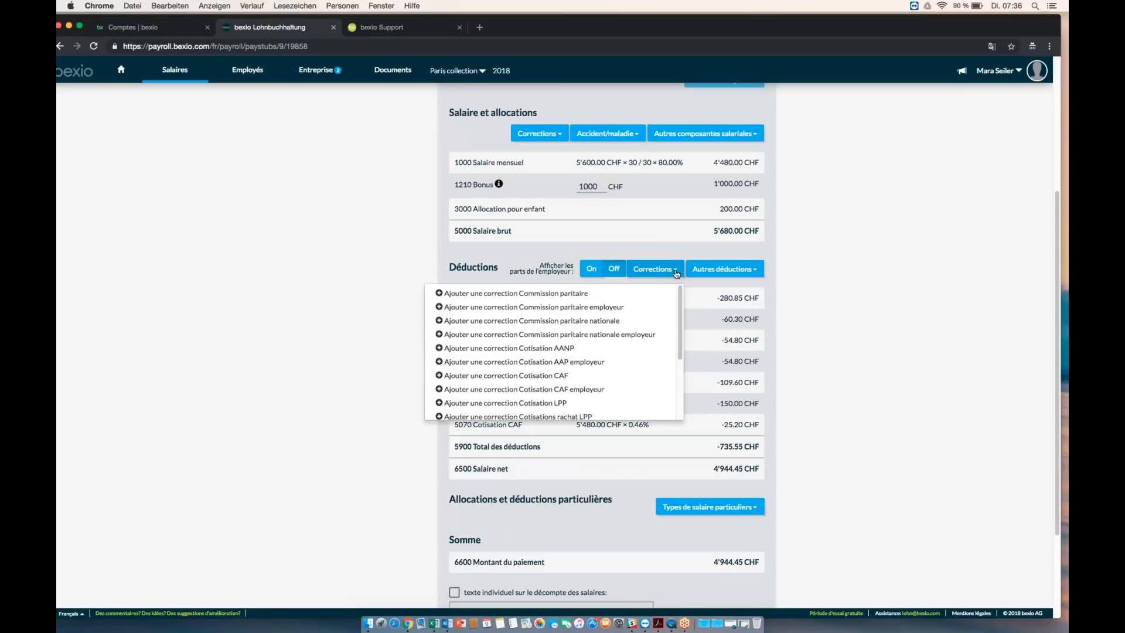
scroll(536, 351, "down", 3)
scroll(536, 351, "down", 1)
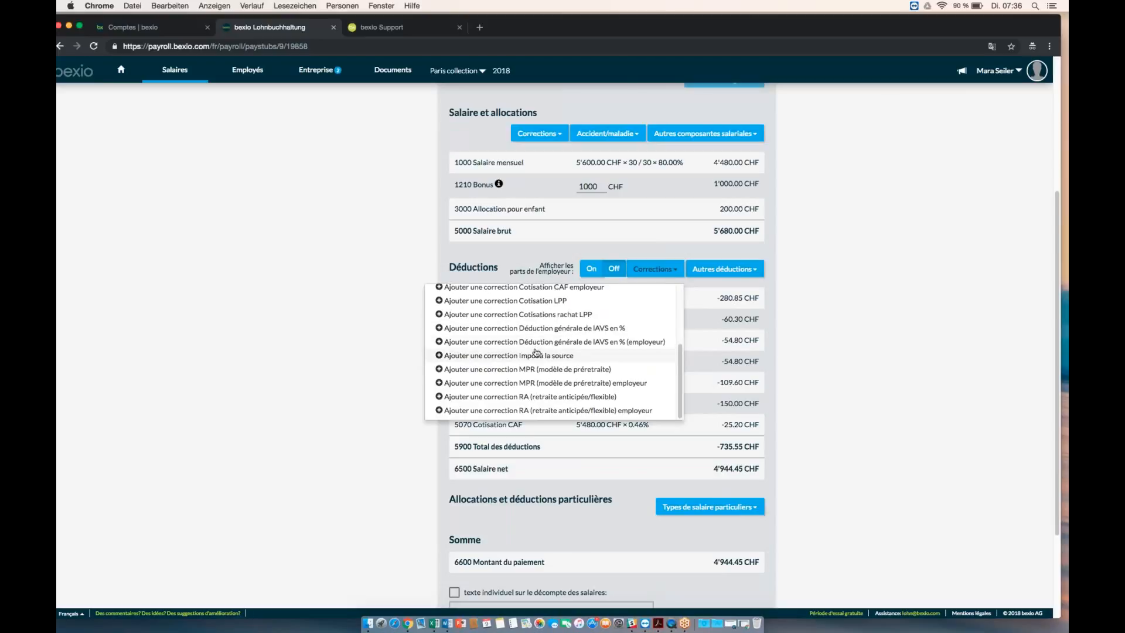
Step: Review the other deductions that can be added to the September statement, without adding any
left_click(755, 271)
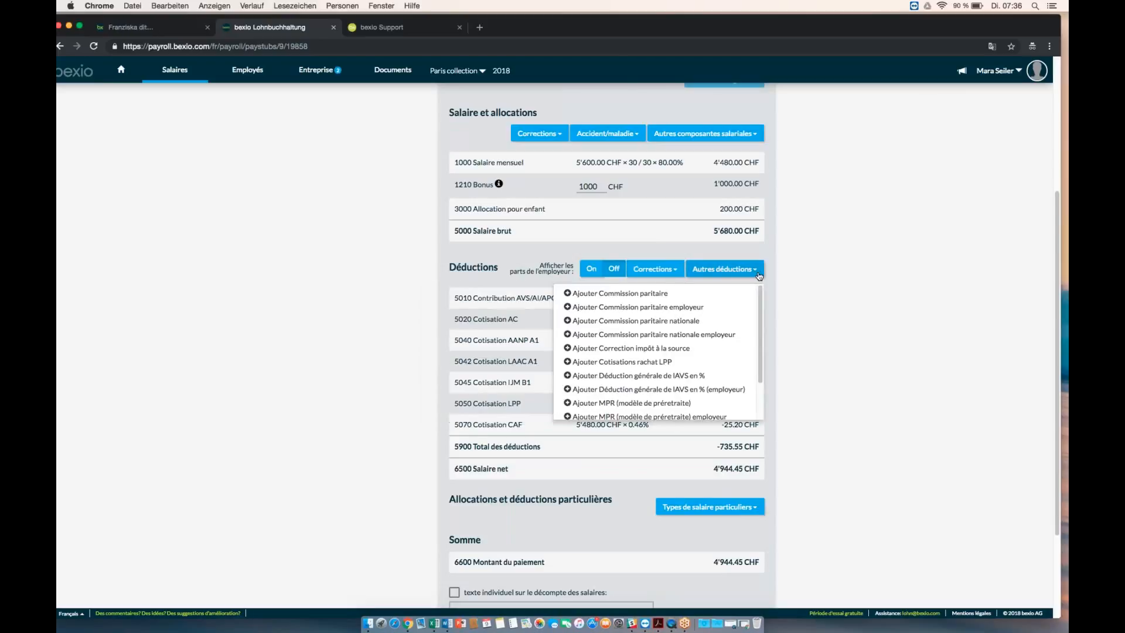
scroll(713, 335, "down", 1)
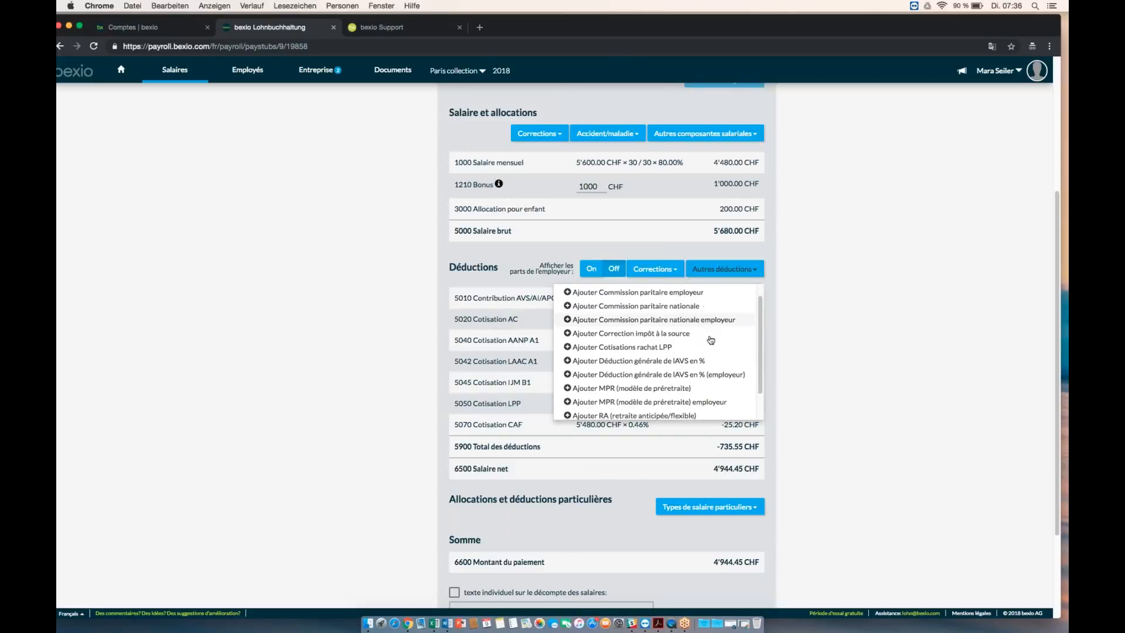
scroll(711, 340, "down", 1)
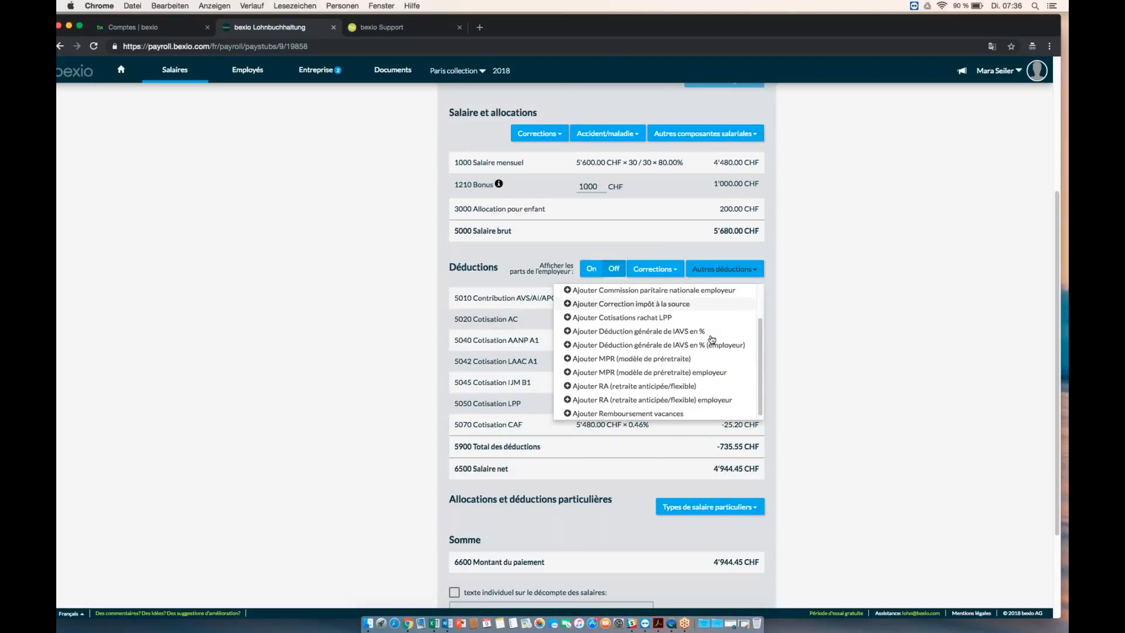
scroll(712, 338, "down", 1)
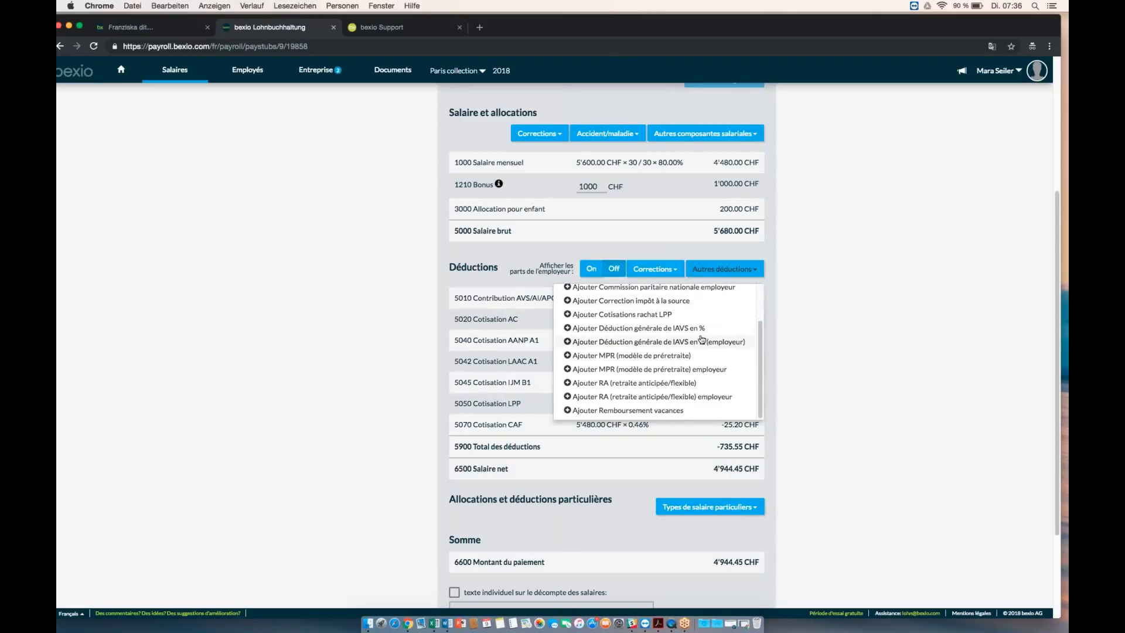
left_click(881, 385)
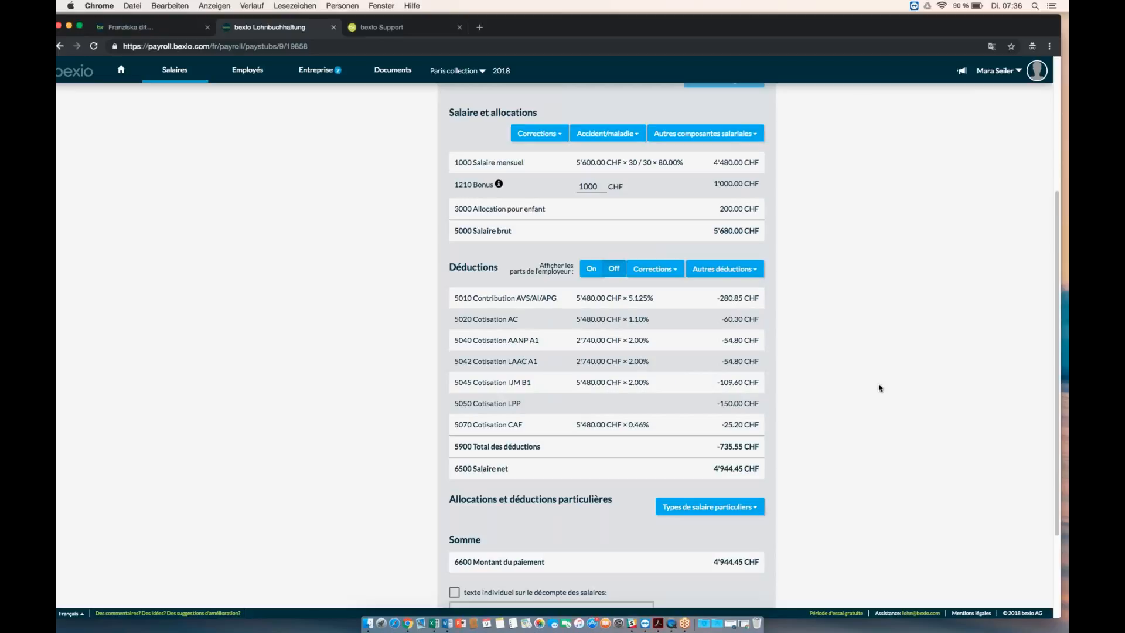
Step: Review the special wage types for expenses and net deductions available under the particular allowances and deductions, without adding any
scroll(879, 388, "down", 1)
scroll(878, 387, "down", 5)
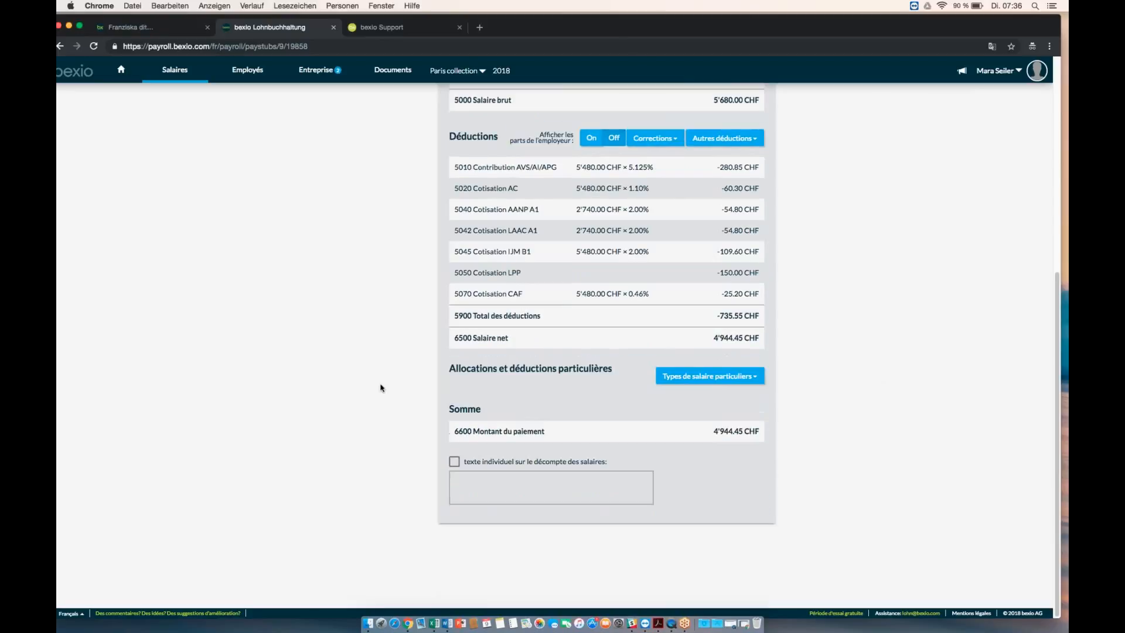
left_click(756, 377)
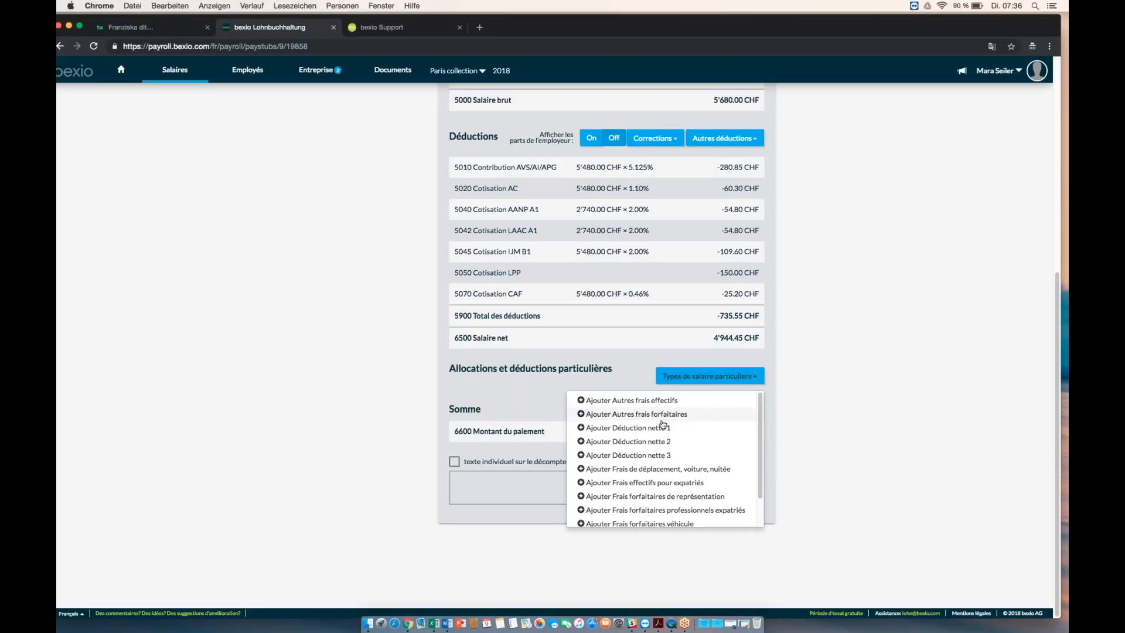
scroll(683, 469, "down", 1)
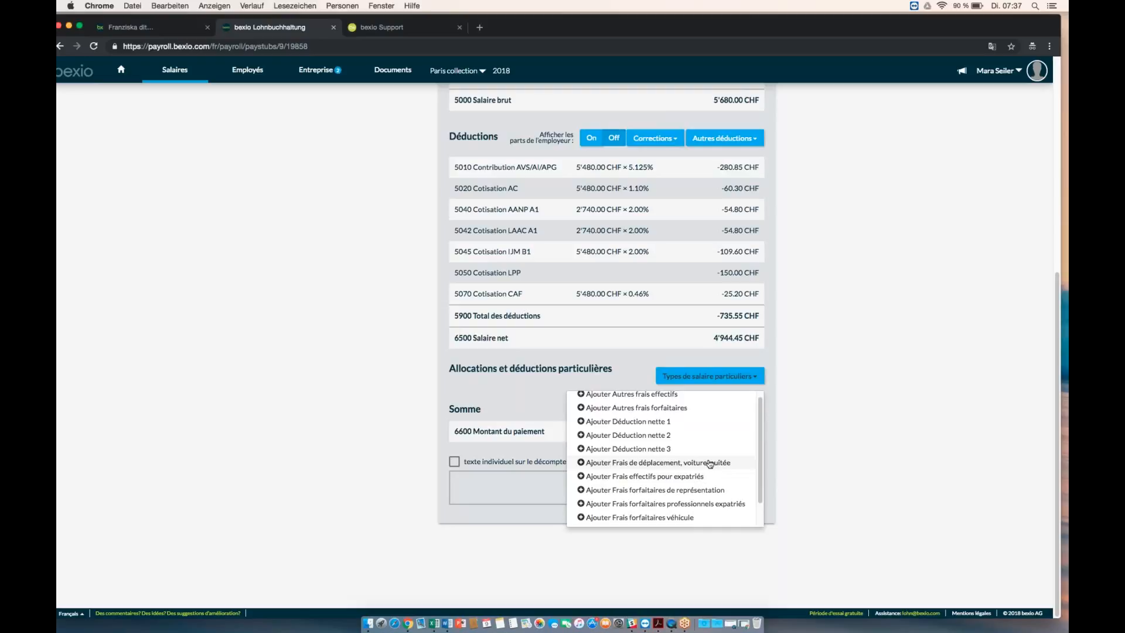
left_click(828, 412)
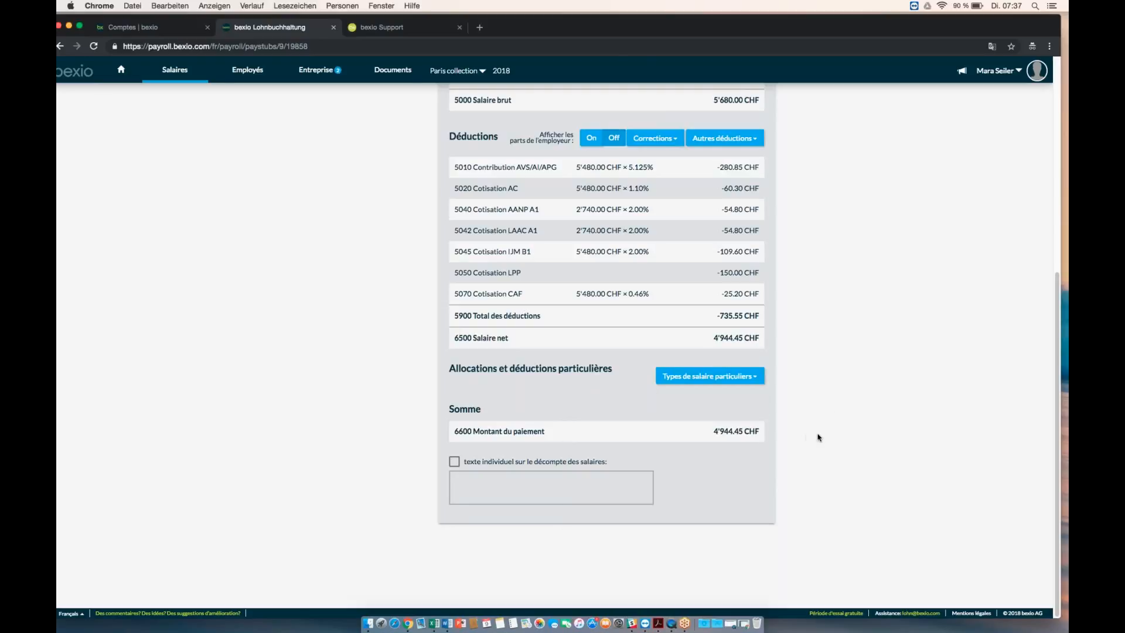
scroll(818, 437, "up", 6)
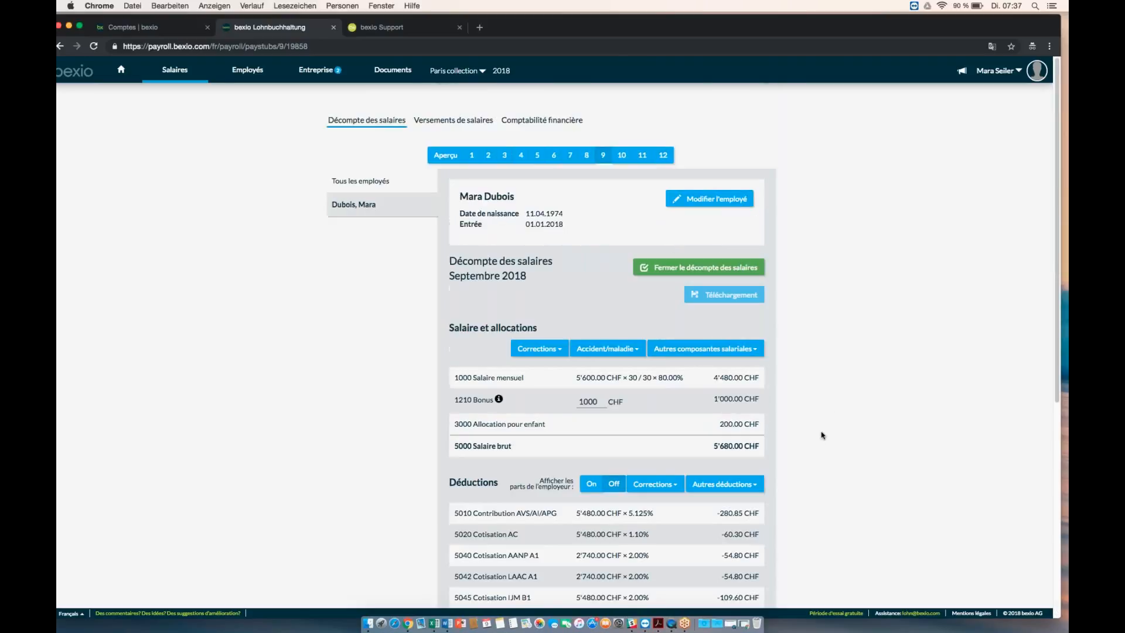
Step: Try out "Joyeux Noël" as the additional text on the September statements of all employees, clearing it without saving
left_click(372, 183)
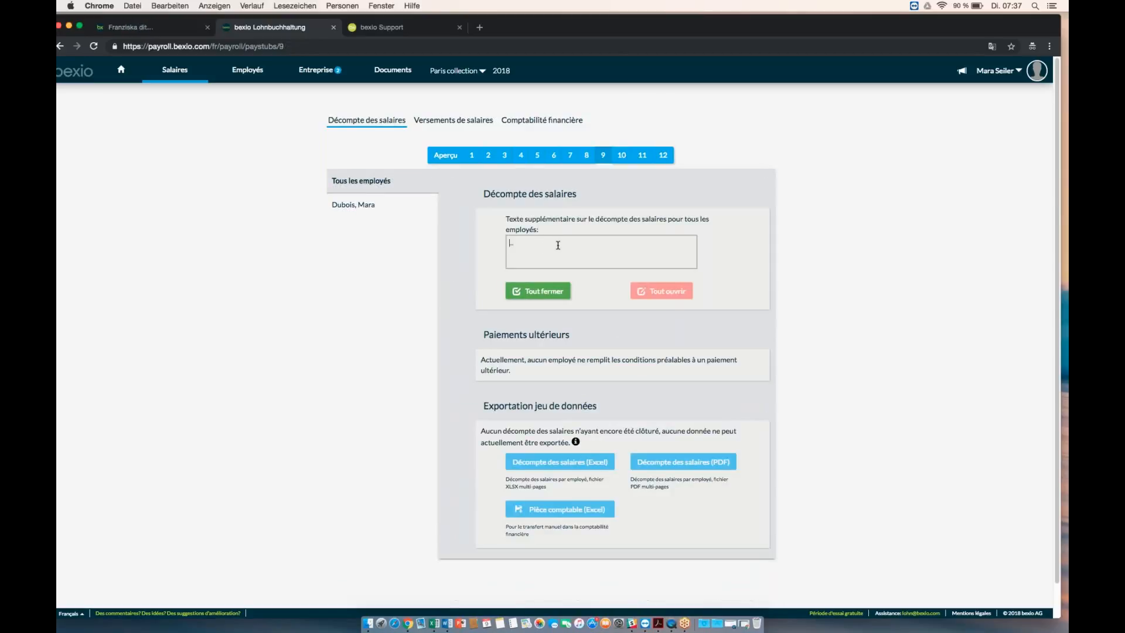
type("Bon")
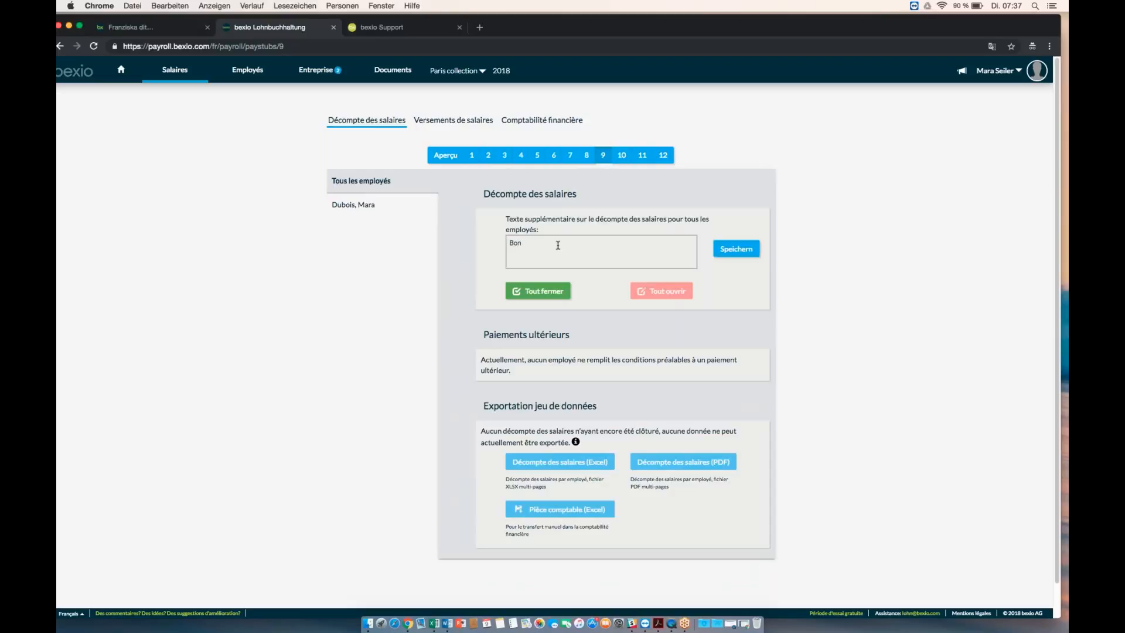
key("BackSpace")
key("BackSpace")
key("BackSpace")
type("Joyeux Noë")
key("BackSpace")
type("ël")
key("BackSpace")
key("BackSpace")
key("BackSpace")
key("BackSpace")
key("BackSpace")
key("BackSpace")
key("BackSpace")
key("BackSpace")
key("BackSpace")
key("BackSpace")
key("BackSpace")
Step: Try enabling the individual text on the employee's September statement and switch it off again
left_click(336, 209)
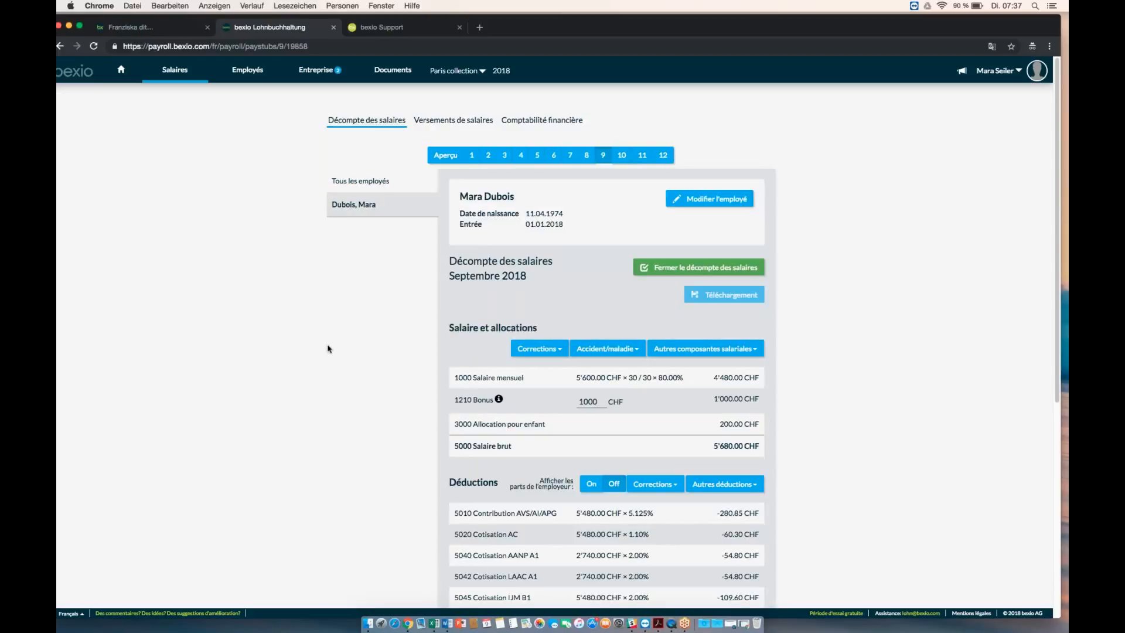
scroll(345, 344, "down", 1)
scroll(344, 345, "down", 6)
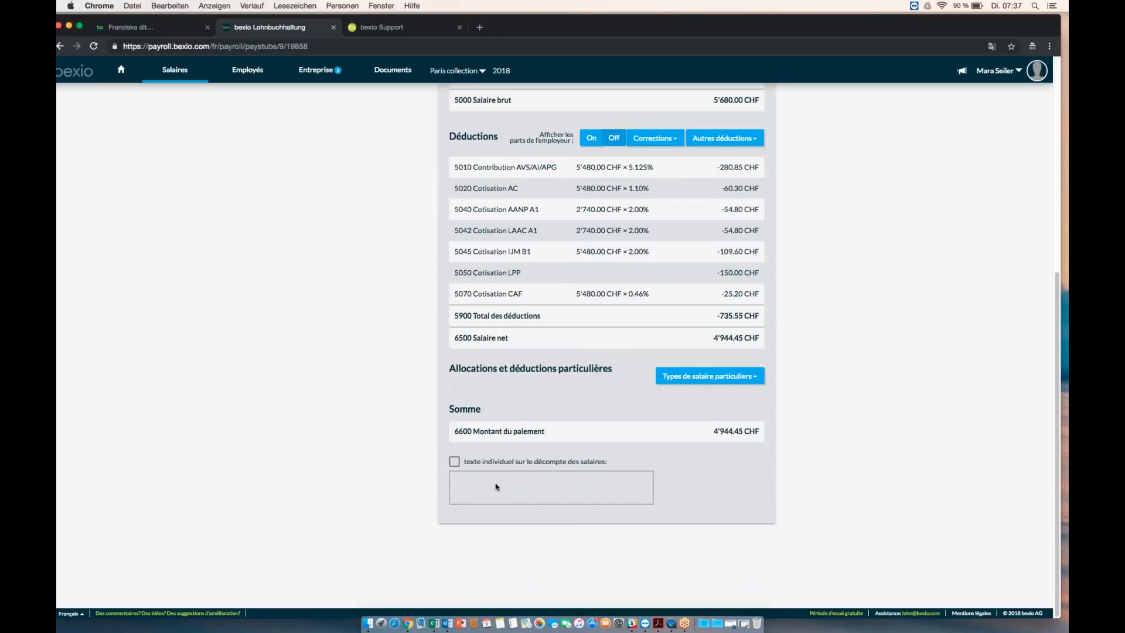
left_click(454, 460)
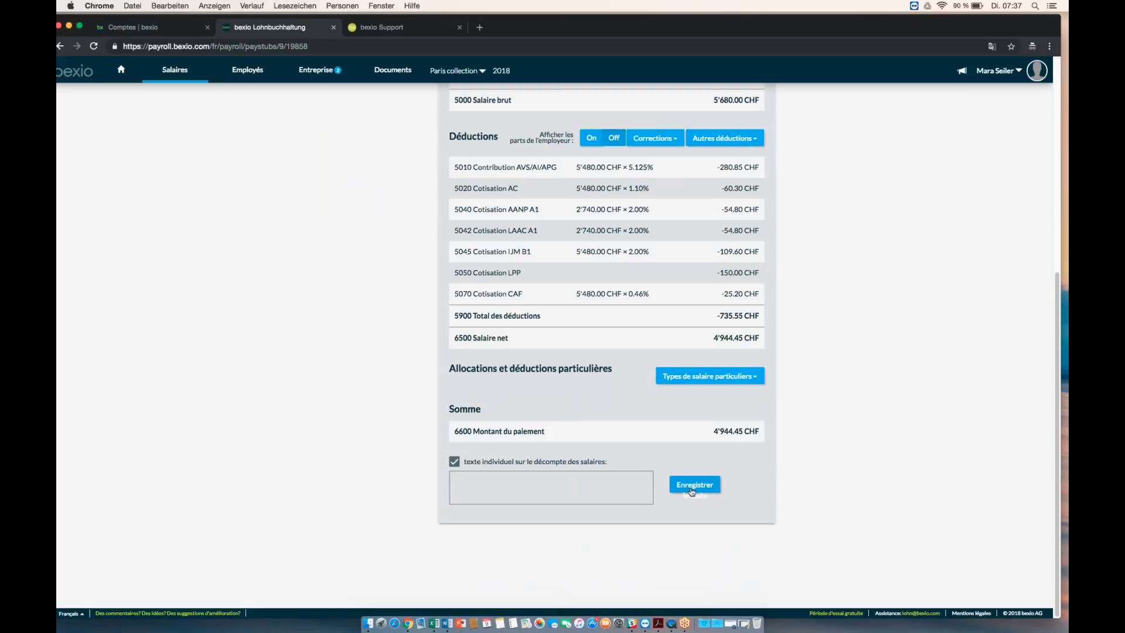
left_click(455, 462)
scroll(431, 464, "up", 4)
scroll(431, 464, "up", 3)
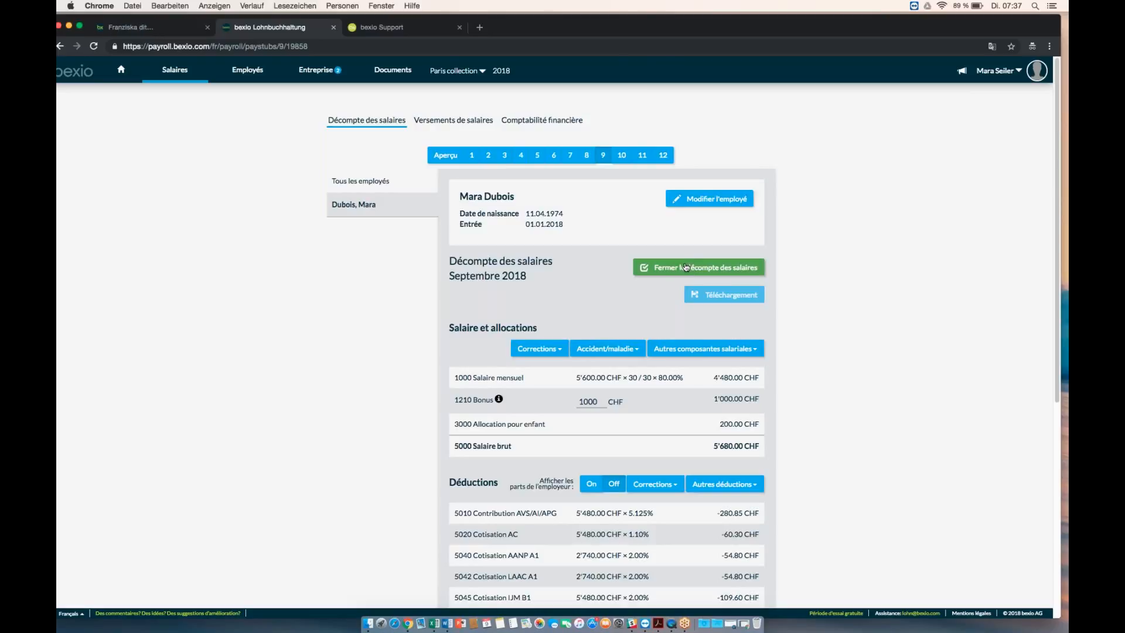
Step: Switch the employee's employment data from a monthly salary to an hourly wage of 35 CHF
left_click(250, 71)
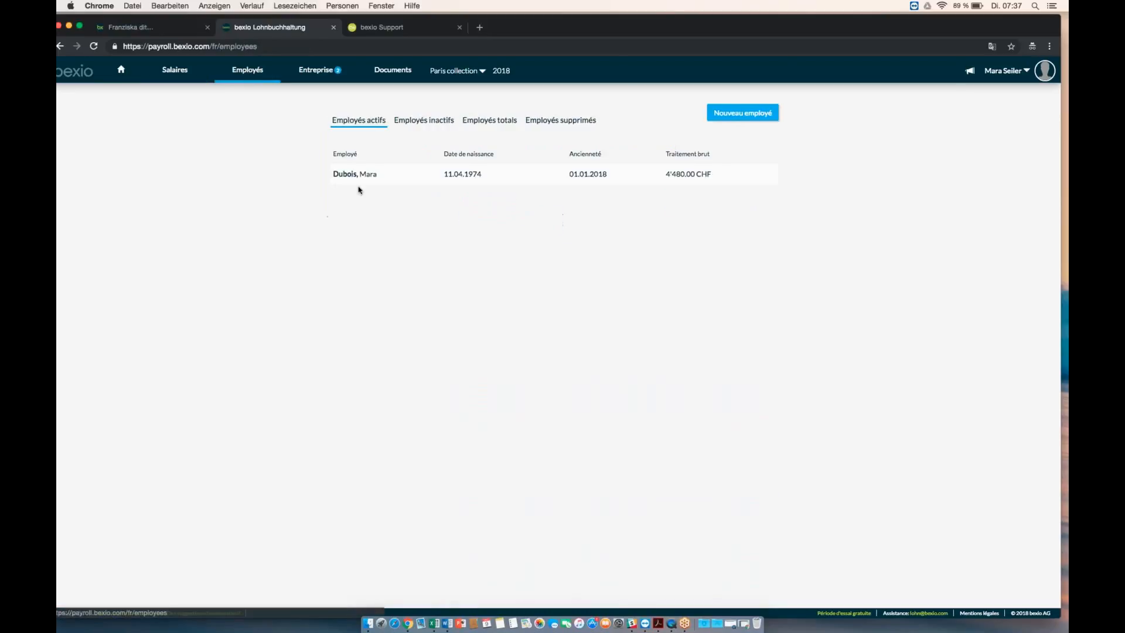
left_click(377, 184)
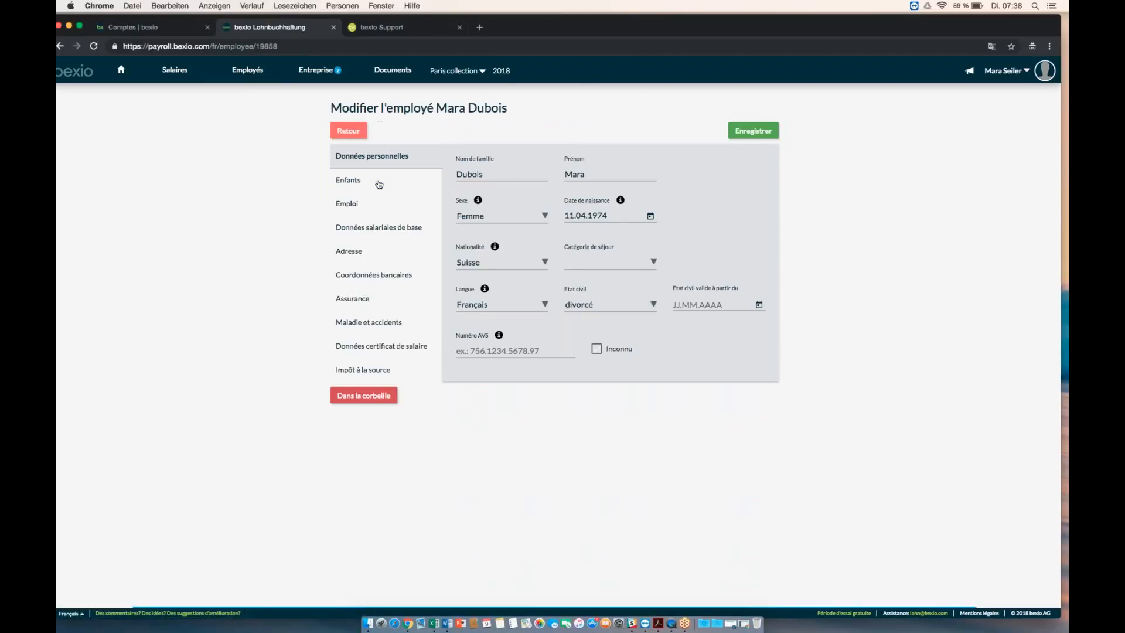
left_click(350, 227)
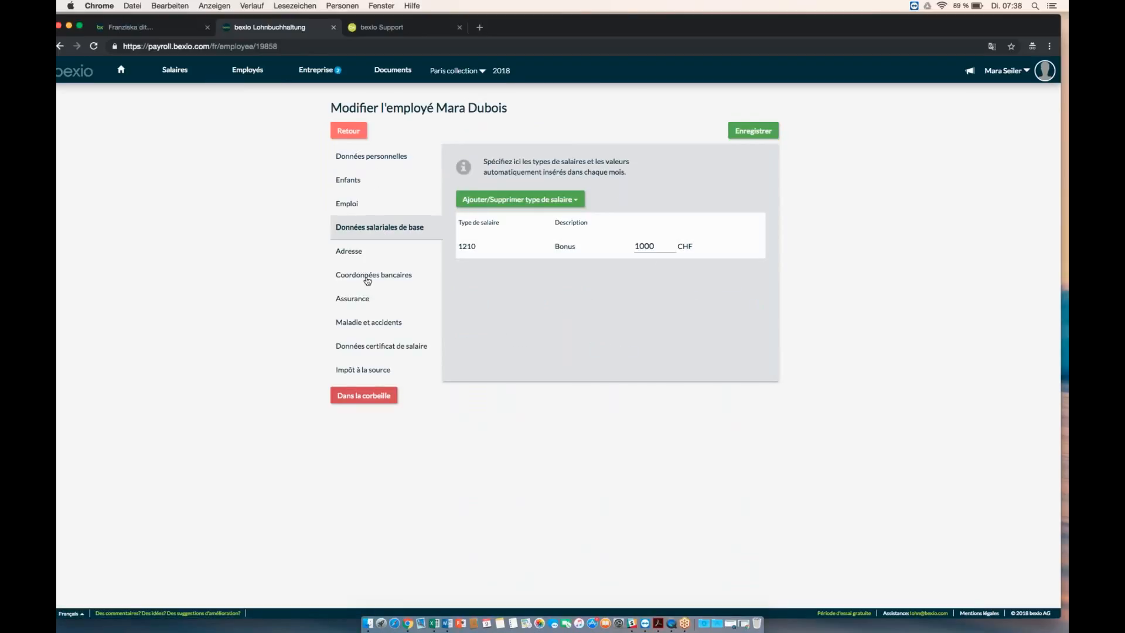
left_click(350, 205)
left_click(464, 293)
left_click(464, 350)
left_click(498, 377)
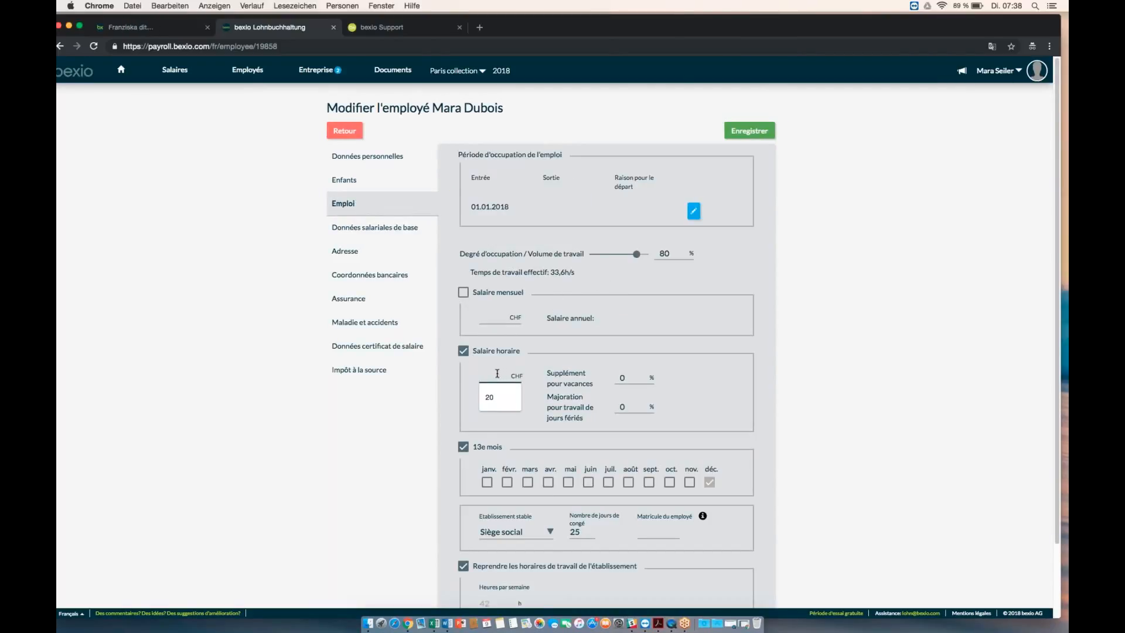
type("35")
key("Tab")
Step: Set the holiday supplement to 1.2 % and the public holiday supplement to 1.5 %, and save the employee
type("1.2")
key("Tab")
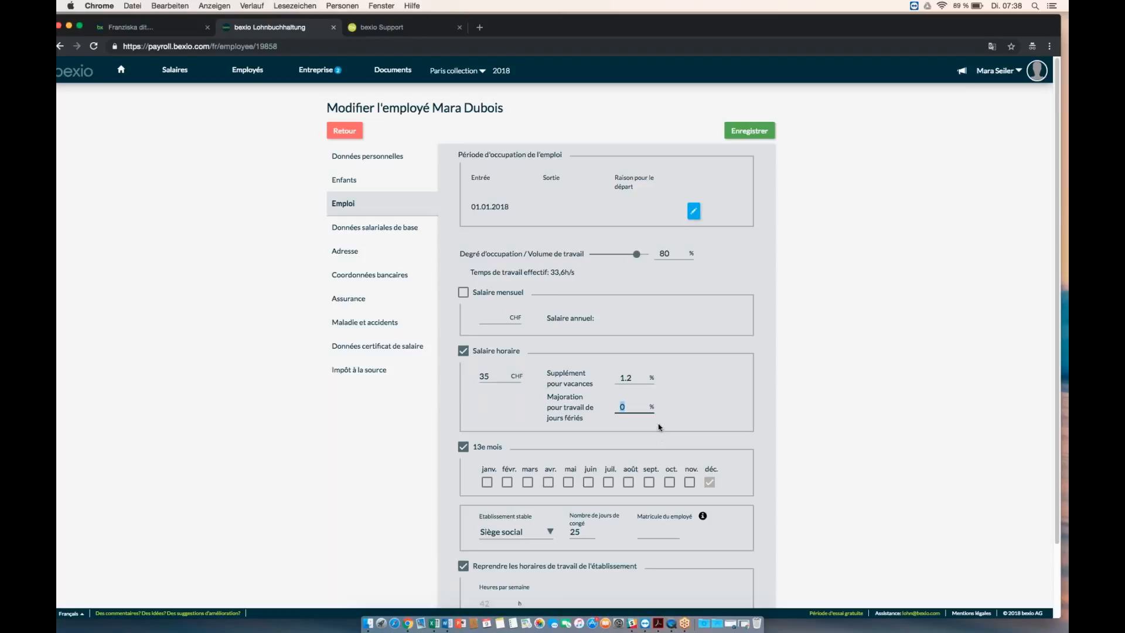
type("1.5")
key("Tab")
left_click(752, 133)
Step: Enter and save 40 hours for the hourly wage in the employee's September salary statement
left_click(176, 70)
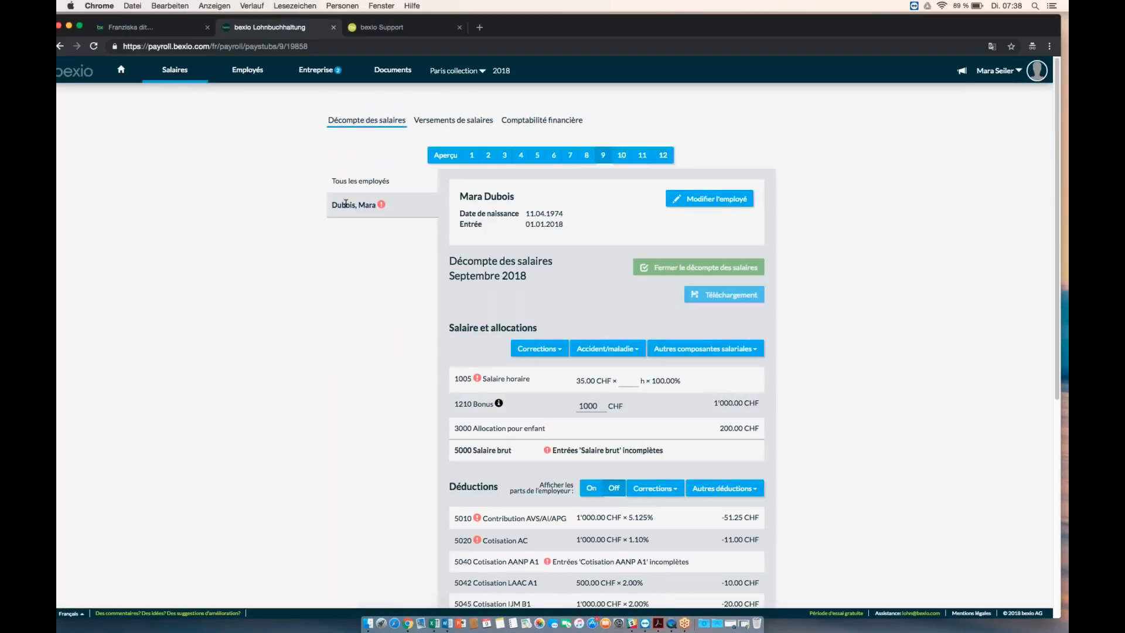
left_click(627, 381)
left_click(627, 381)
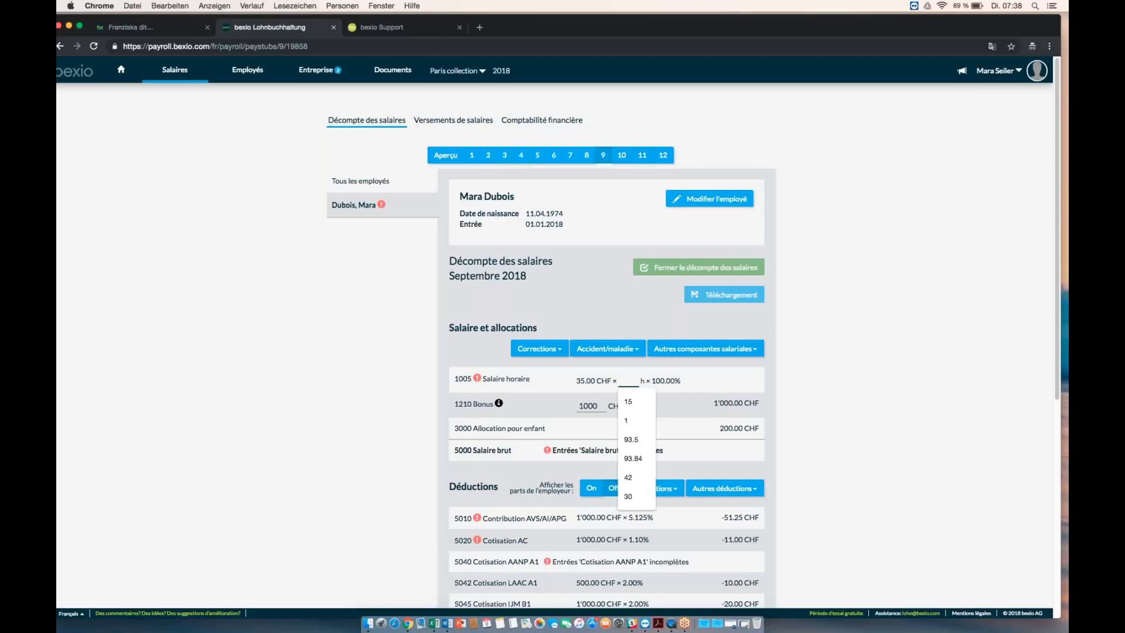
type("40")
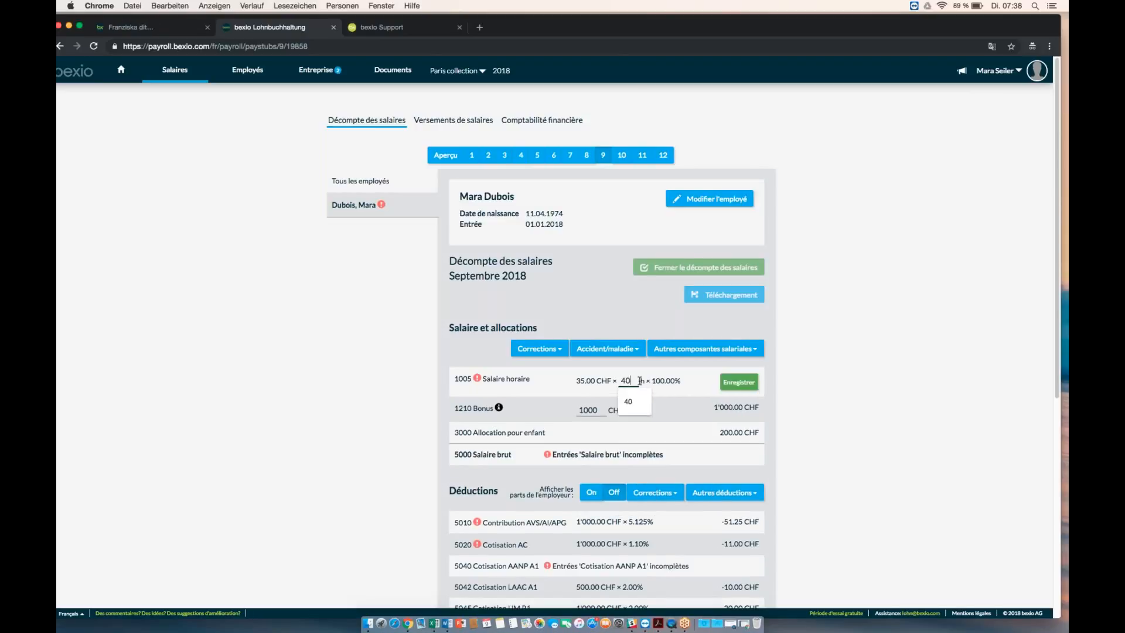
left_click(739, 382)
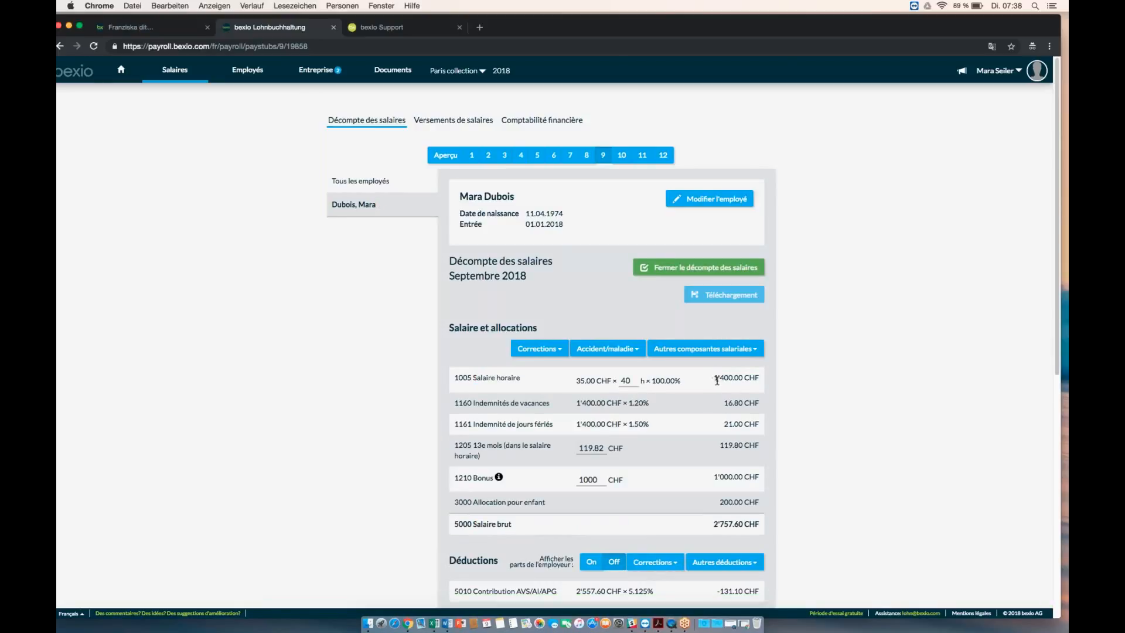
Step: Examine the hourly wage and bonus lines of the September statement and compare them with the August statement
left_click_drag(715, 379, 763, 381)
left_click_drag(473, 475, 759, 472)
left_click(585, 156)
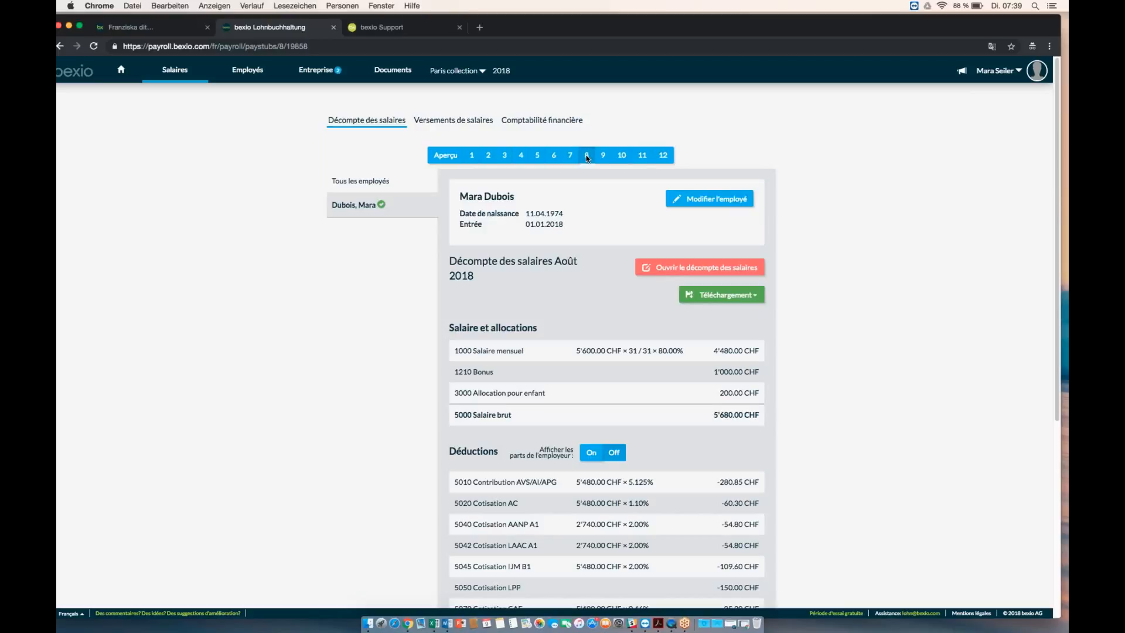
Step: Close the September 2018 salary statement and show the file formats available for its download
left_click(605, 156)
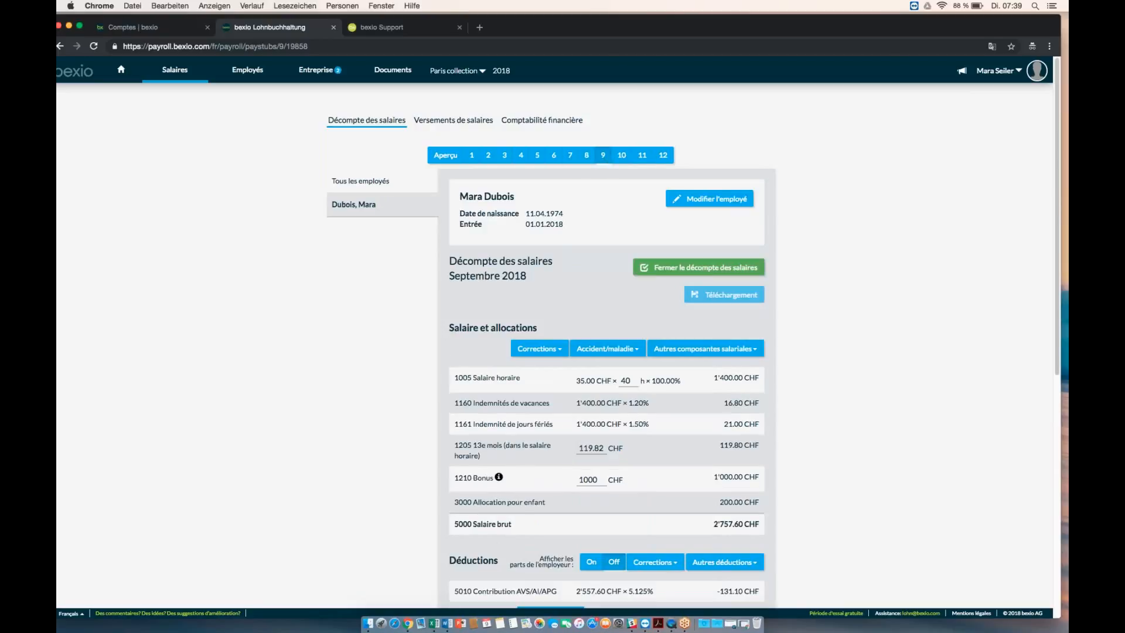
left_click(700, 271)
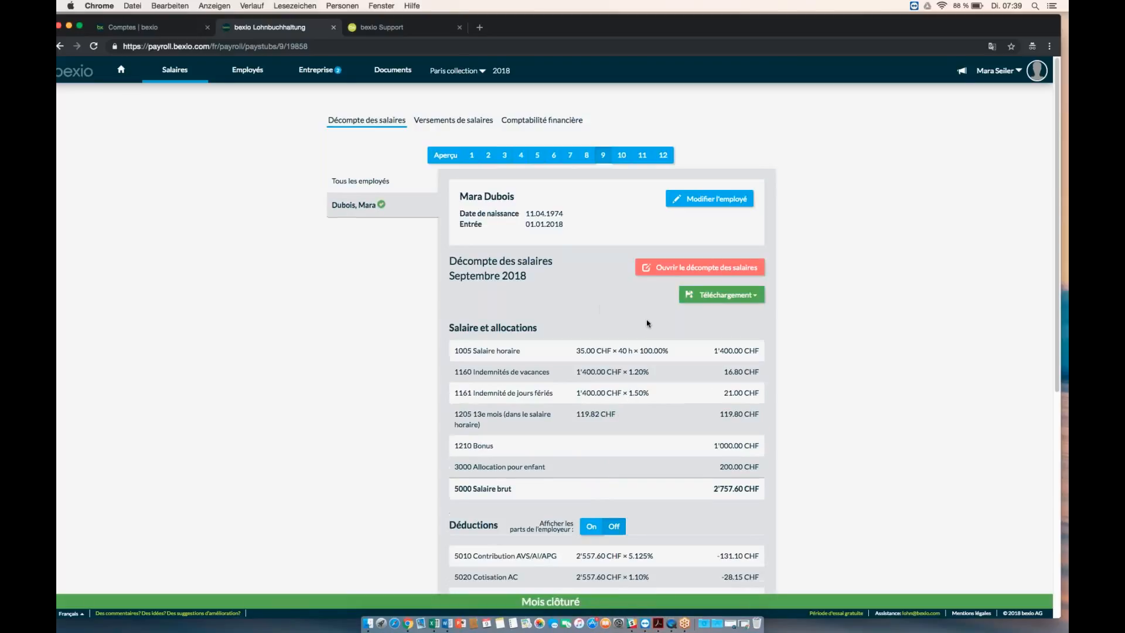
left_click(753, 296)
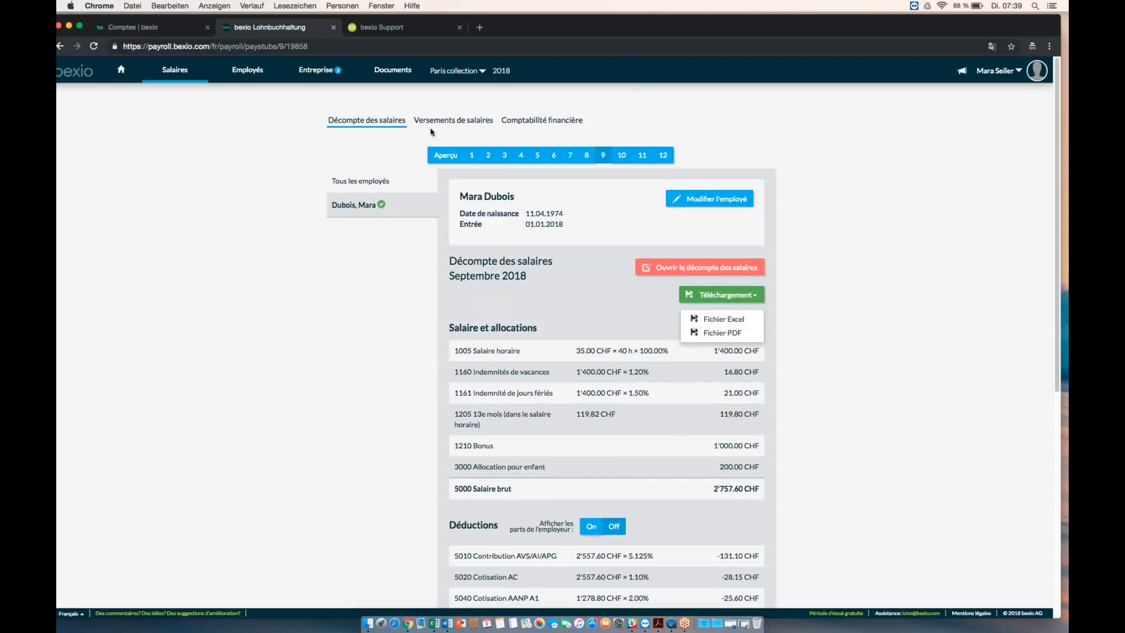
Step: Transfer the employee's September 2018 salary payment to e-banking, debiting the Crédit Suisse account
left_click(450, 121)
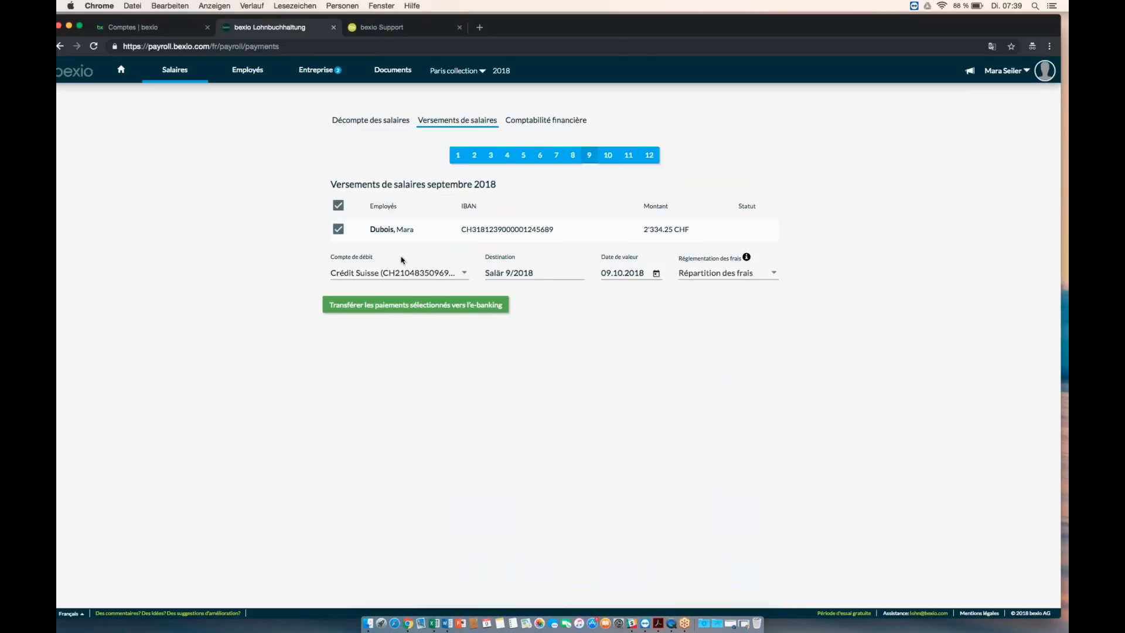
left_click(424, 307)
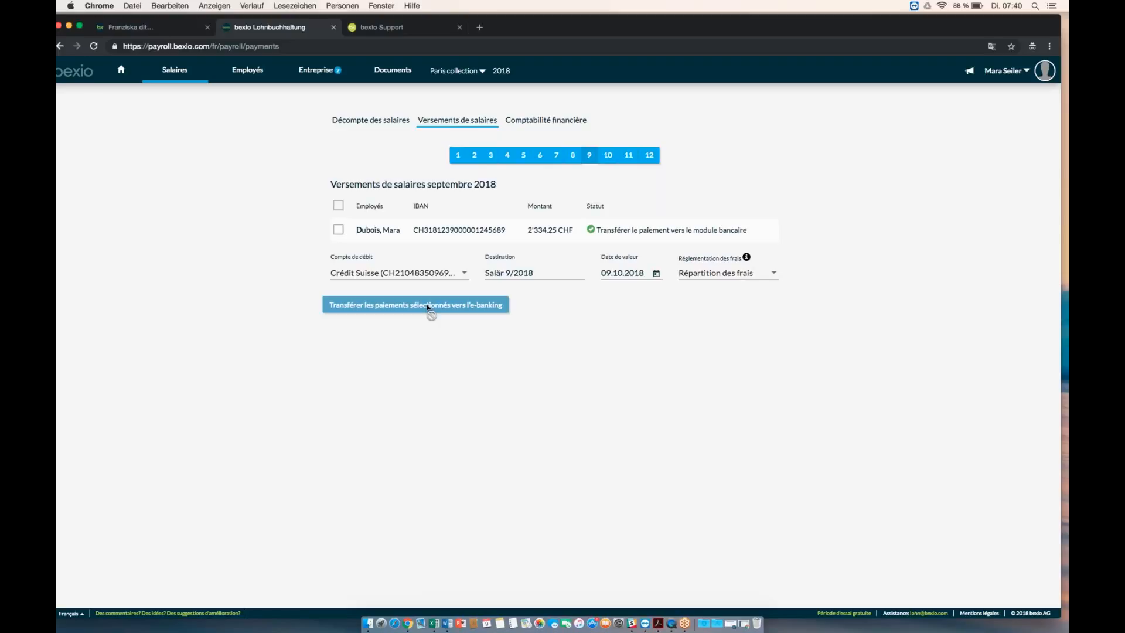
Step: Switch to the main bexio application and select all pending outgoing payments of the Crédit Suisse account in Banking
left_click(161, 30)
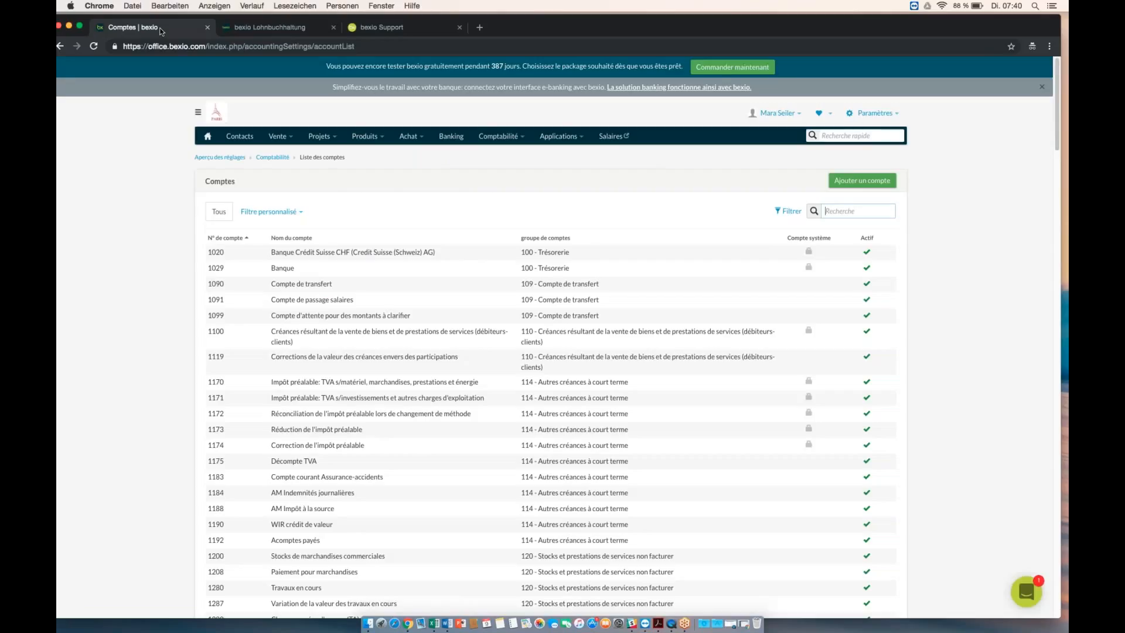
left_click(463, 137)
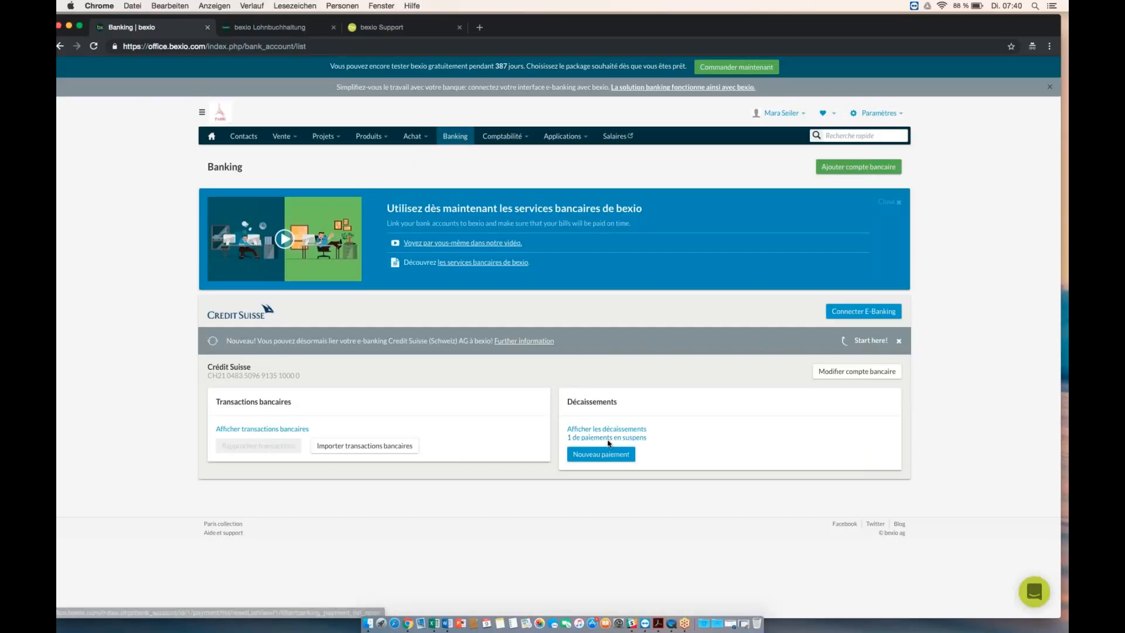
left_click(612, 439)
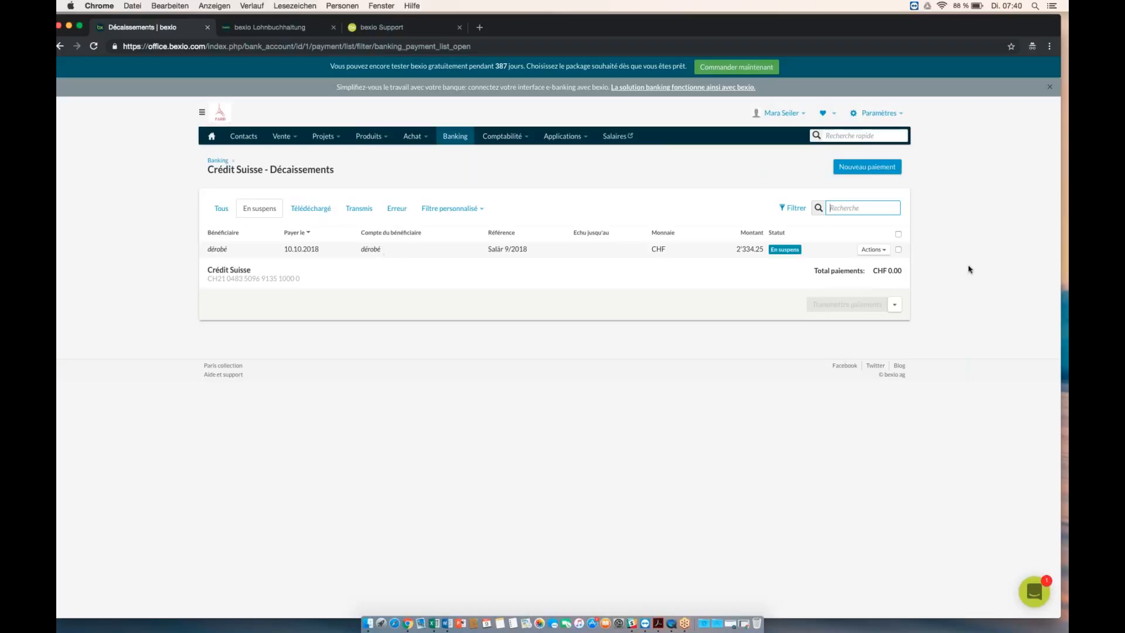
left_click(898, 234)
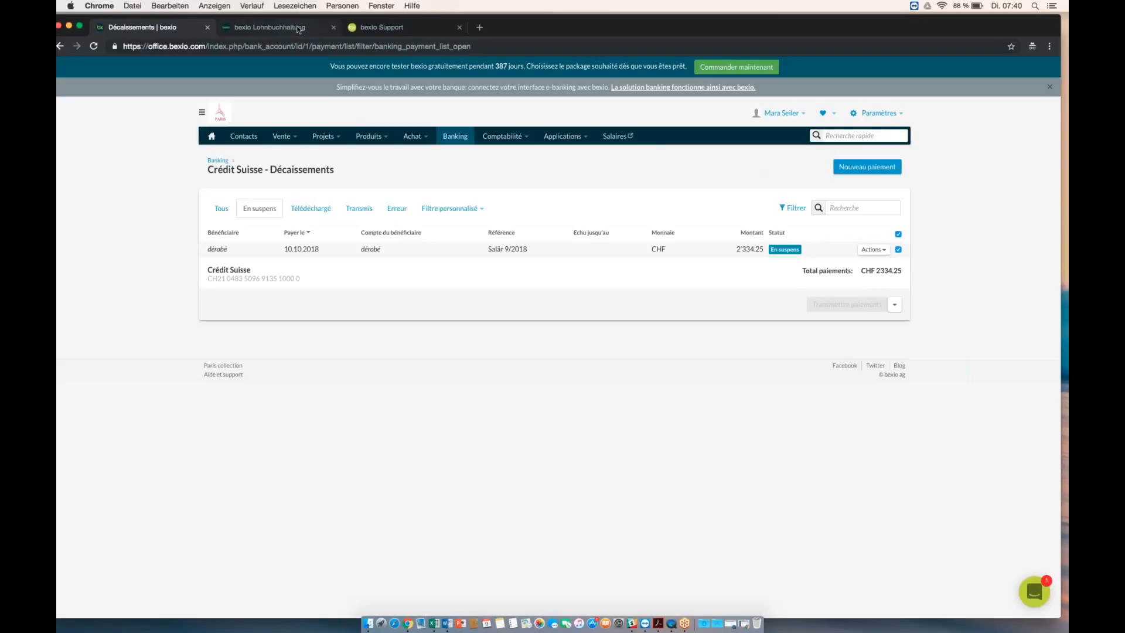
Step: Return to bexio payroll, review the provisional September 2018 accounting voucher and transmit it to financial accounting with posting date 30.09.2018
left_click(300, 28)
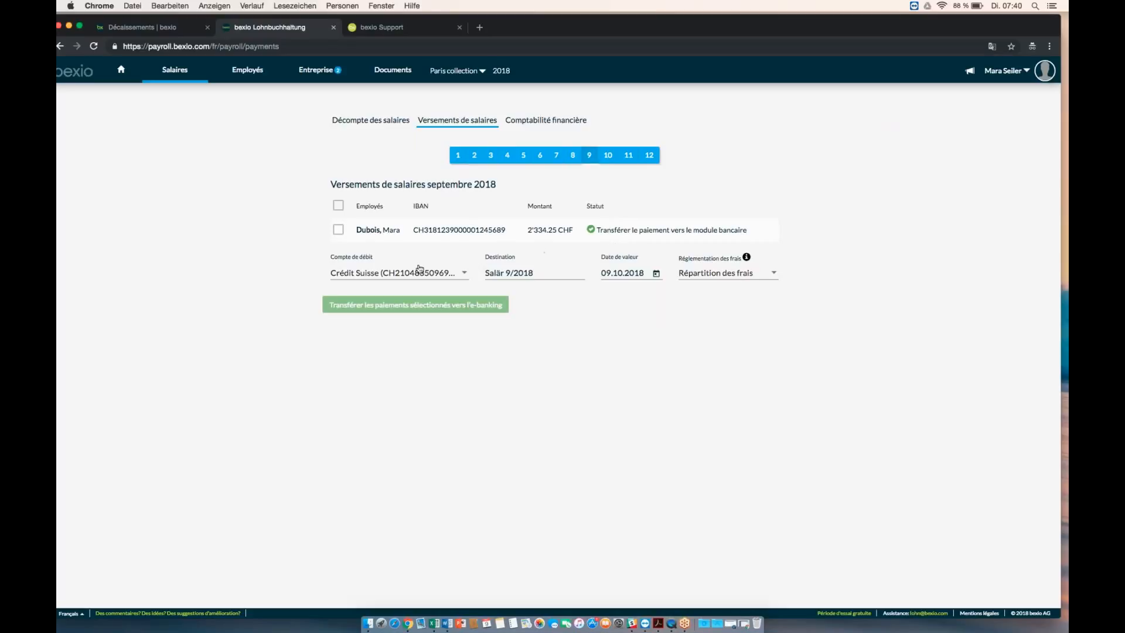
left_click(541, 120)
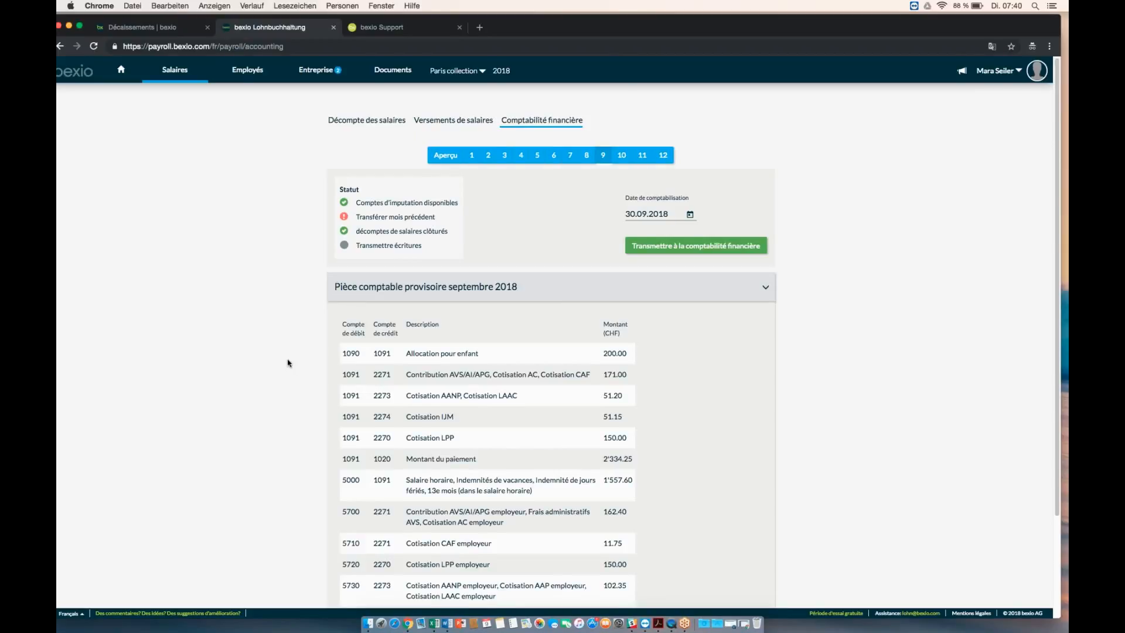
scroll(287, 363, "down", 1)
scroll(287, 363, "down", 1)
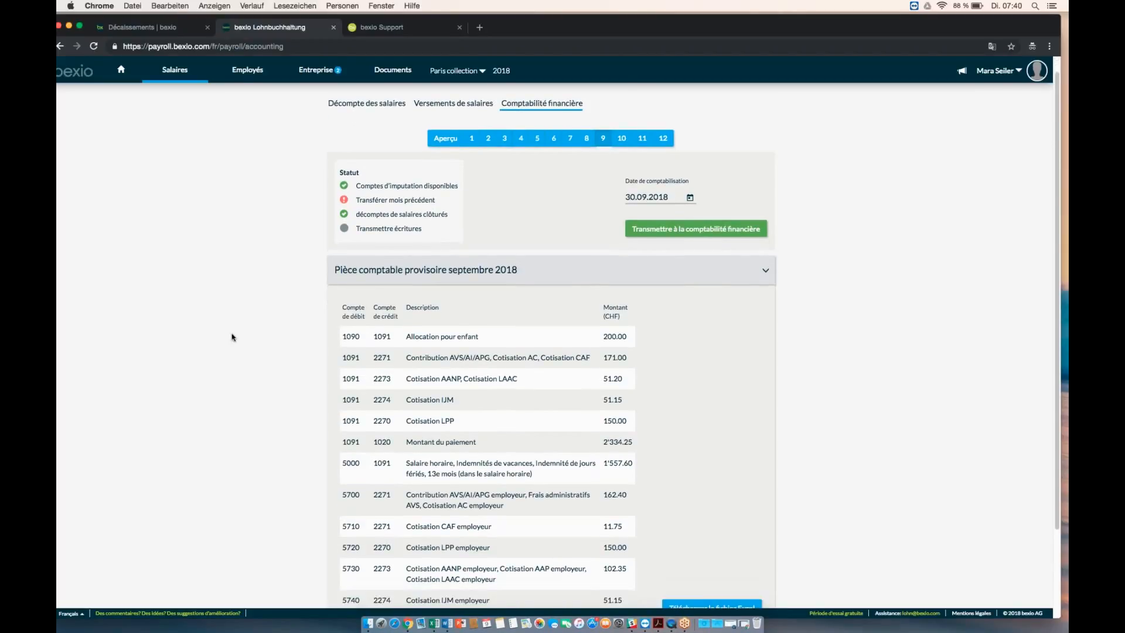
scroll(280, 331, "down", 1)
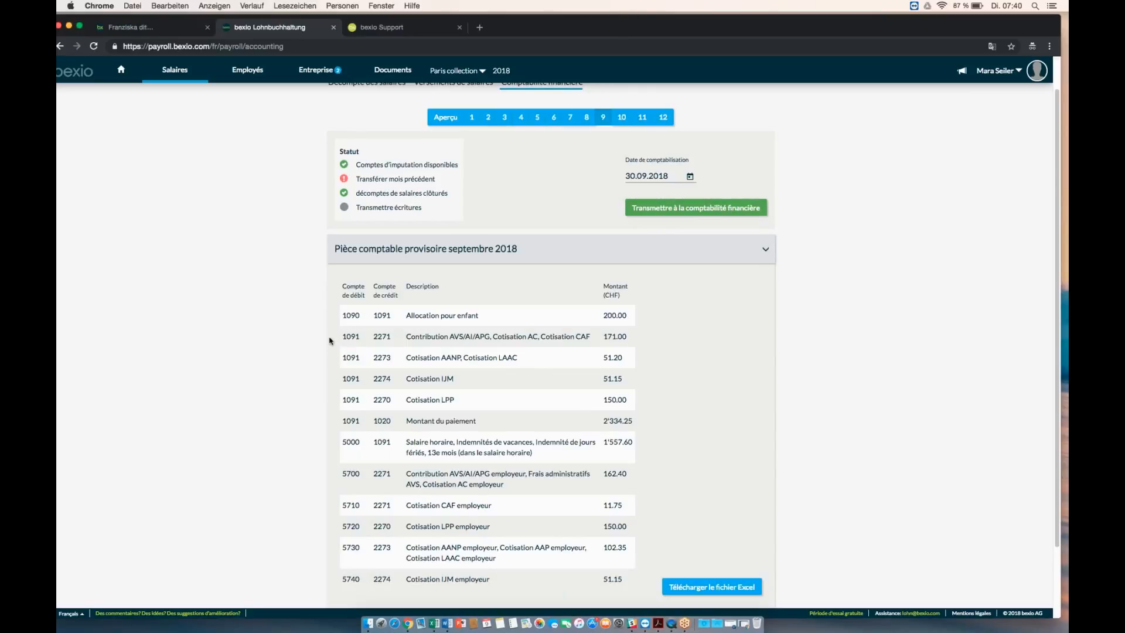
scroll(351, 293, "down", 1)
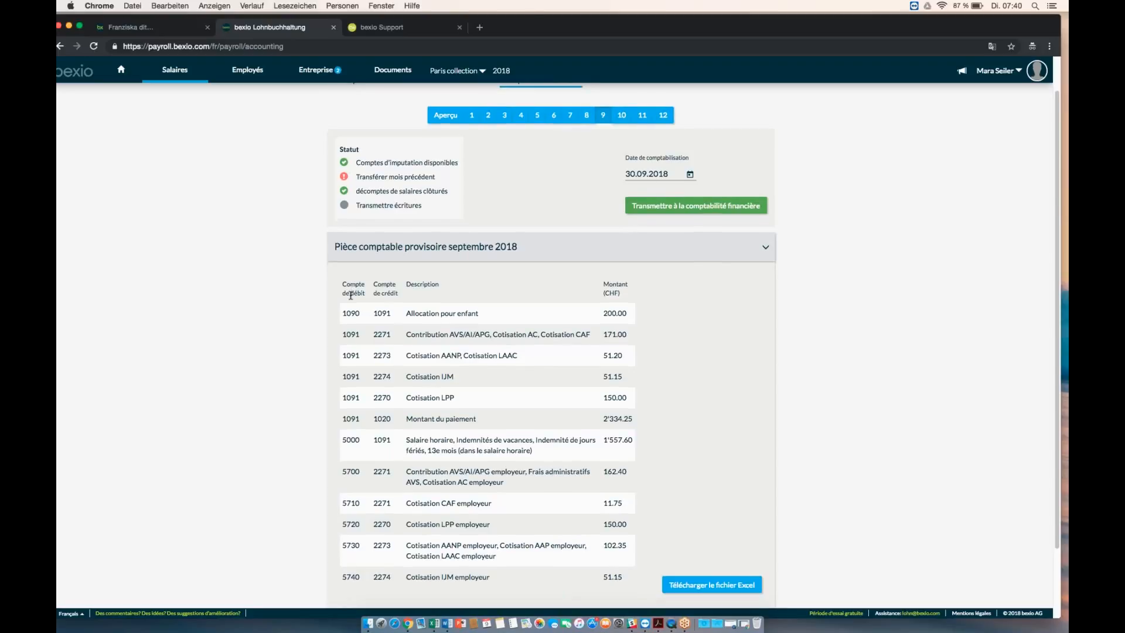
scroll(475, 263, "down", 1)
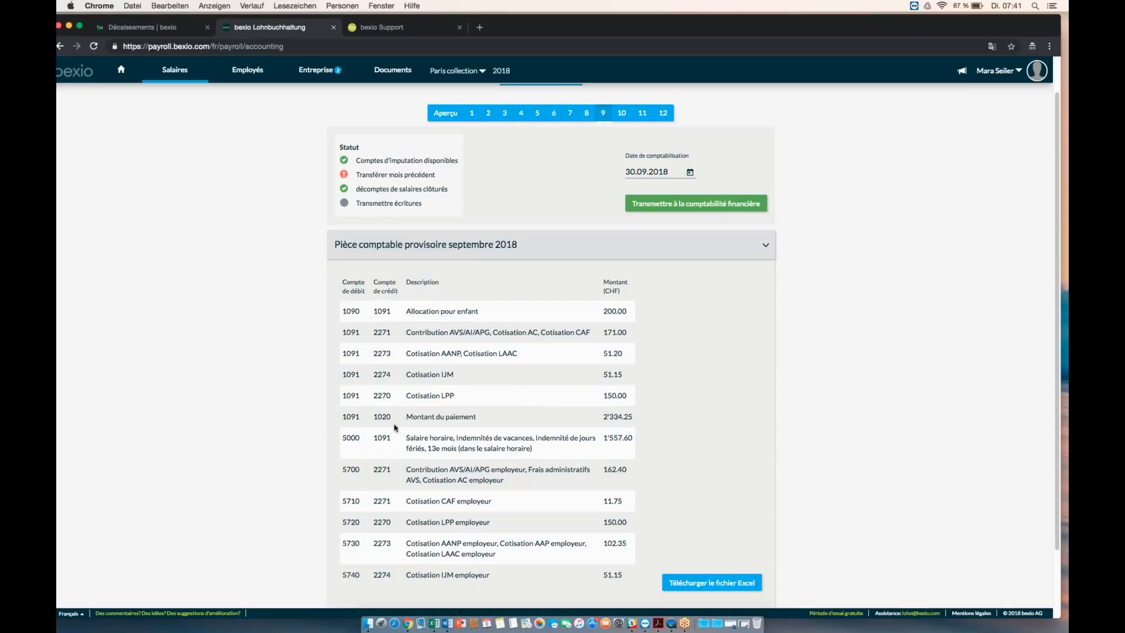
scroll(393, 429, "down", 1)
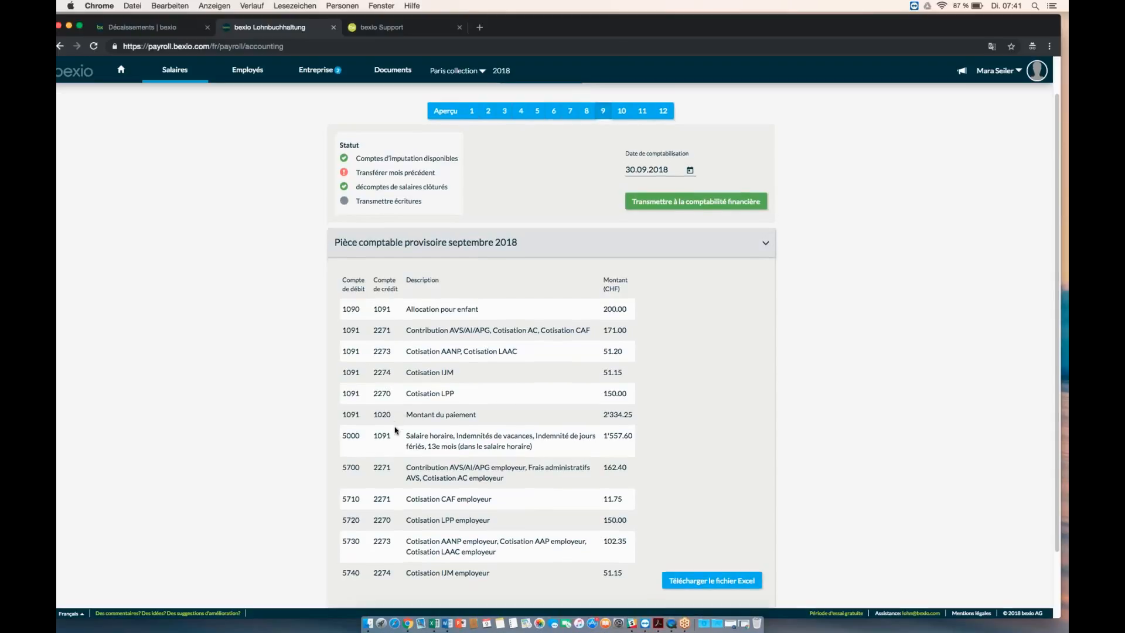
left_click(709, 202)
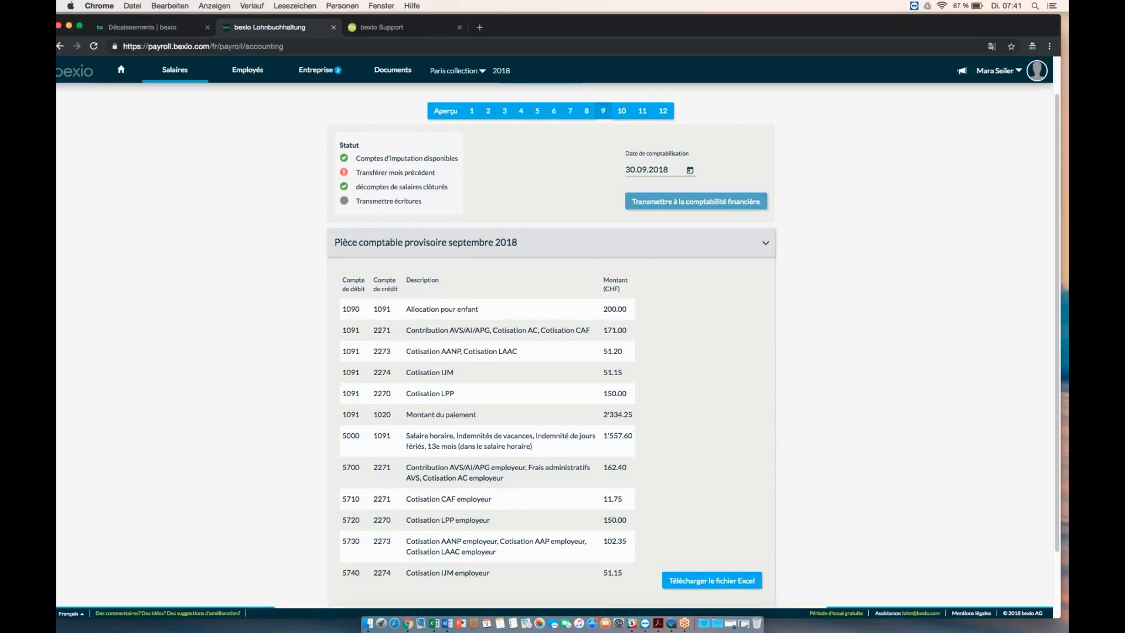
Step: Switch back to the main bexio application and open the accounting reports to view the journal entries
left_click(151, 28)
mouse_move(522, 138)
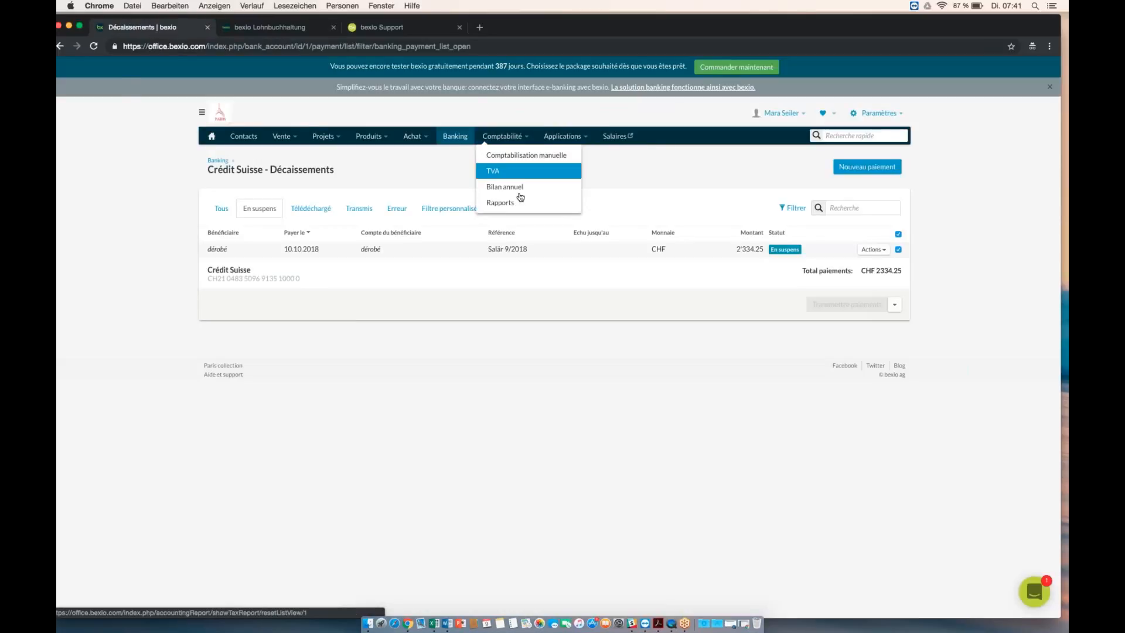
left_click(509, 202)
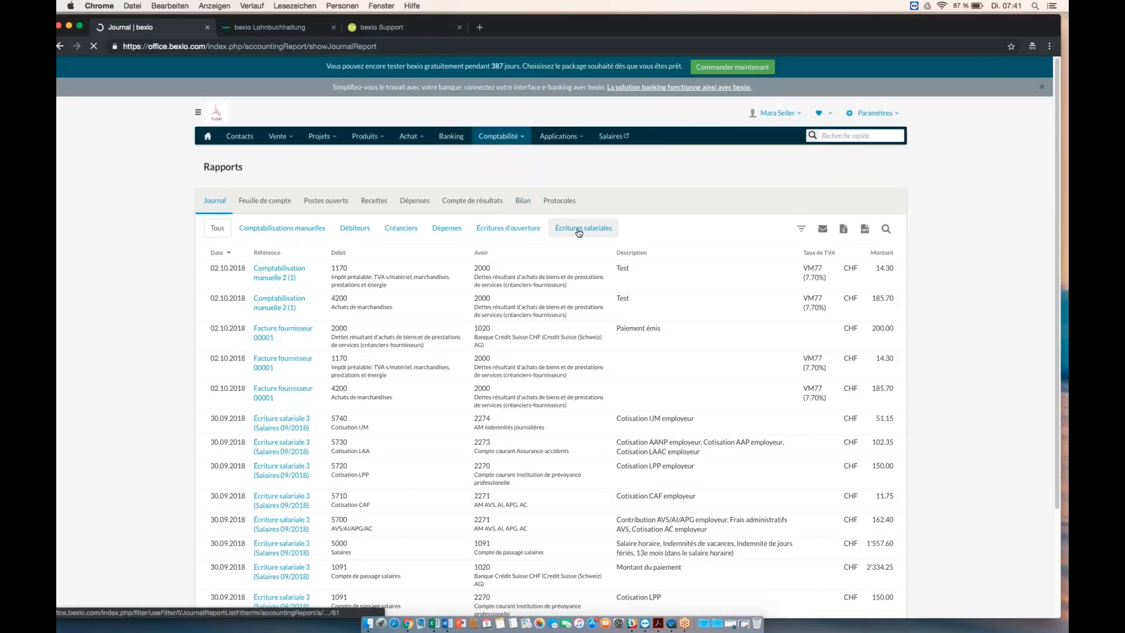
Step: Limit the journal to the salary entries, and return to the September 2018 accounting voucher in bexio payroll
left_click(579, 231)
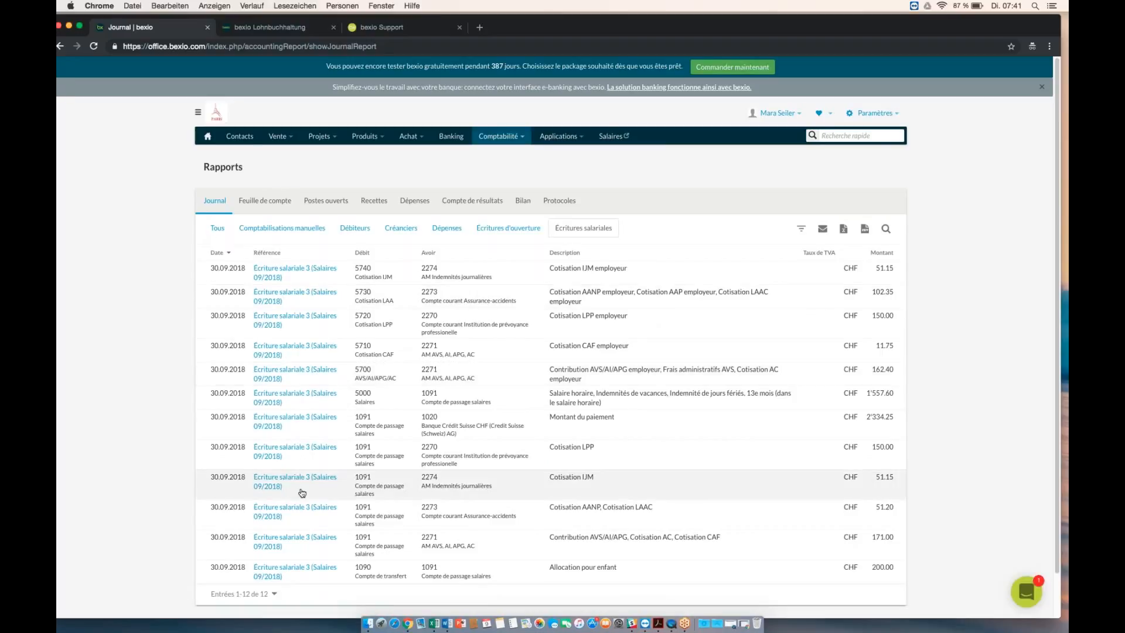
left_click(270, 29)
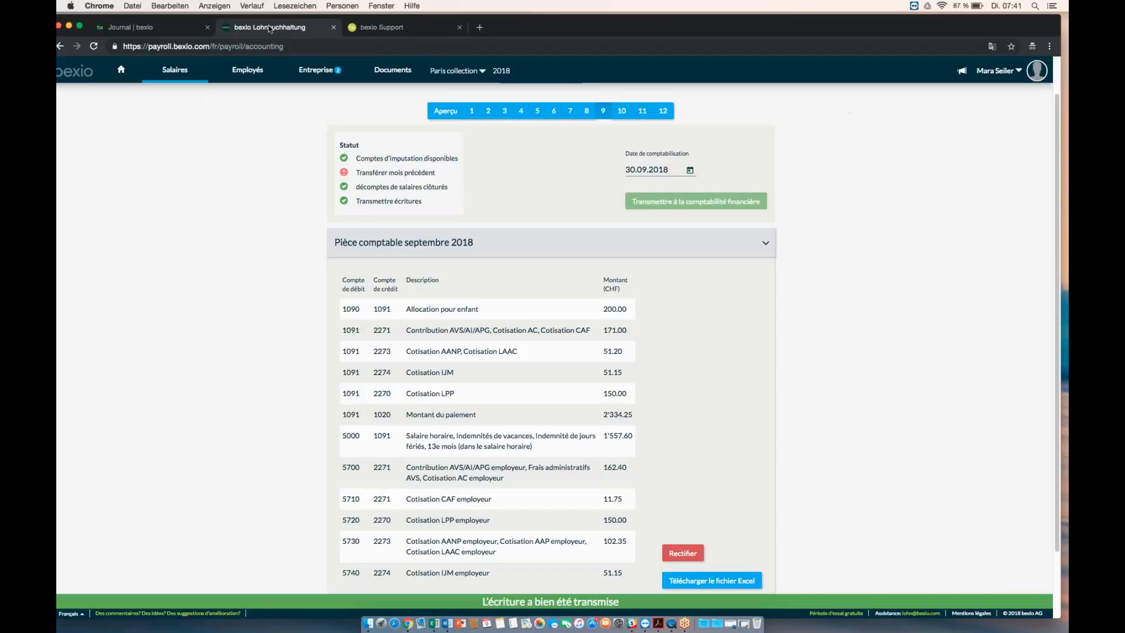
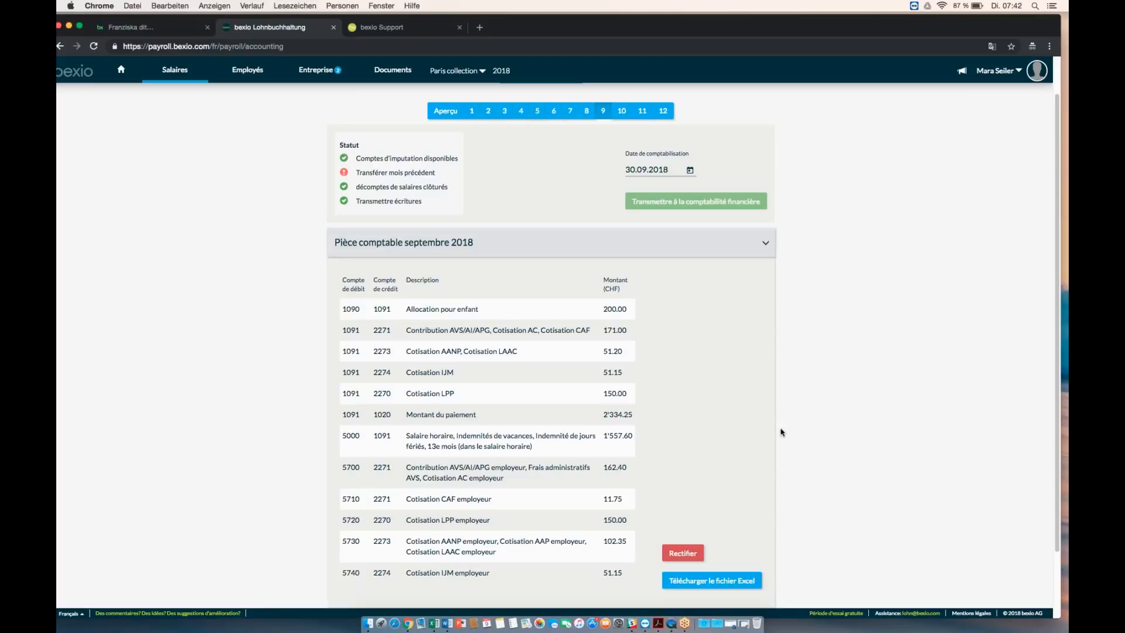
Step: Switch the payroll period to October 2018 and view the employee's salary statement for that month
left_click(622, 112)
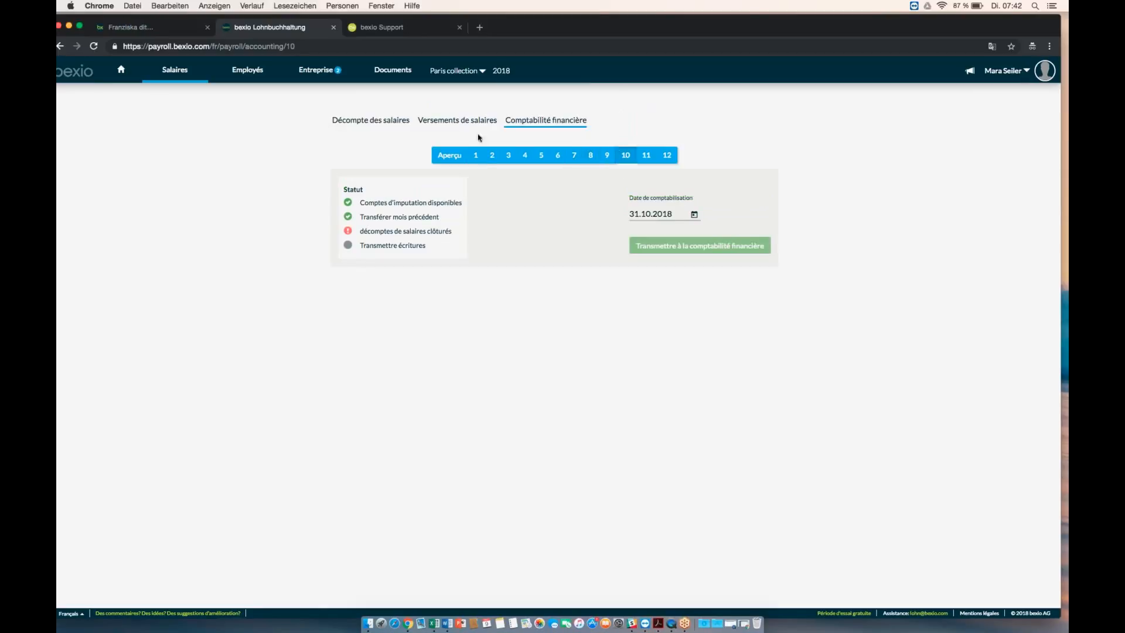
left_click(361, 124)
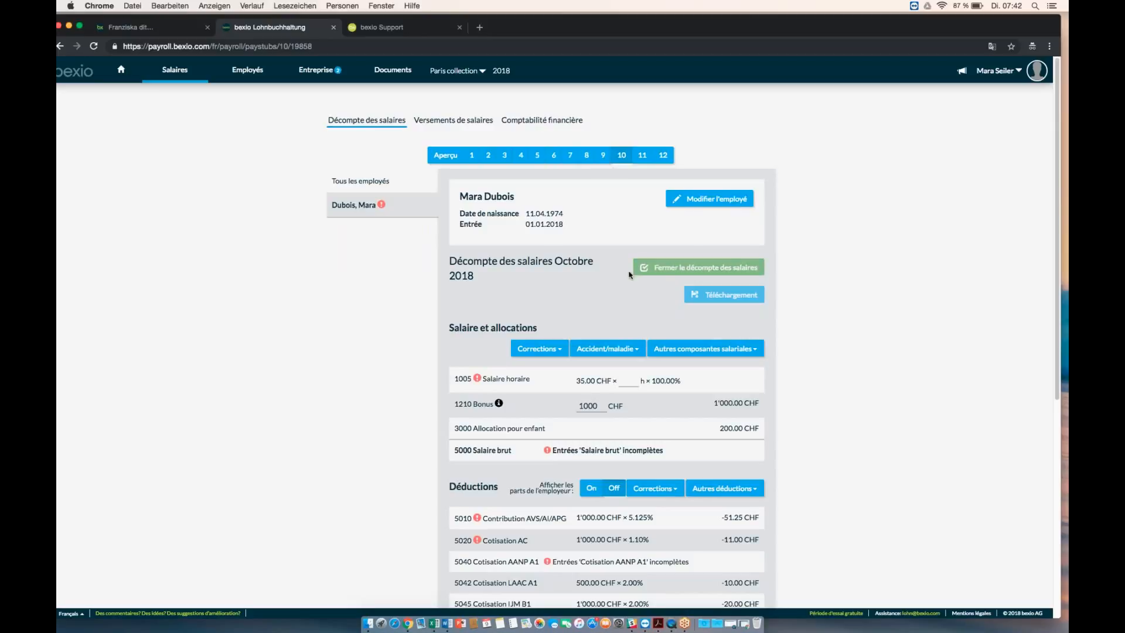
mouse_move(653, 269)
Step: Switch to the bexio Support site, open the Salaires category and look through its help articles down to the Documents section
left_click(379, 26)
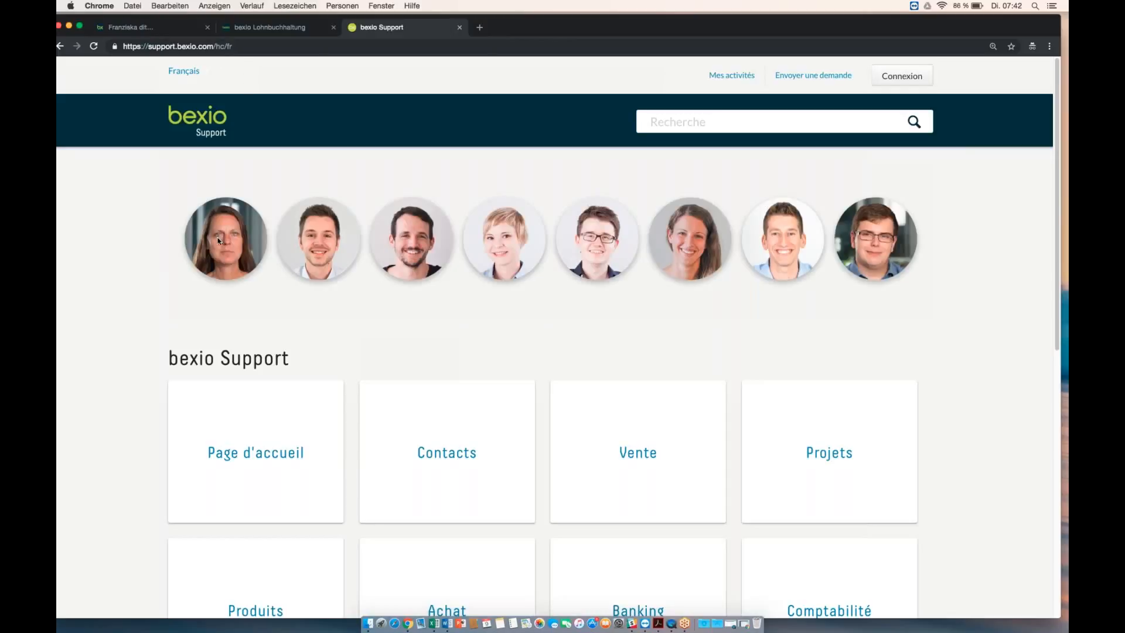
scroll(129, 225, "down", 1)
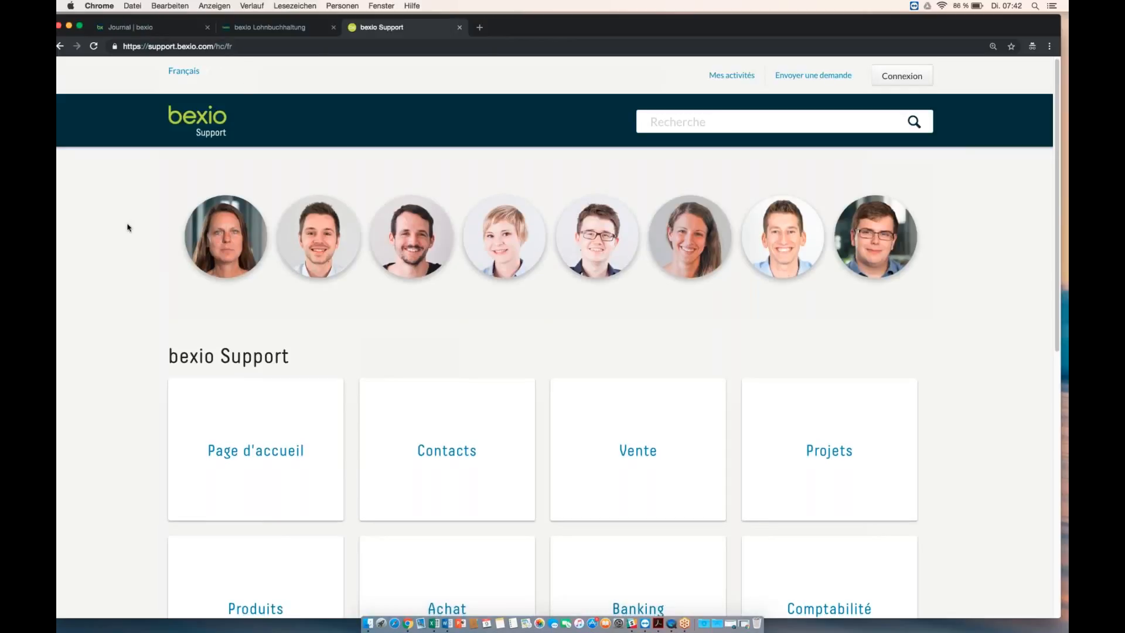
scroll(128, 226, "down", 5)
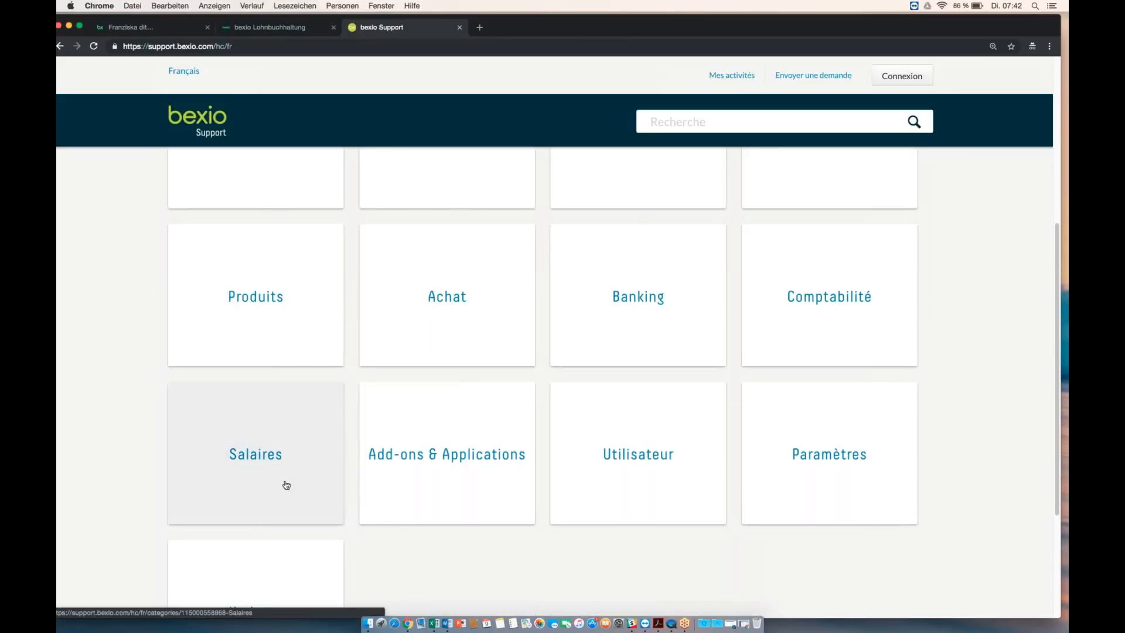
left_click(247, 460)
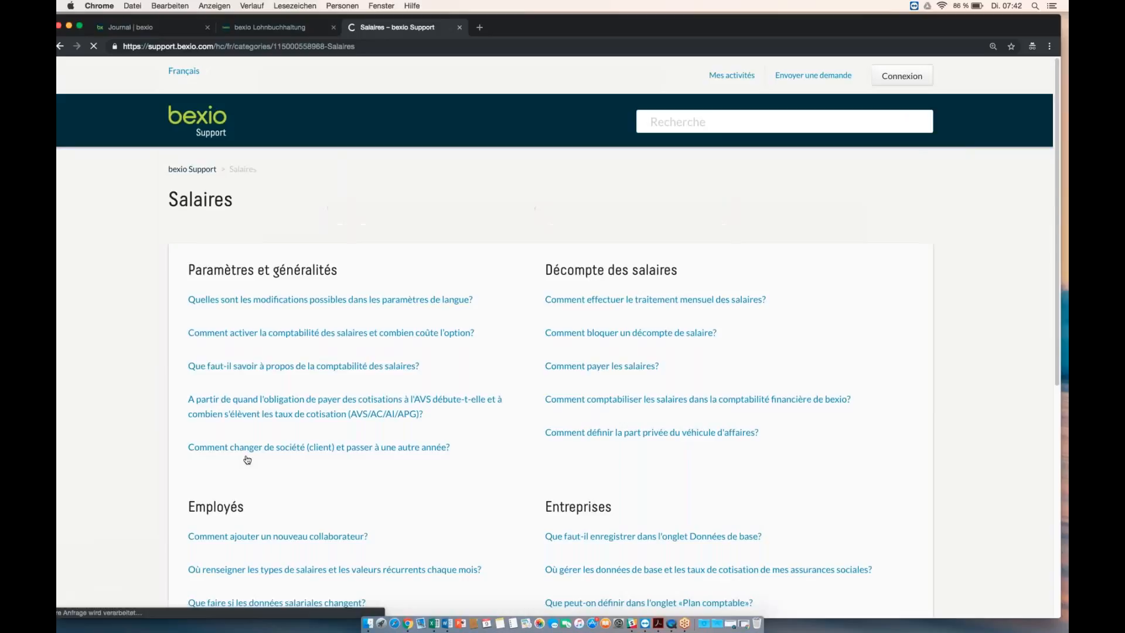
scroll(123, 334, "down", 2)
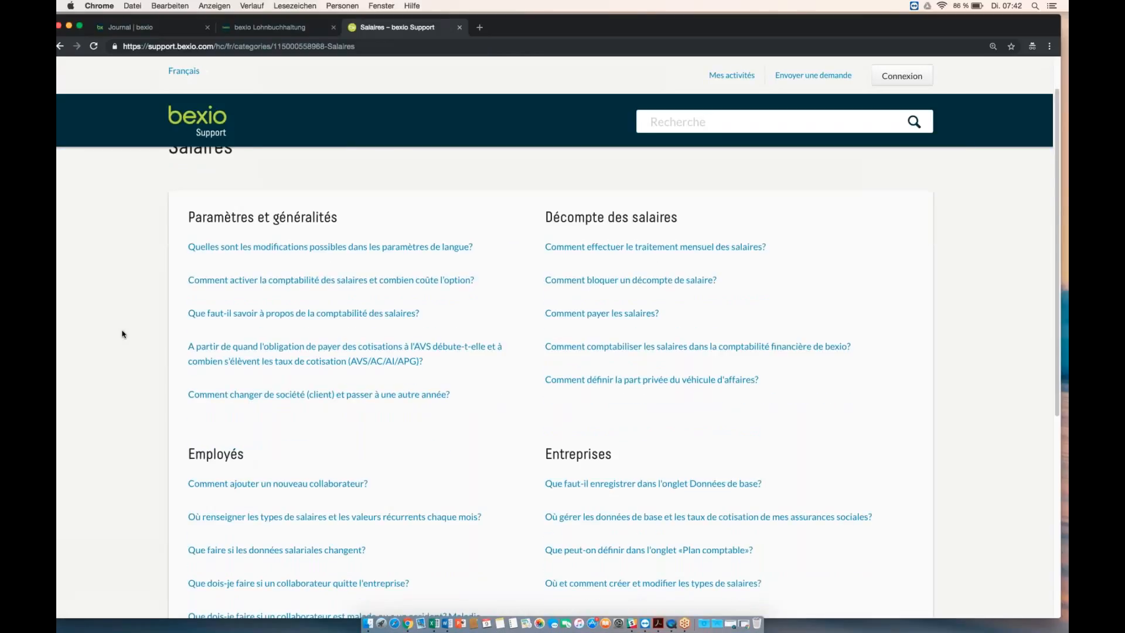
scroll(126, 336, "down", 1)
scroll(130, 339, "down", 3)
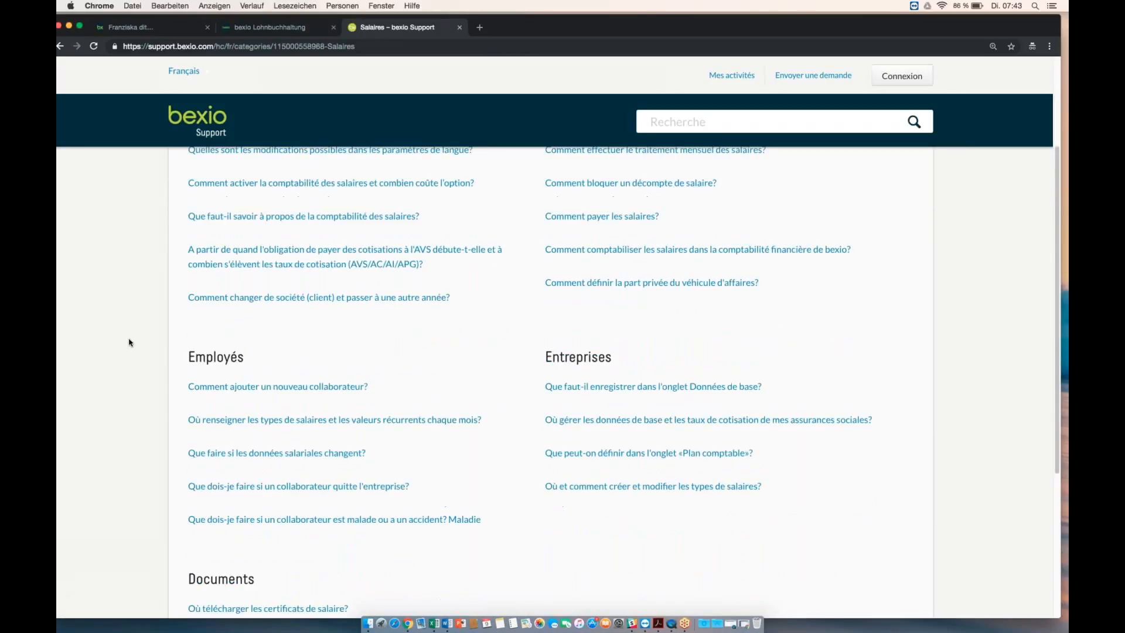
scroll(131, 343, "down", 1)
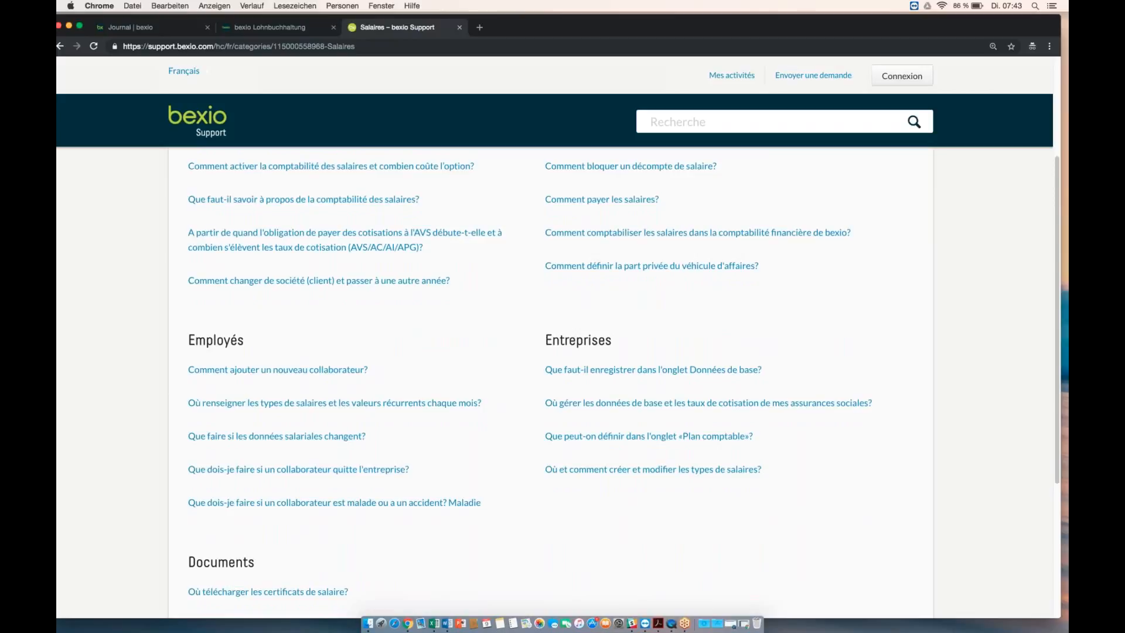